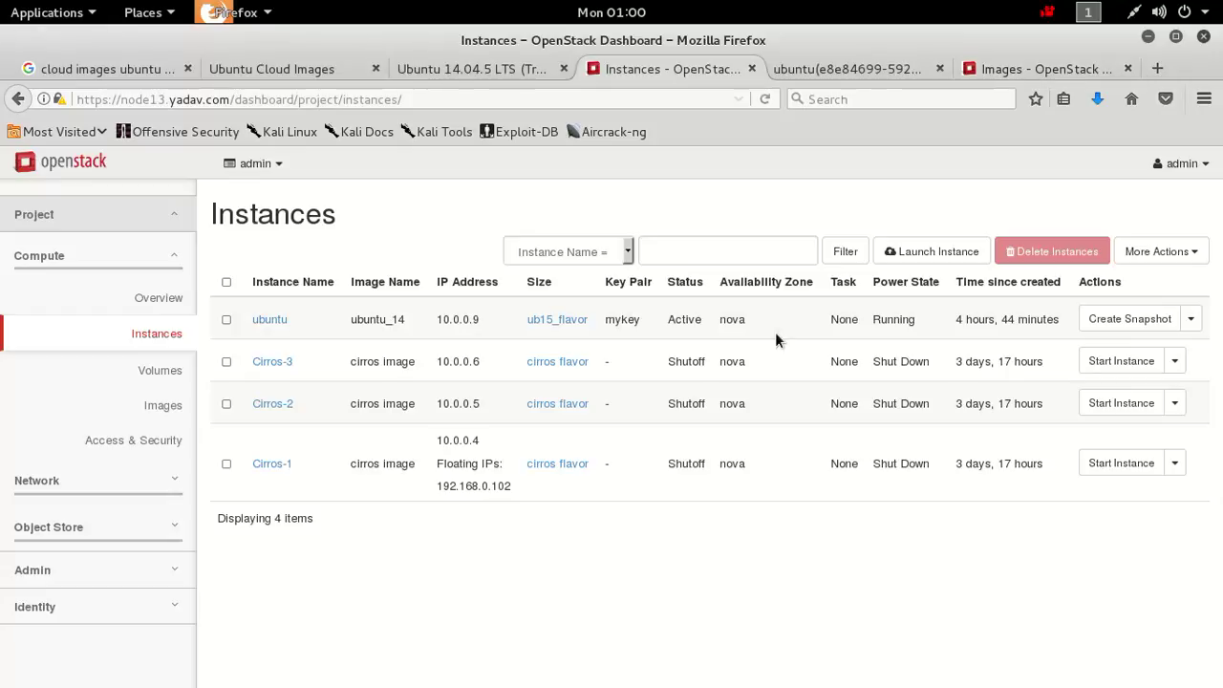
# Browse the Identity and Admin sidebar sections, then open the project's Compute > Images page.
pyautogui.click(151, 607)
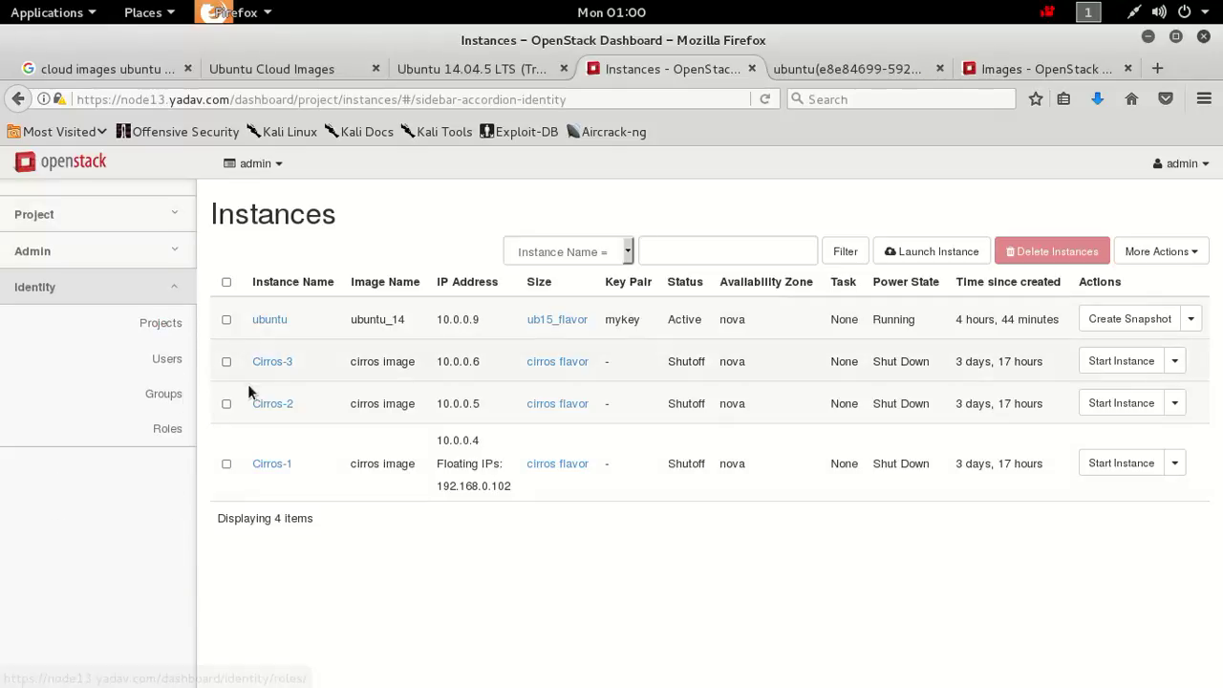
pyautogui.click(161, 256)
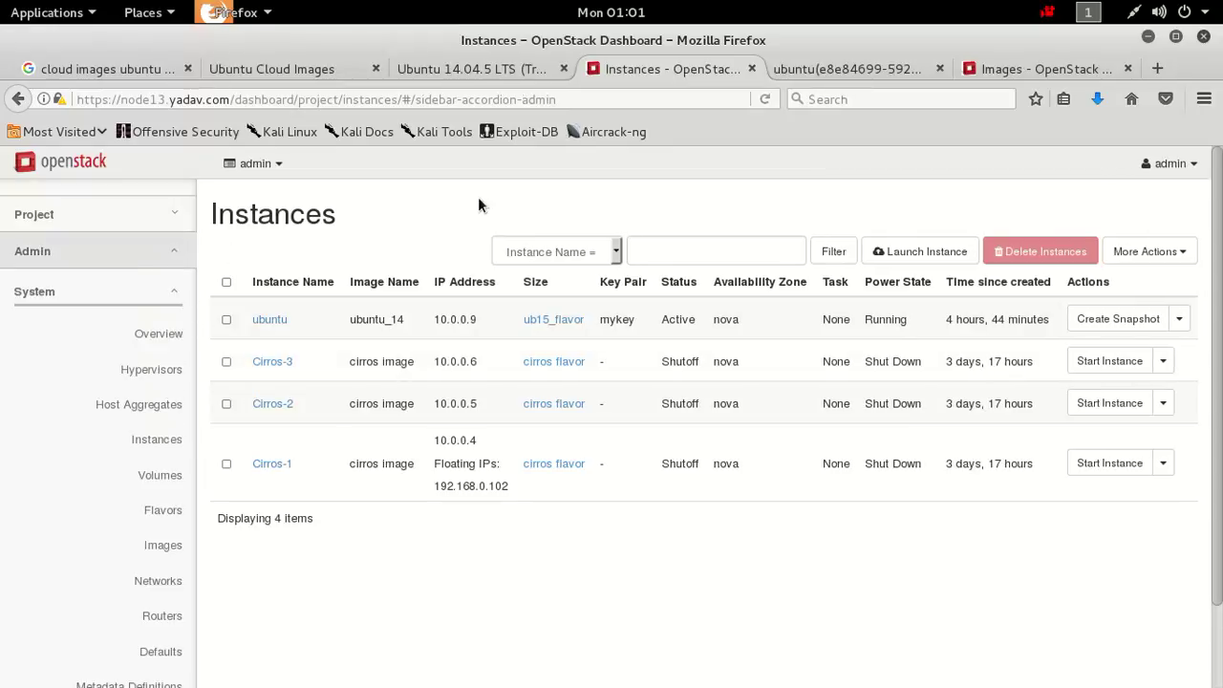
pyautogui.click(70, 206)
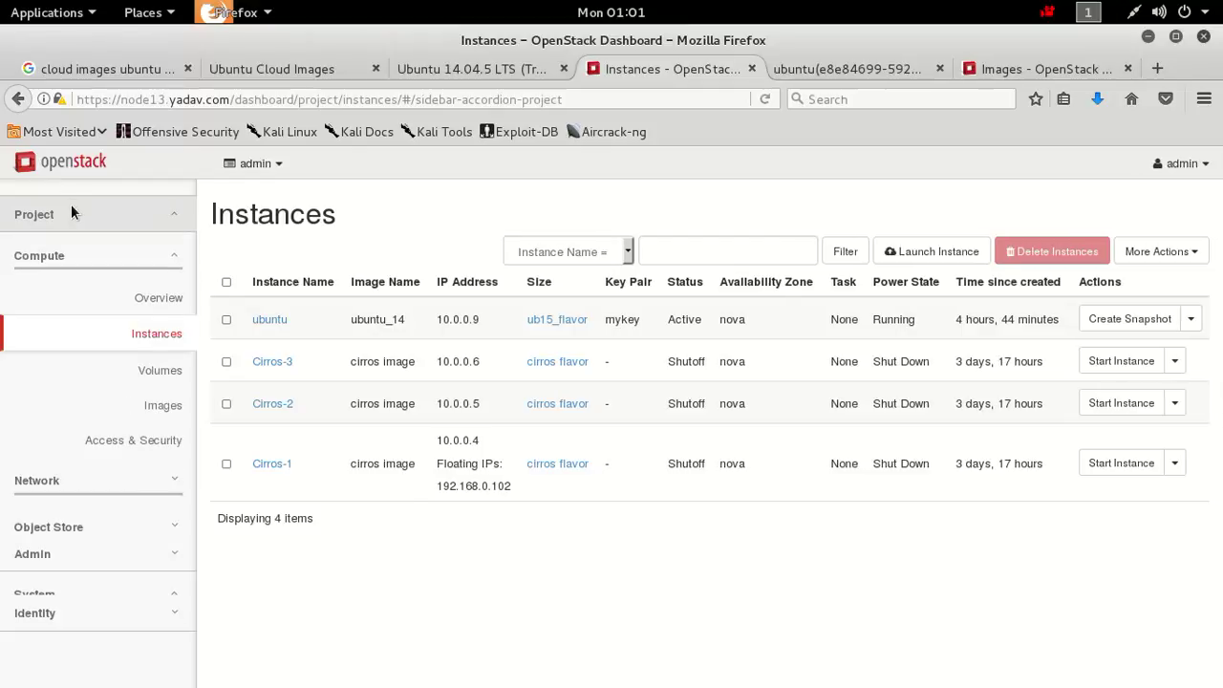
pyautogui.click(167, 413)
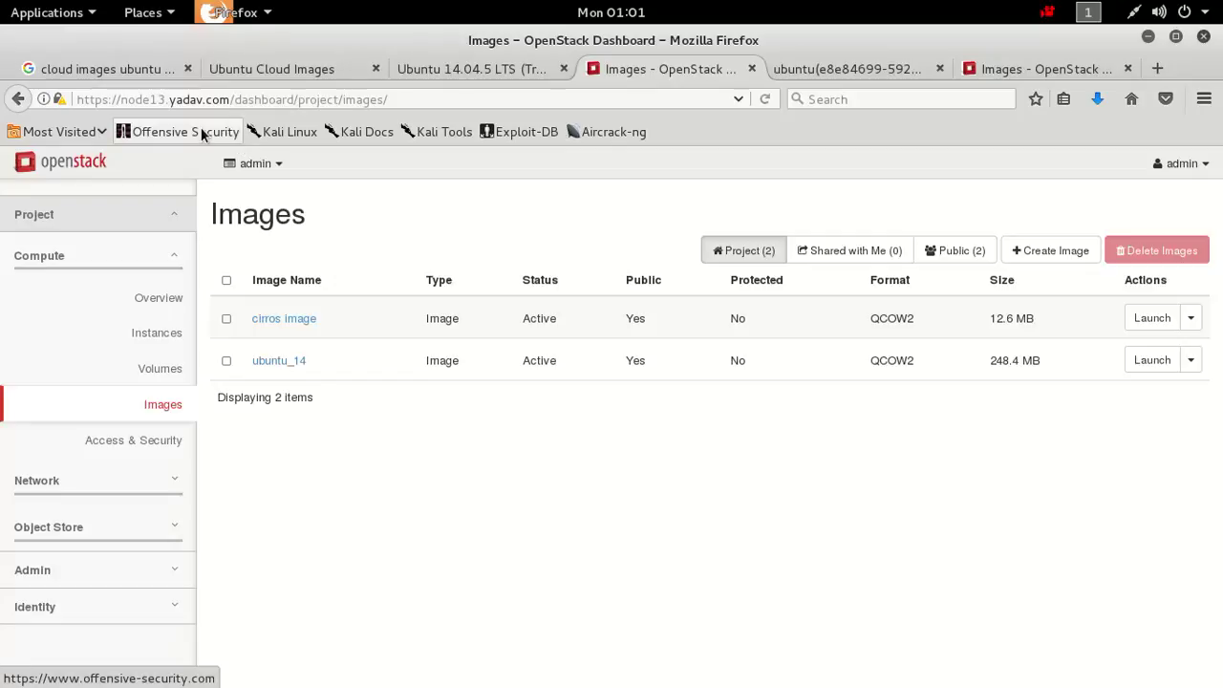
# Switch to the Firefox tab with Google results for 'cloud images ubuntu'.
pyautogui.click(130, 73)
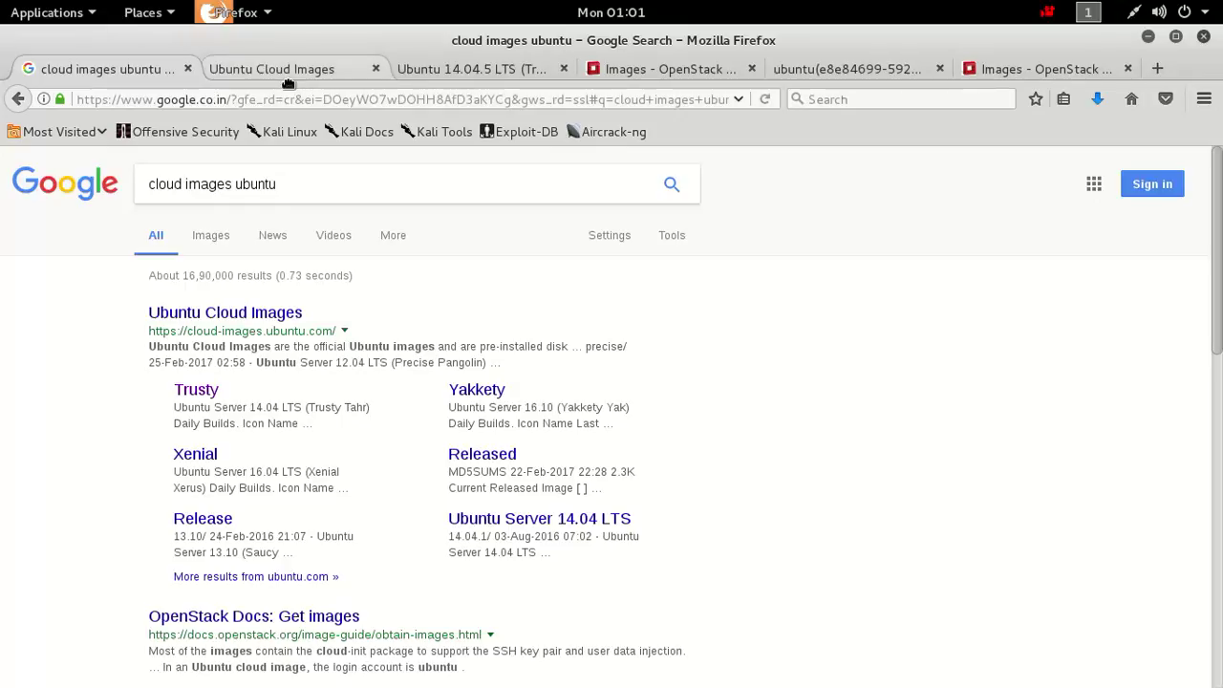
# View the Ubuntu Cloud Images trusty 20160824.1 build listing, then return to OpenStack Images.
pyautogui.click(288, 81)
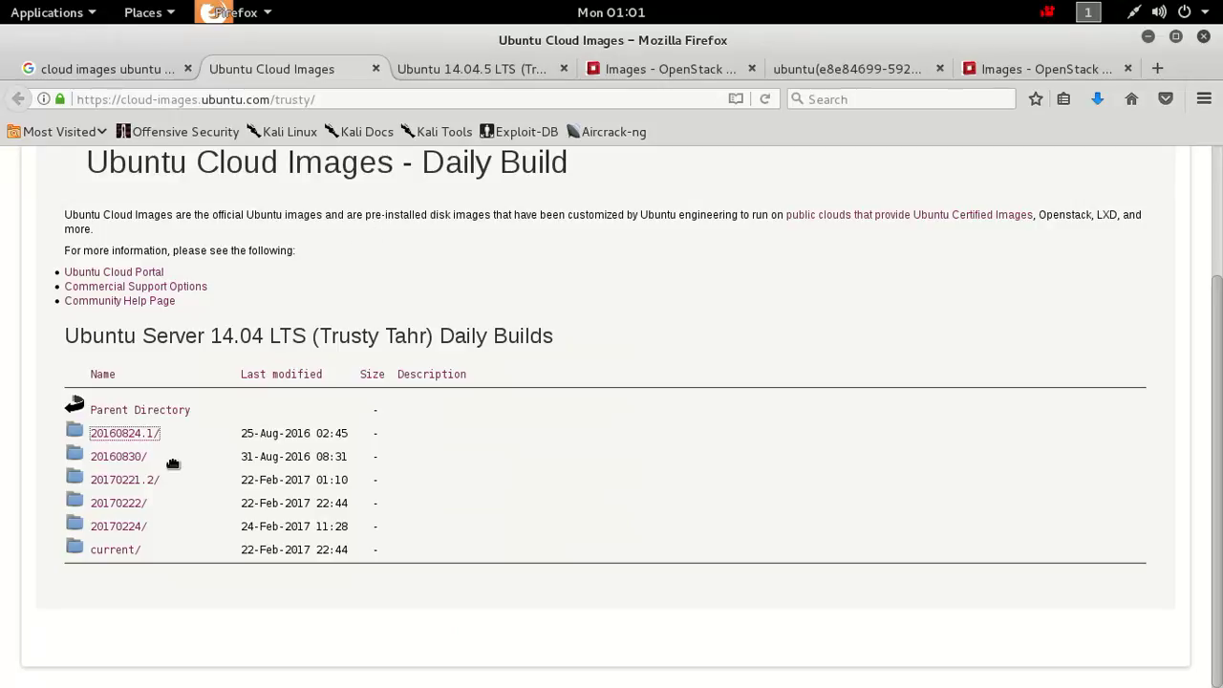
pyautogui.click(513, 77)
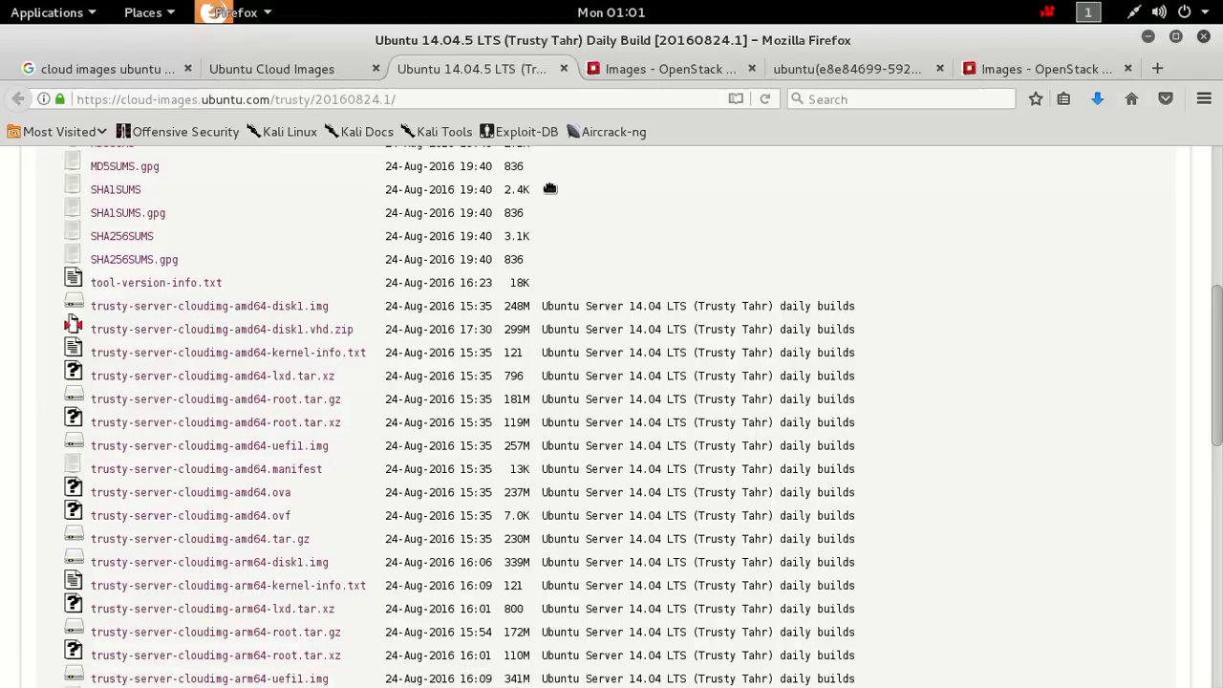
pyautogui.click(663, 78)
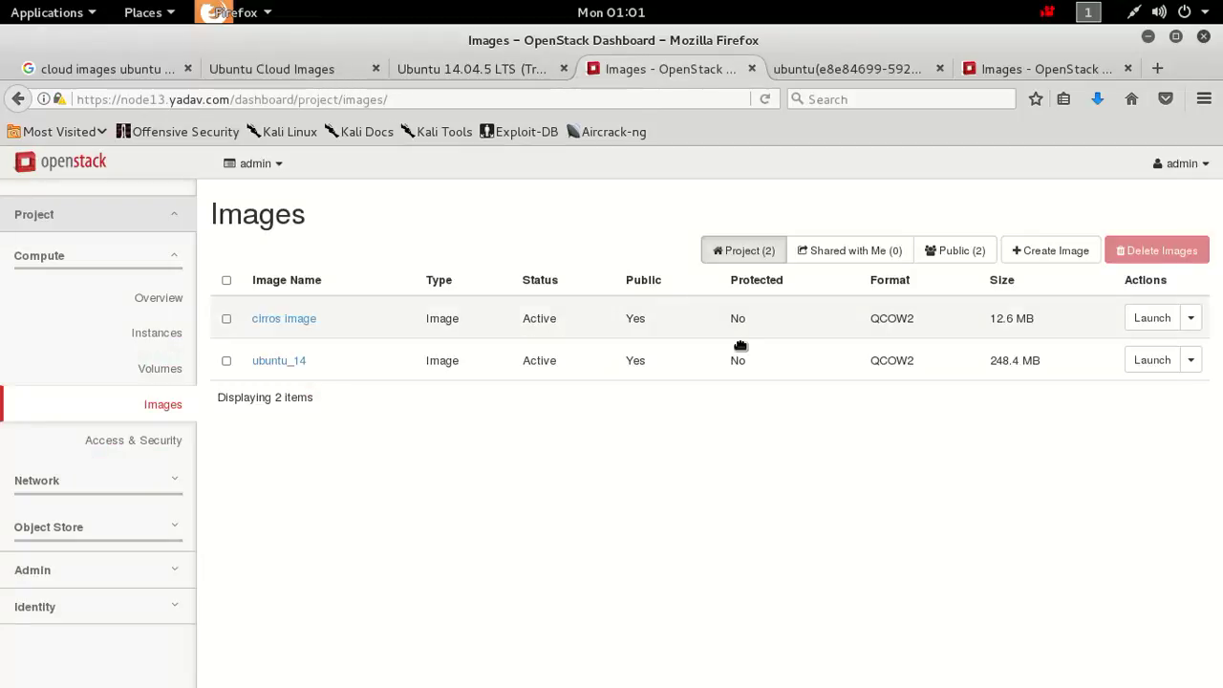
# Start a new image named 'ub'.
pyautogui.click(1068, 262)
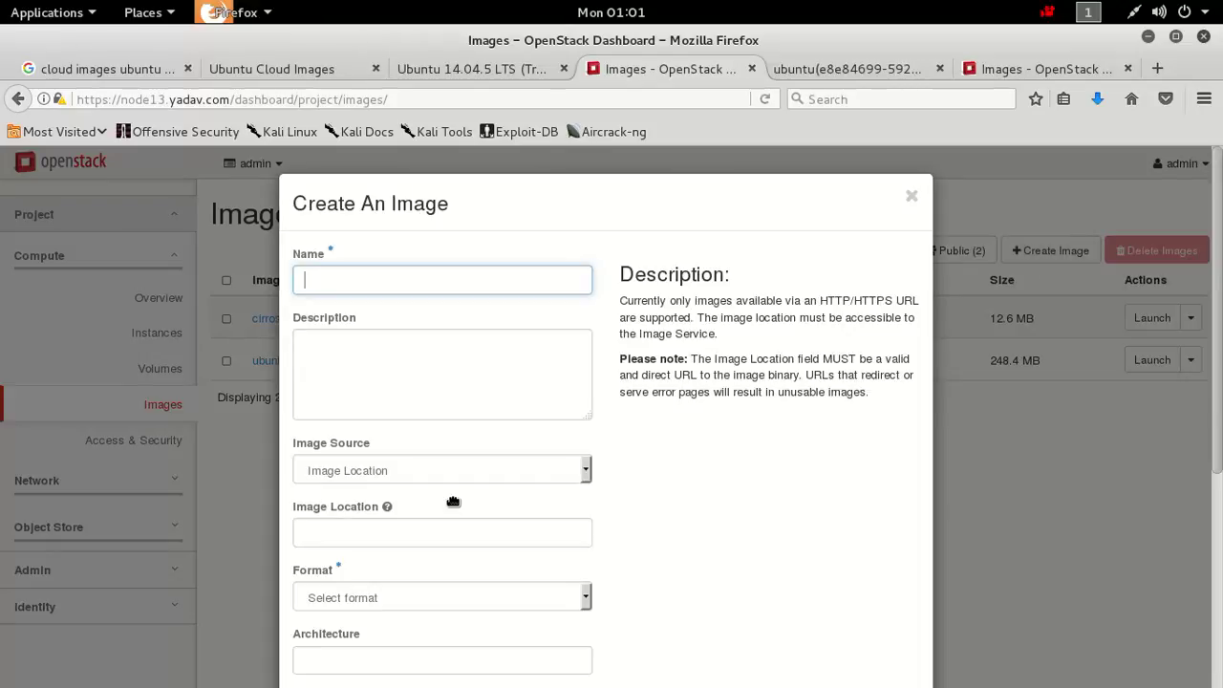
pyautogui.click(399, 316)
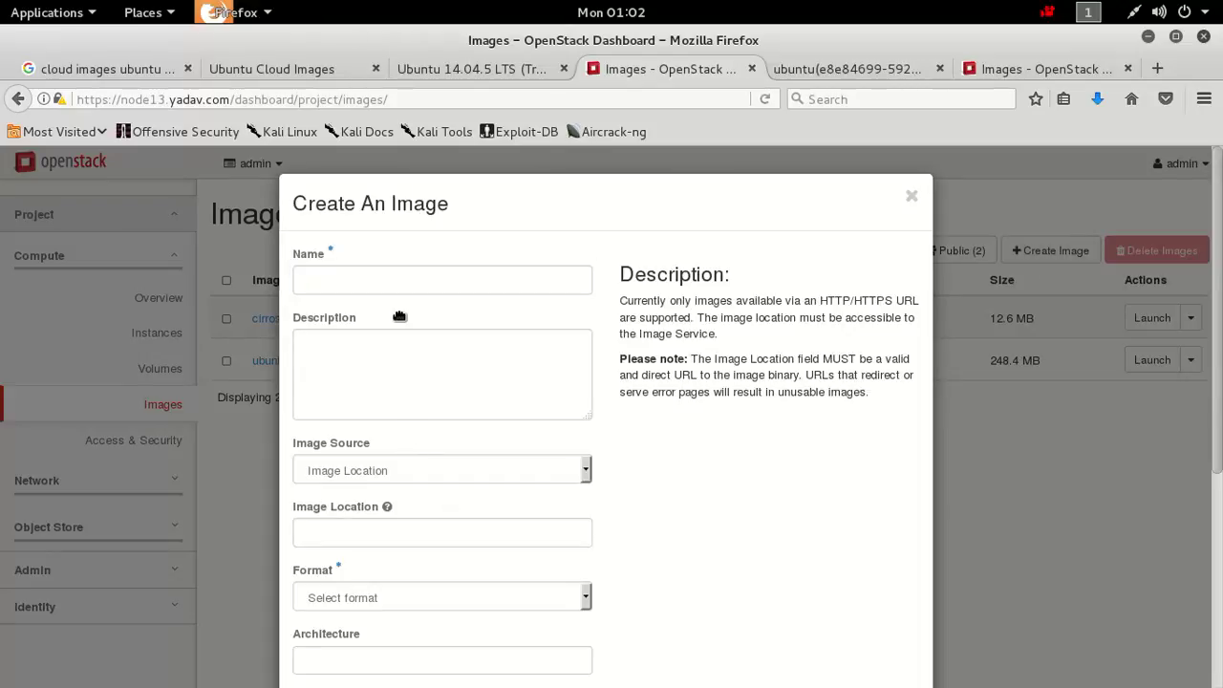
pyautogui.click(368, 287)
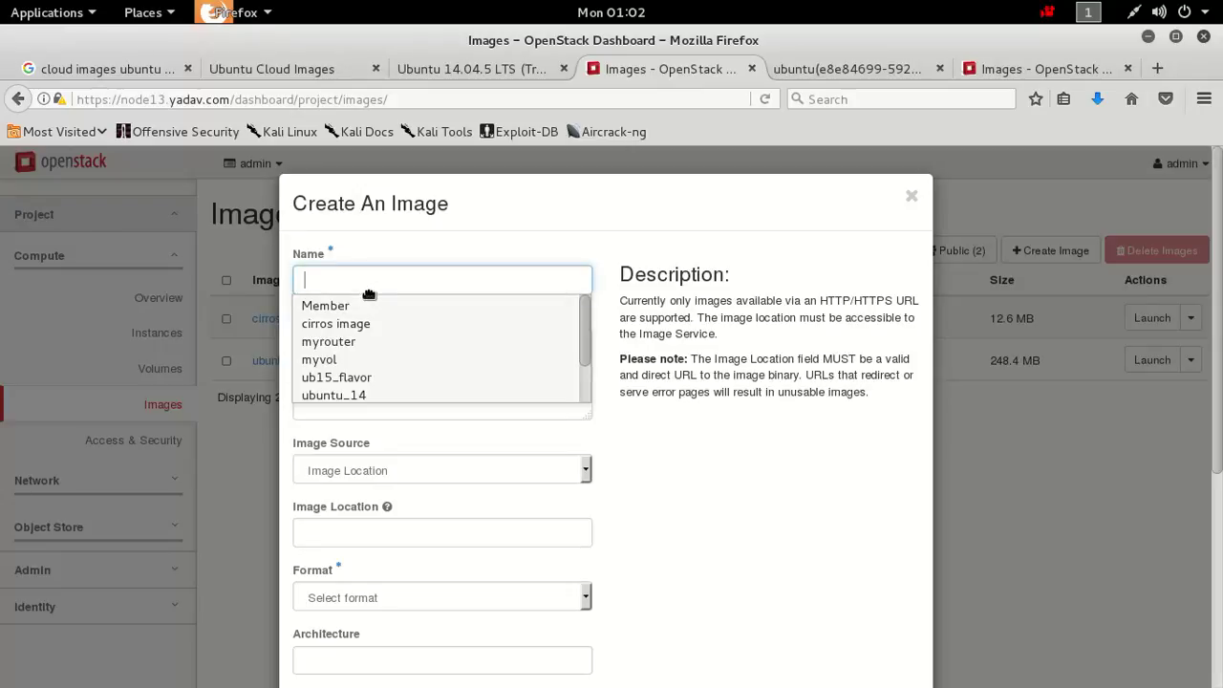
pyautogui.write('ub')
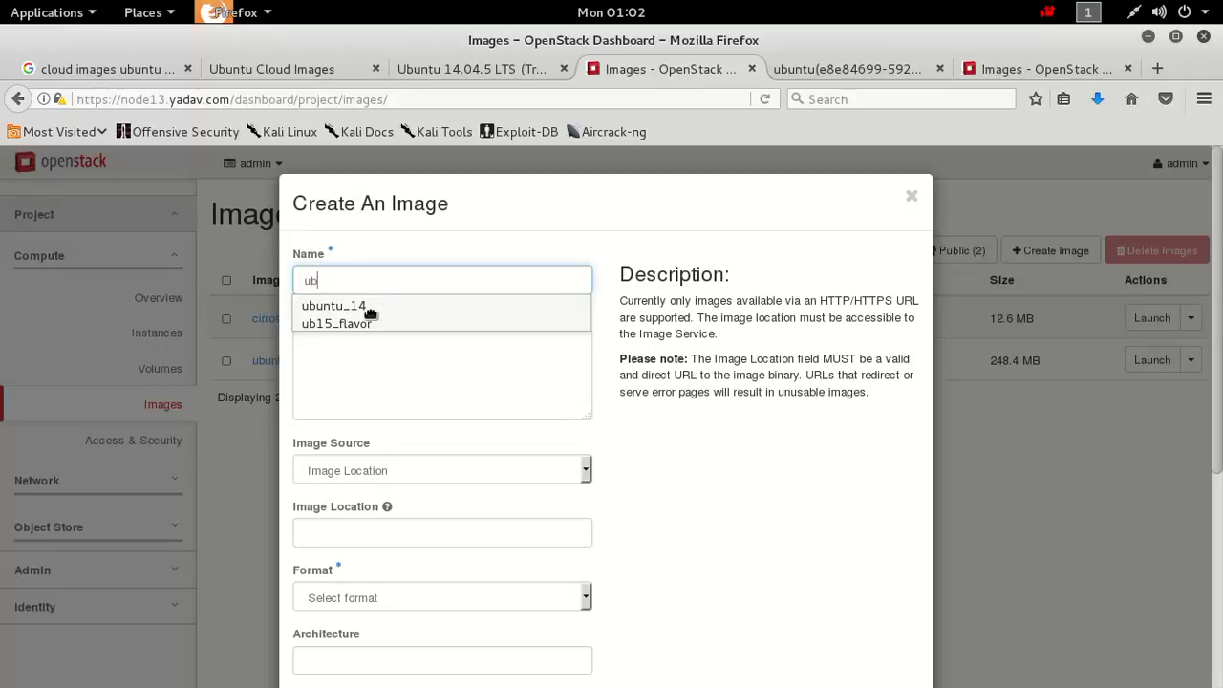
# Use the local file trusty-server-cloudimg-amd64-disk1.img as the image source, then minimize Firefox.
pyautogui.click(382, 465)
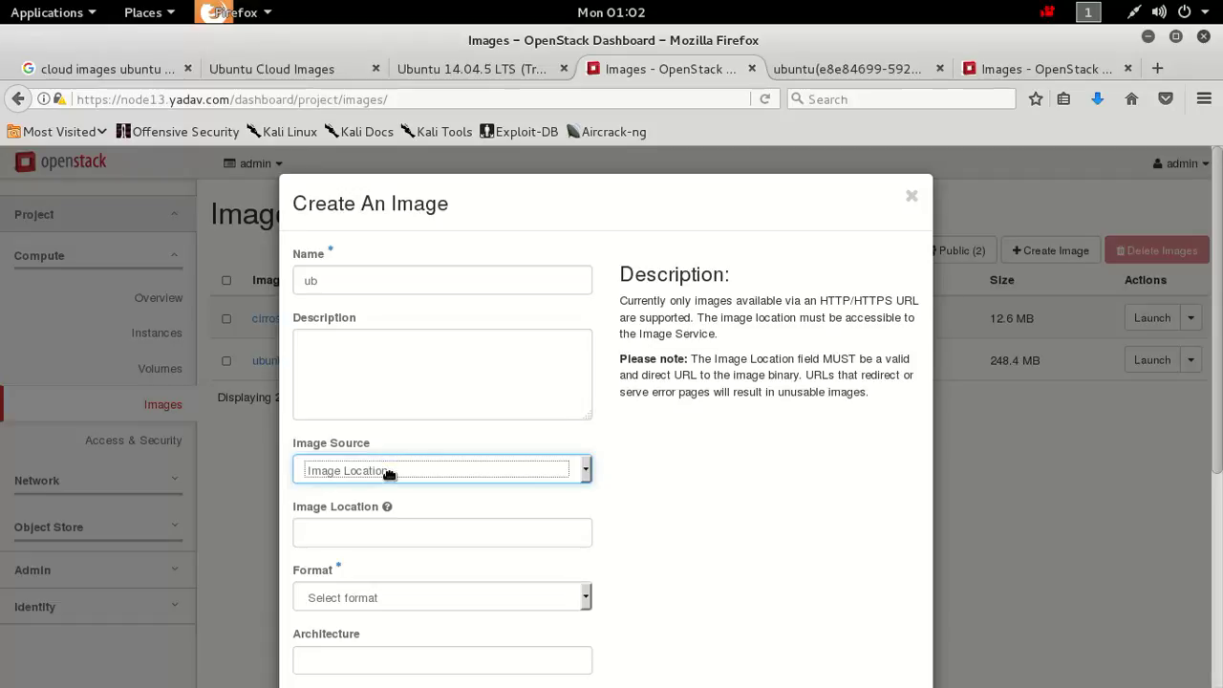
pyautogui.click(387, 469)
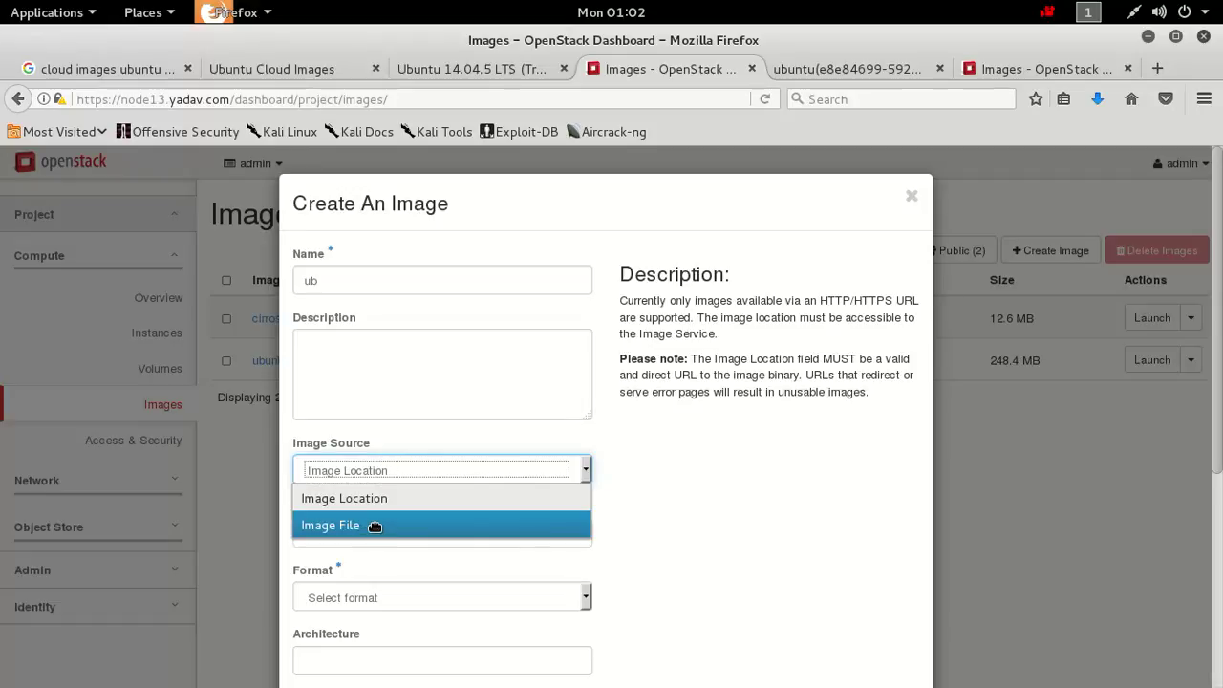
pyautogui.click(377, 526)
pyautogui.click(364, 533)
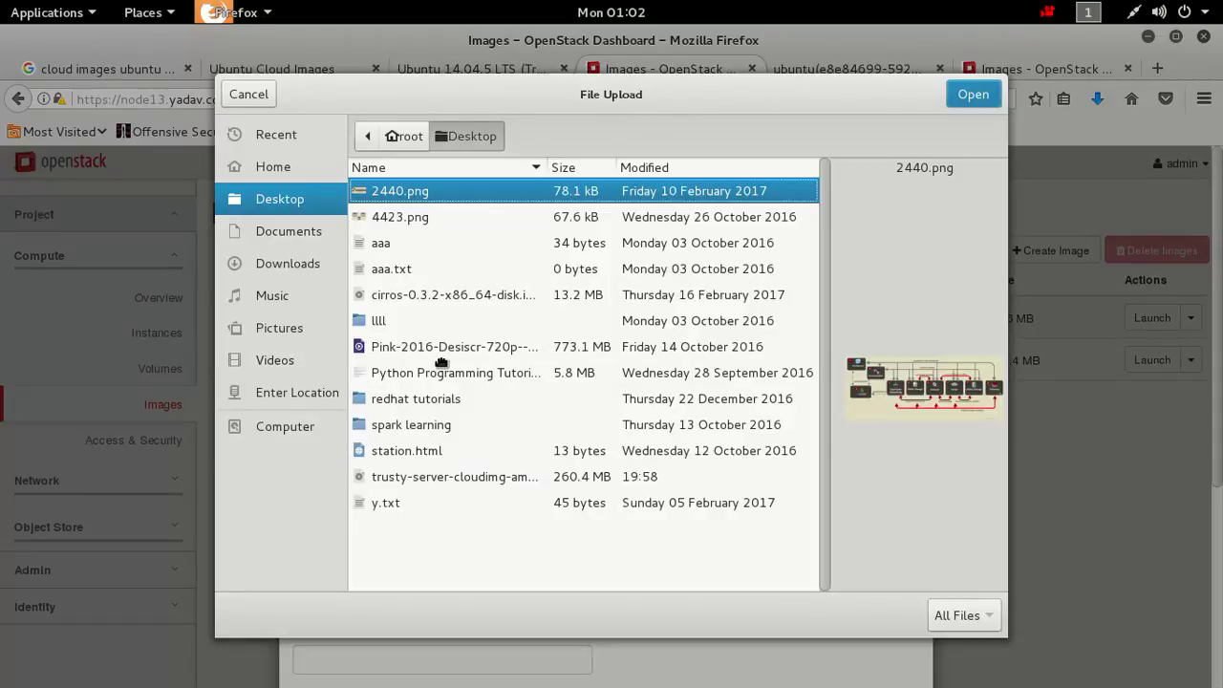
pyautogui.click(427, 485)
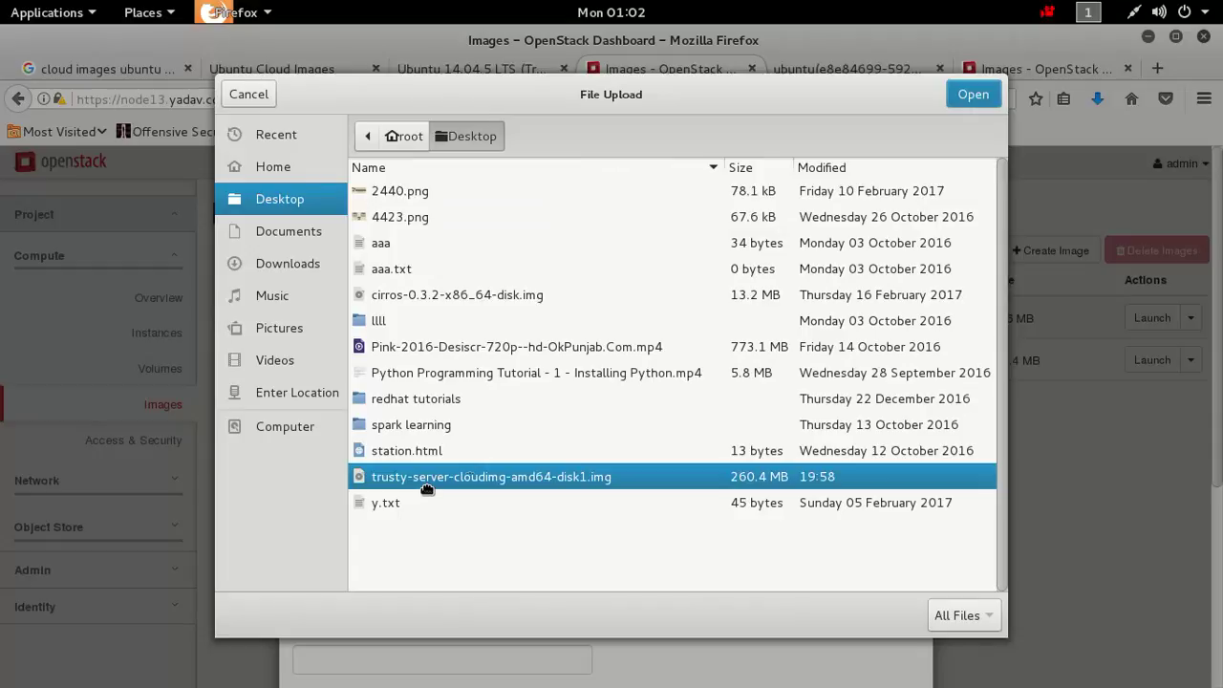
pyautogui.click(984, 105)
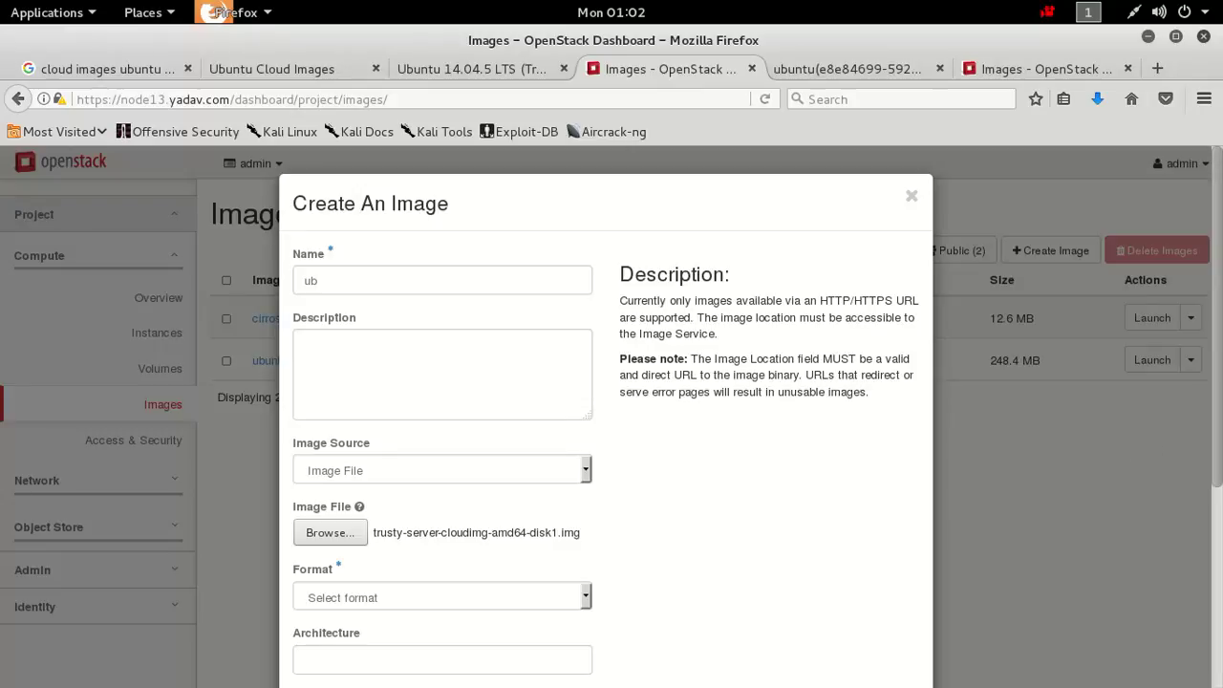
pyautogui.scroll(-4, 1215, 449)
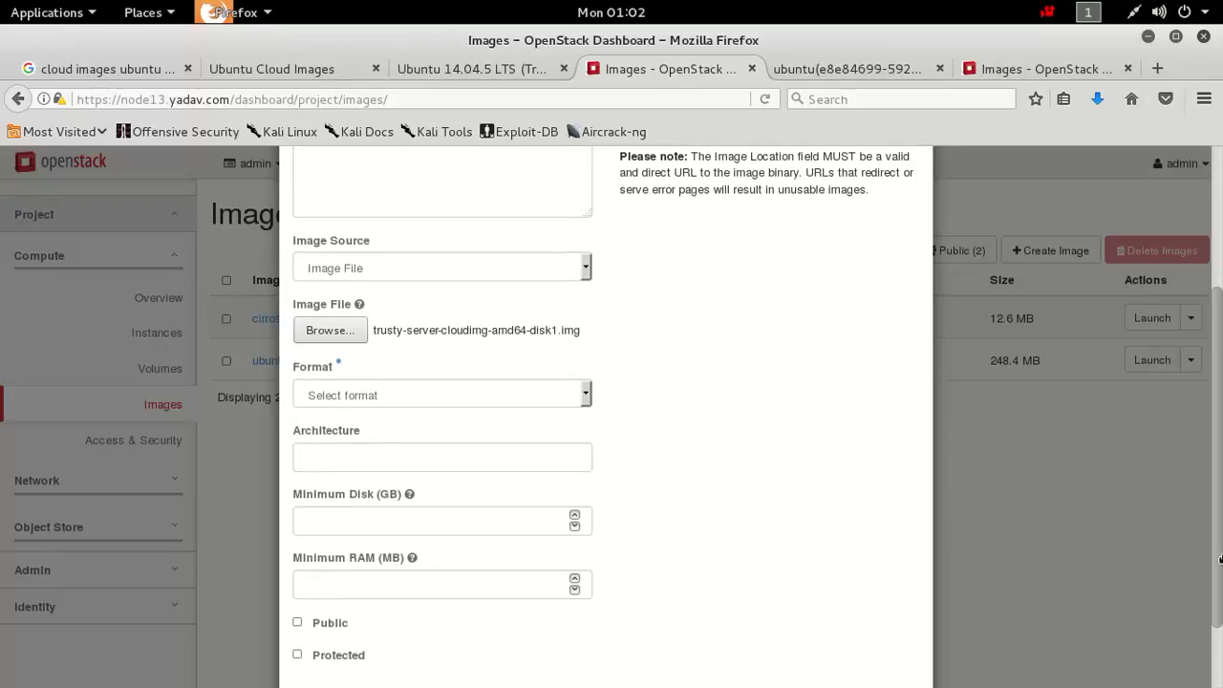
pyautogui.scroll(-1, 1220, 559)
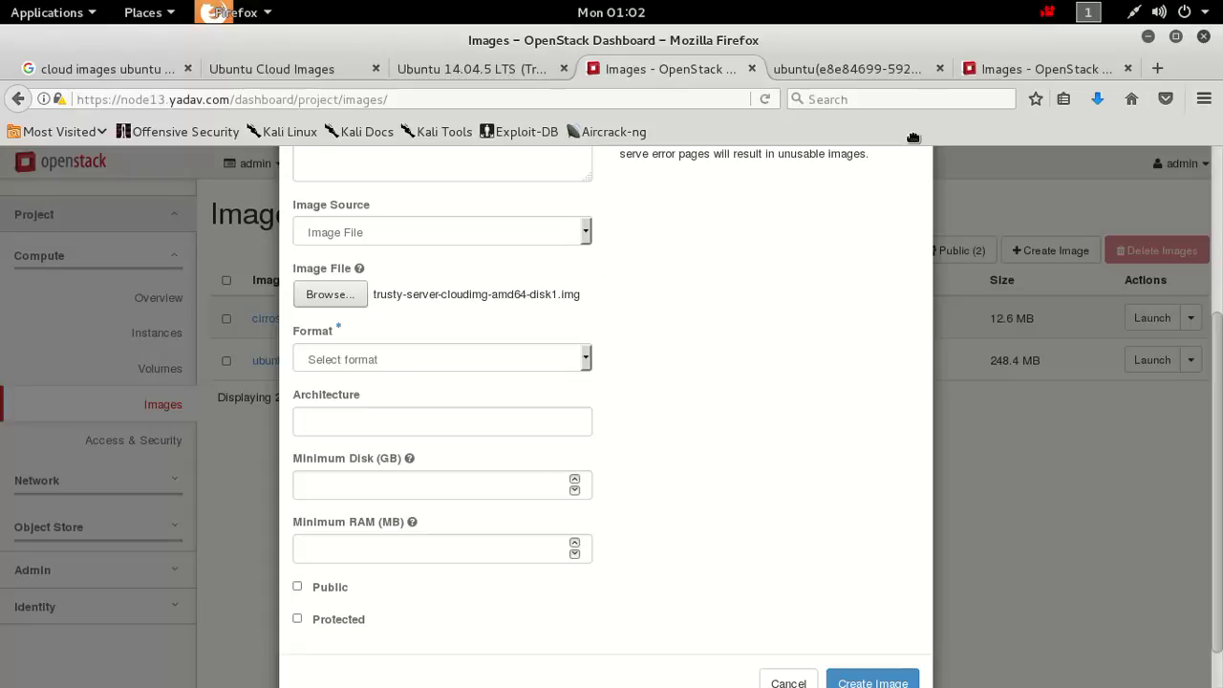
pyautogui.click(1150, 39)
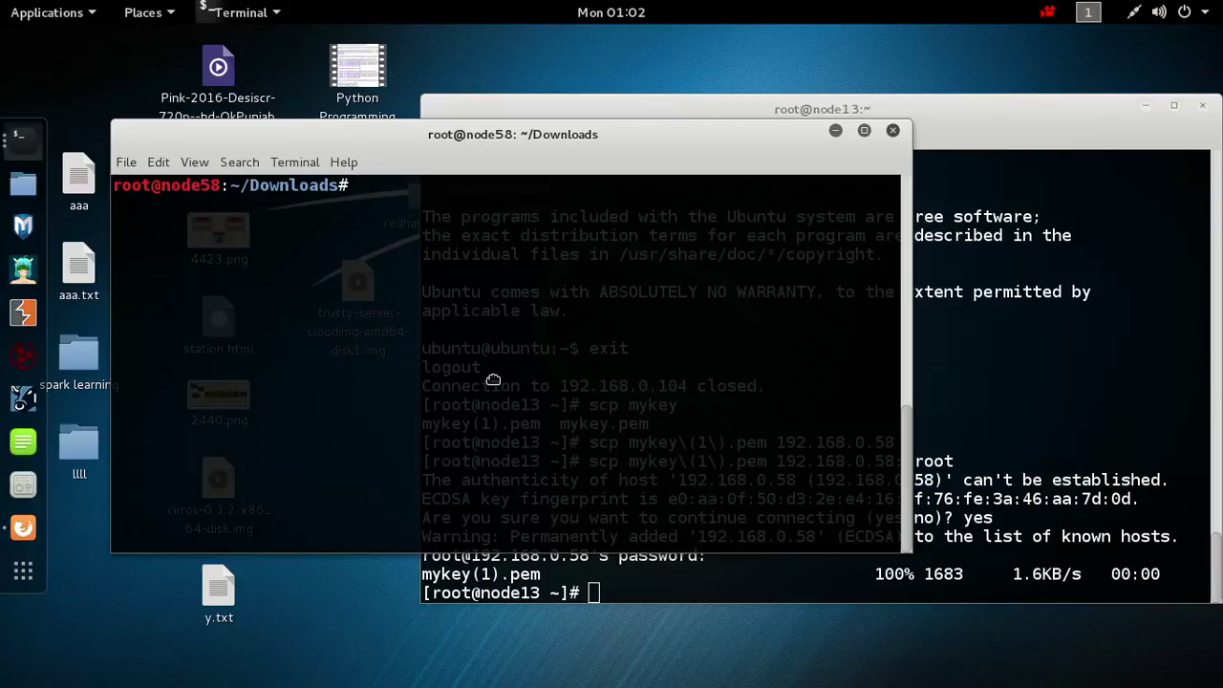
# Run file on /root/Desktop/trusty-server-cloudimg-amd64-disk1.img, confirming it is QEMU QCOW Image (v2).
pyautogui.write('file  /root/S')
pyautogui.press('BackSpace')
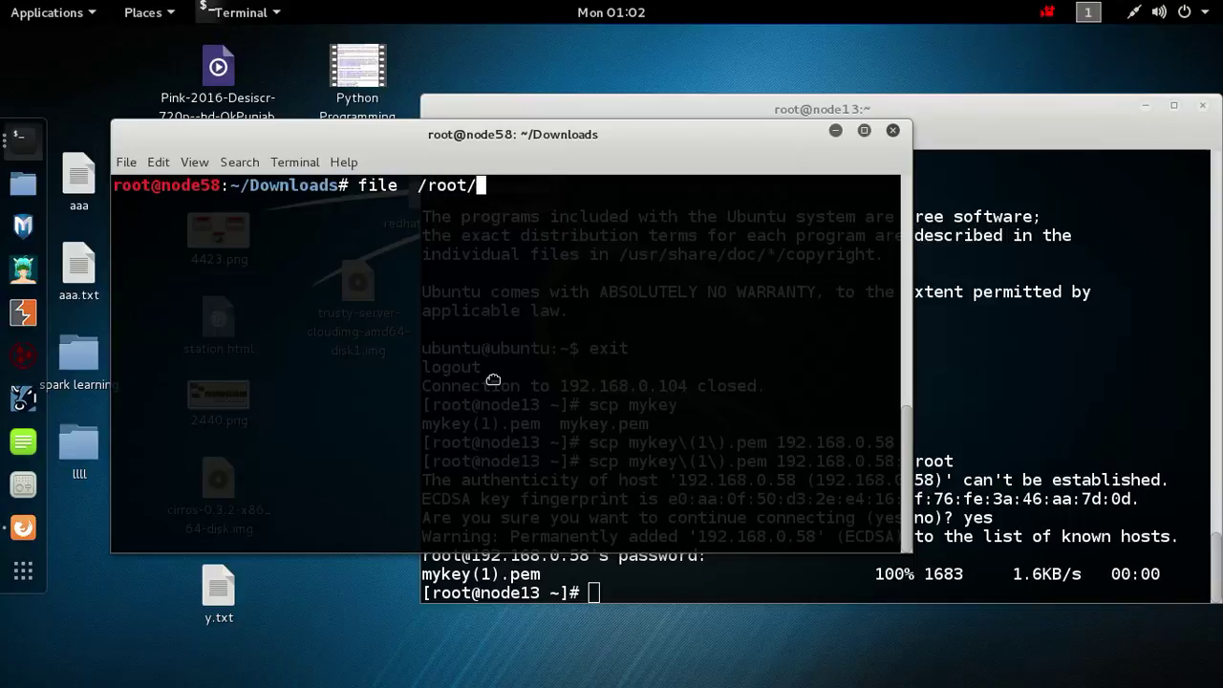
pyautogui.write('Des')
pyautogui.press('Tab')
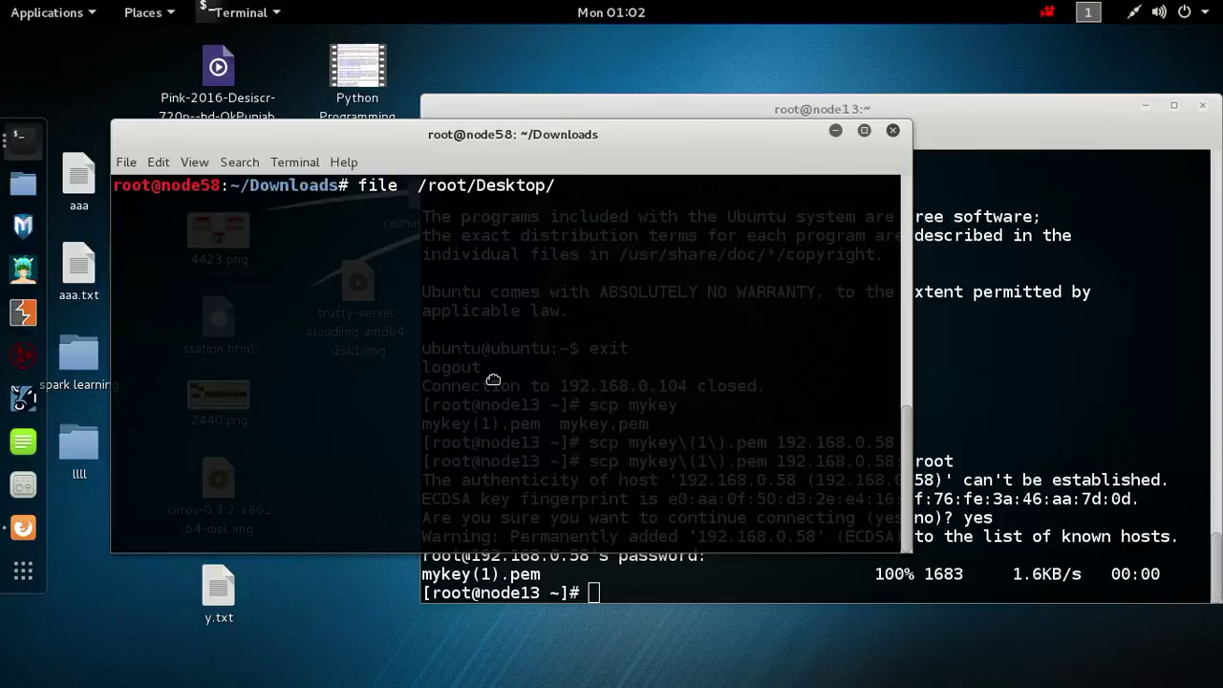
pyautogui.write('t')
pyautogui.press('Tab')
pyautogui.press('Return')
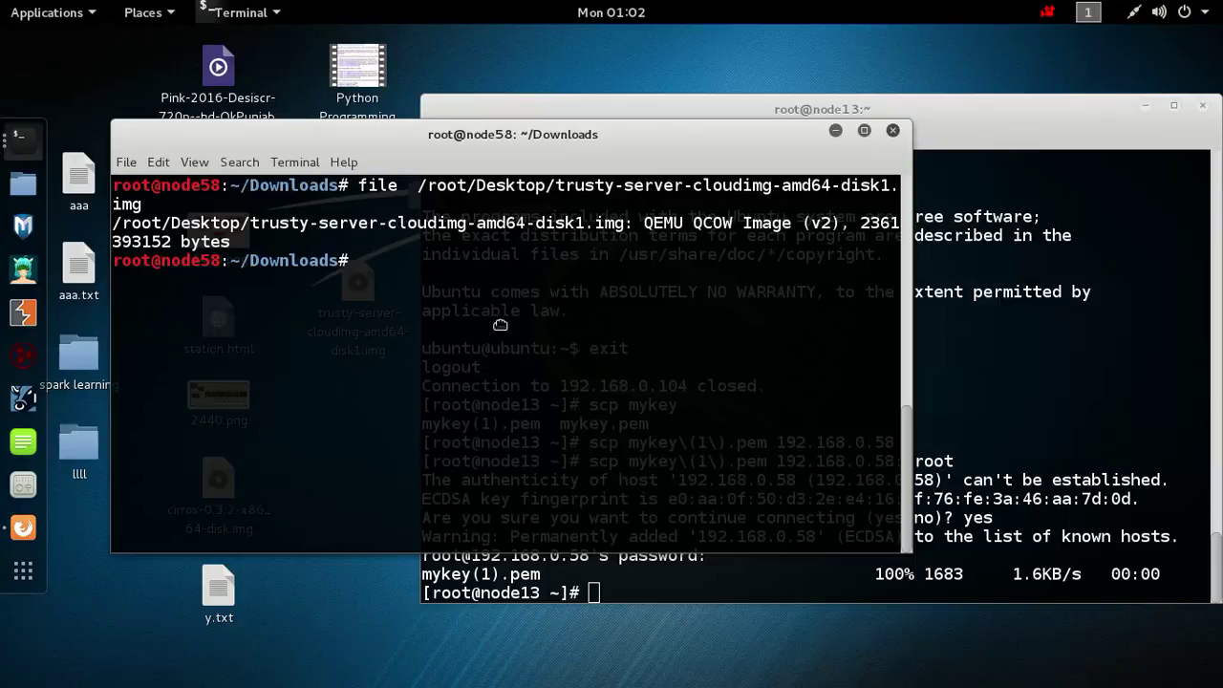
pyautogui.moveTo(634, 225); pyautogui.dragTo(835, 235)
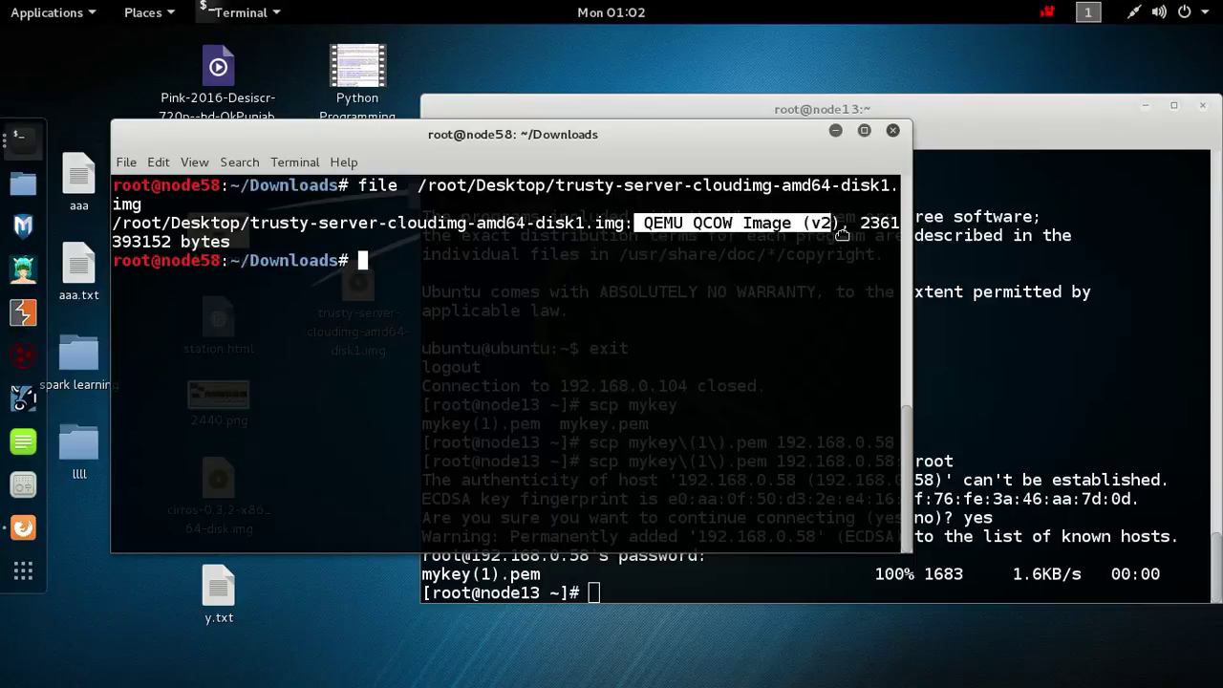
pyautogui.tripleClick(707, 234)
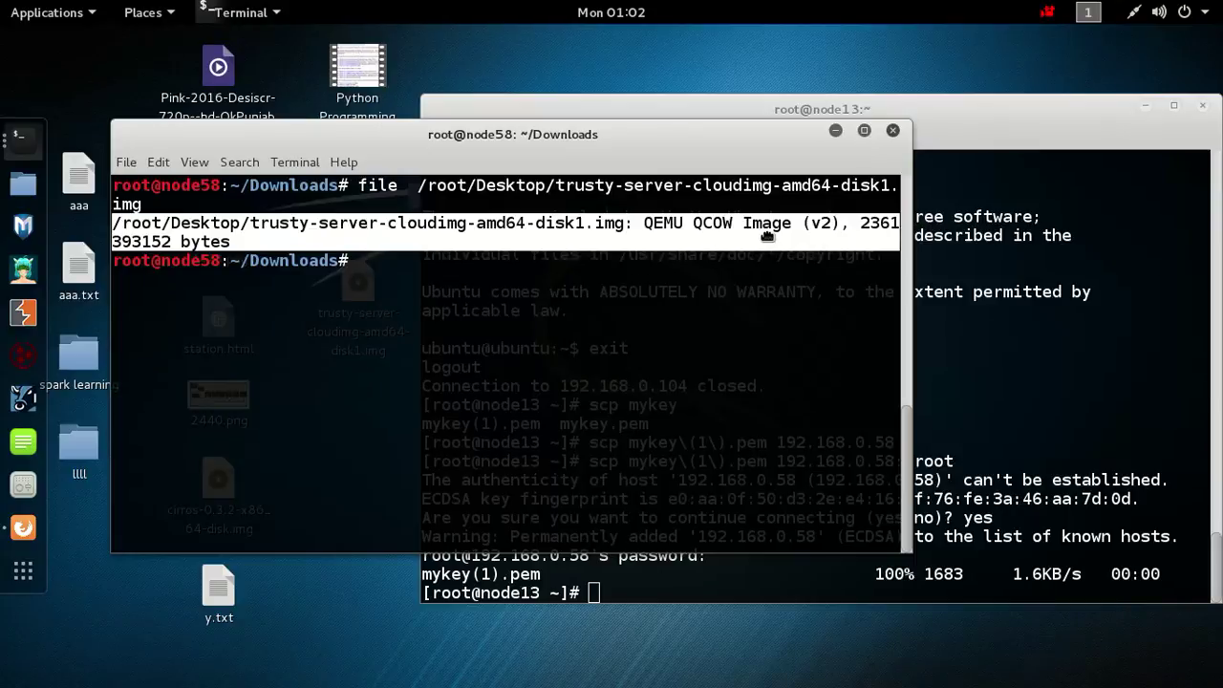
pyautogui.click(21, 531)
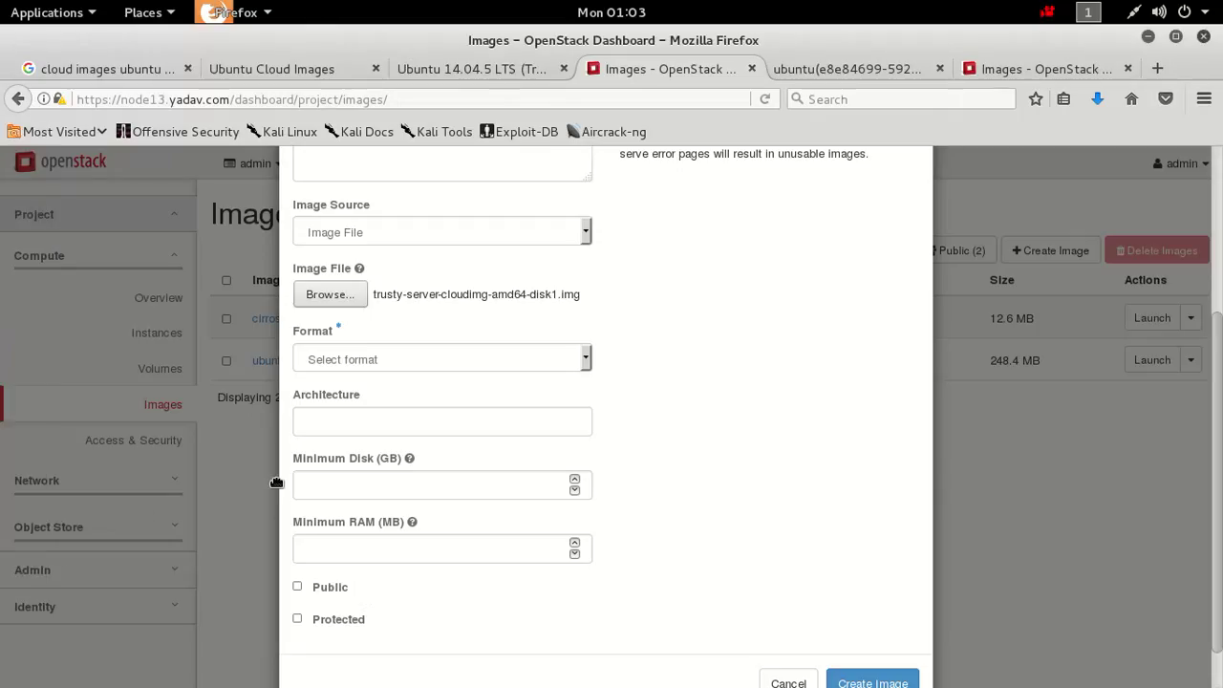
# Set the image format to QCOW2 - QEMU Emulator and mark the image public.
pyautogui.click(556, 370)
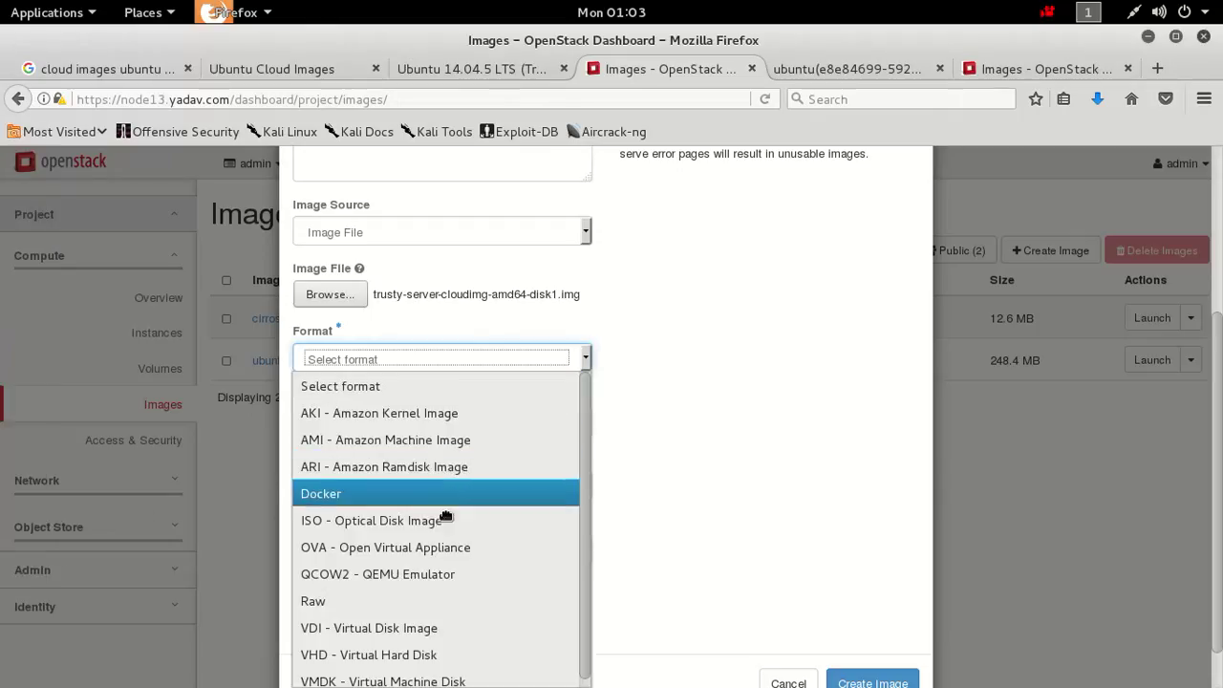
pyautogui.click(383, 574)
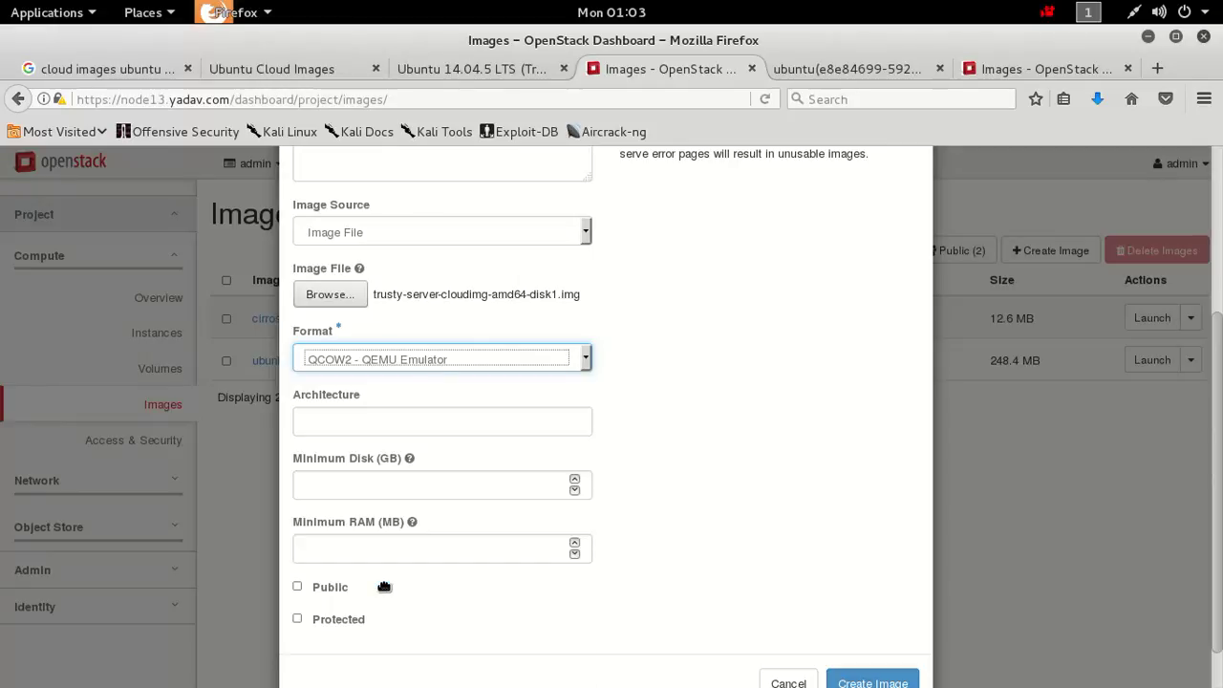
pyautogui.click(320, 586)
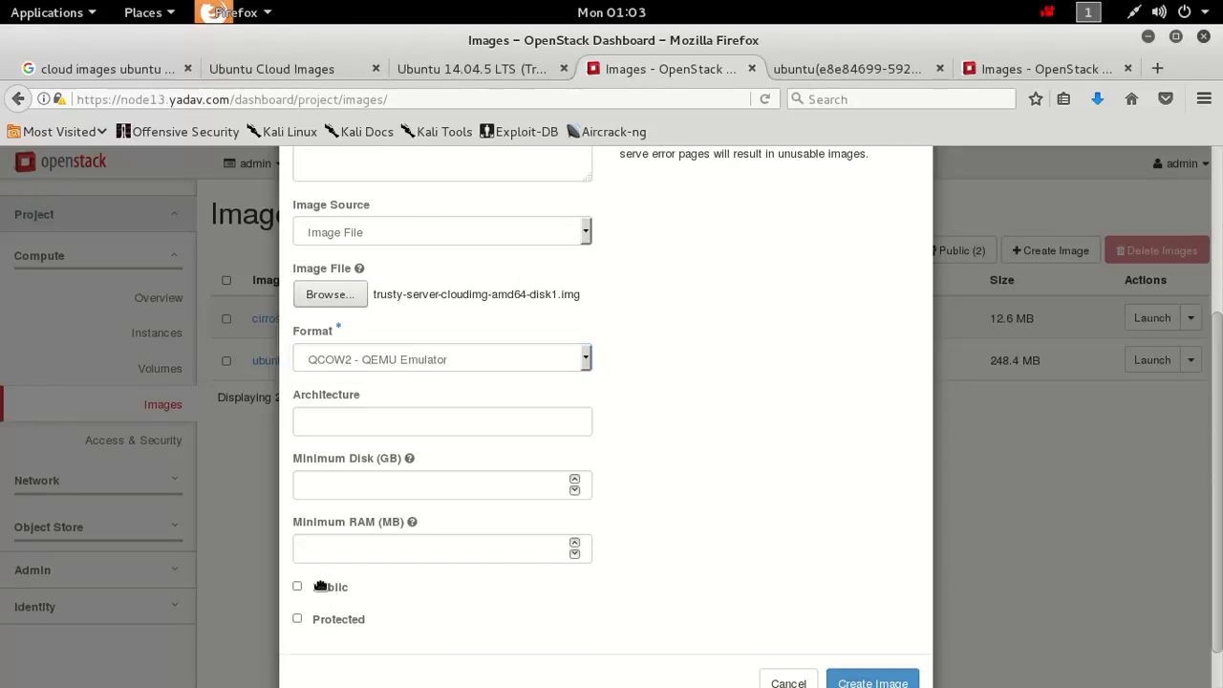
pyautogui.click(300, 586)
# Cancel the image form, leaving cirros image and ubuntu_14 (248.4 MB) listed.
pyautogui.click(782, 682)
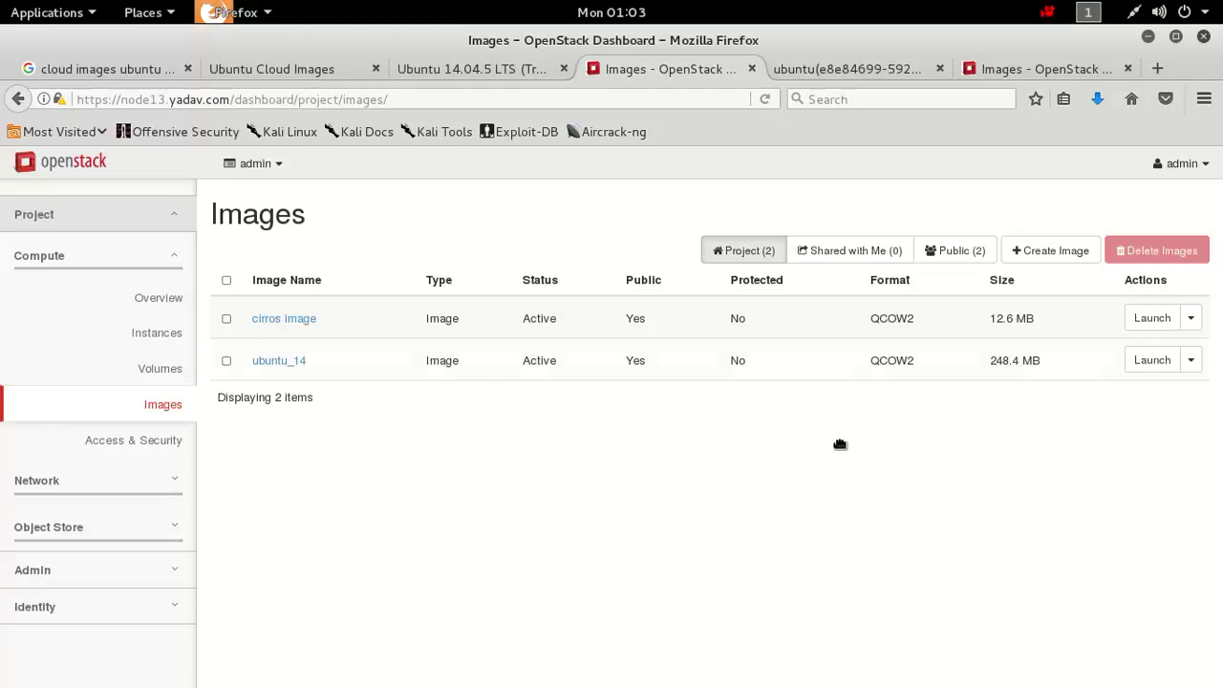
pyautogui.moveTo(1001, 368); pyautogui.dragTo(1057, 357)
pyautogui.click(1001, 383)
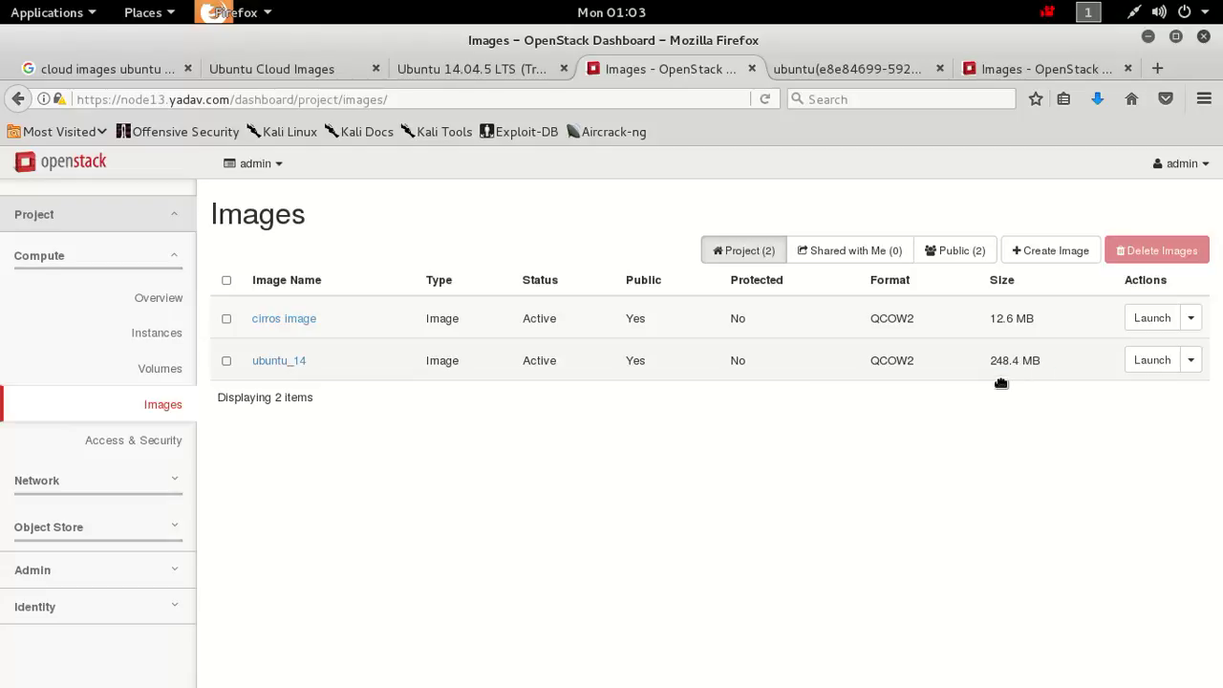
# Go to Compute > Instances and open the Launch Instance wizard.
pyautogui.click(160, 338)
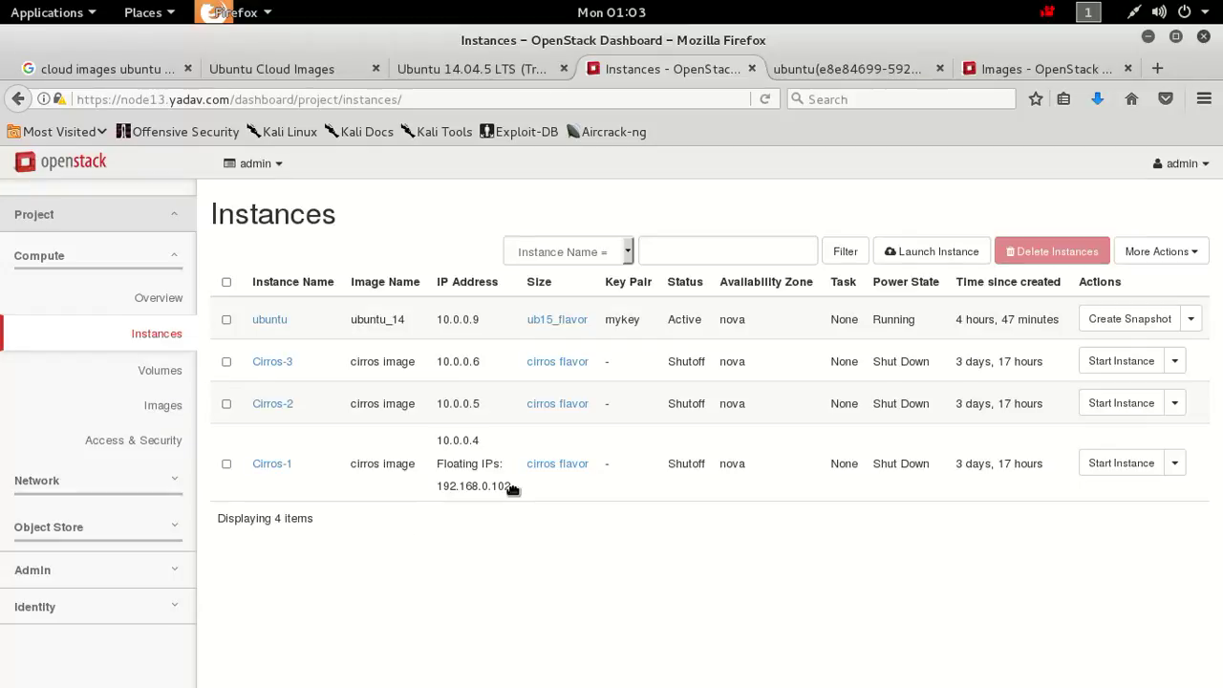
pyautogui.click(932, 253)
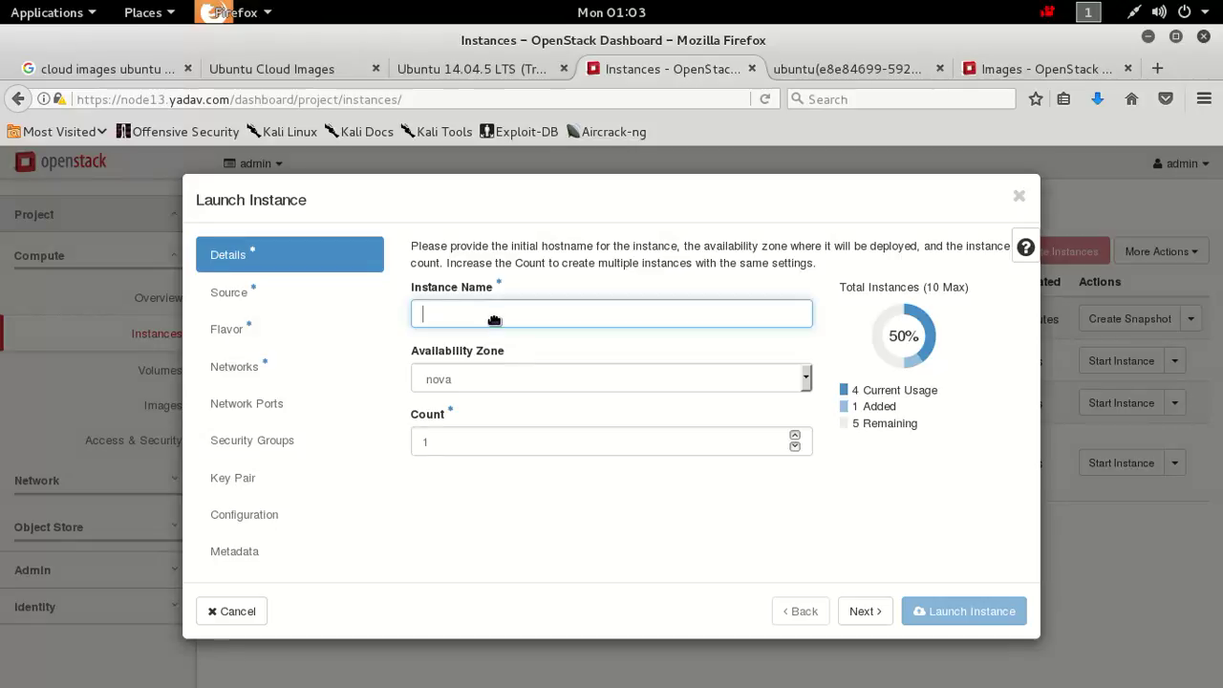
# Name the instance from the saved 'ub15_flavor' entry, trimming its last character.
pyautogui.click(494, 320)
pyautogui.click(494, 320)
pyautogui.click(494, 320)
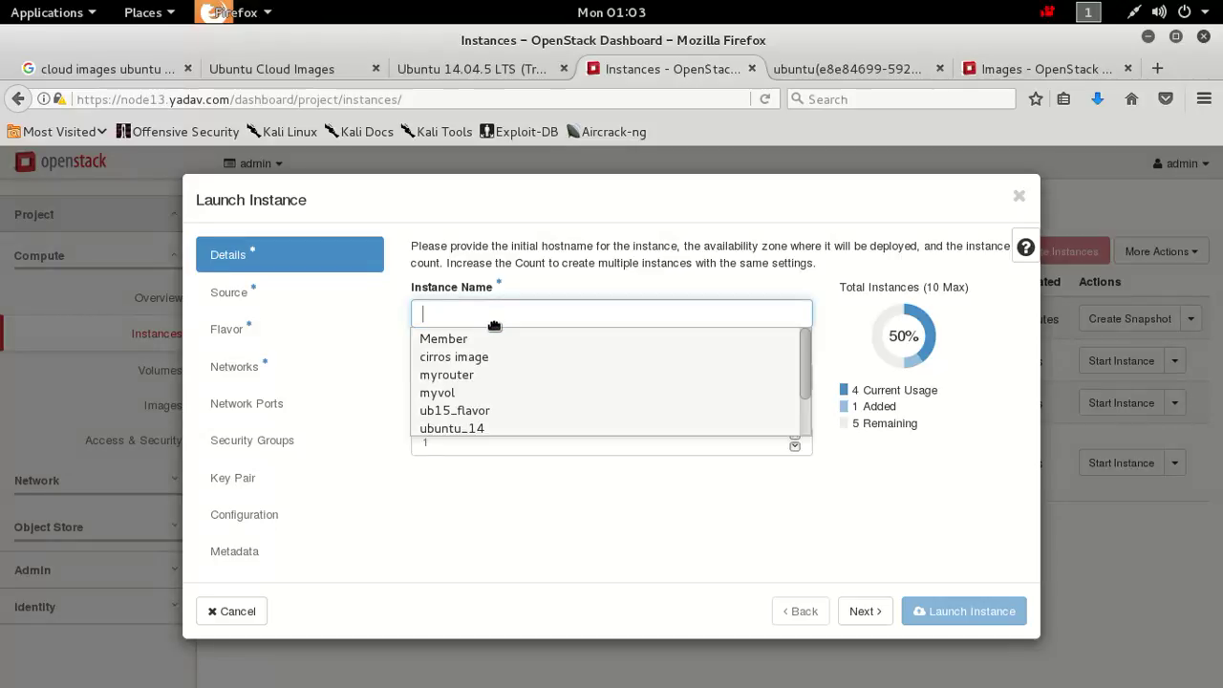
pyautogui.click(483, 410)
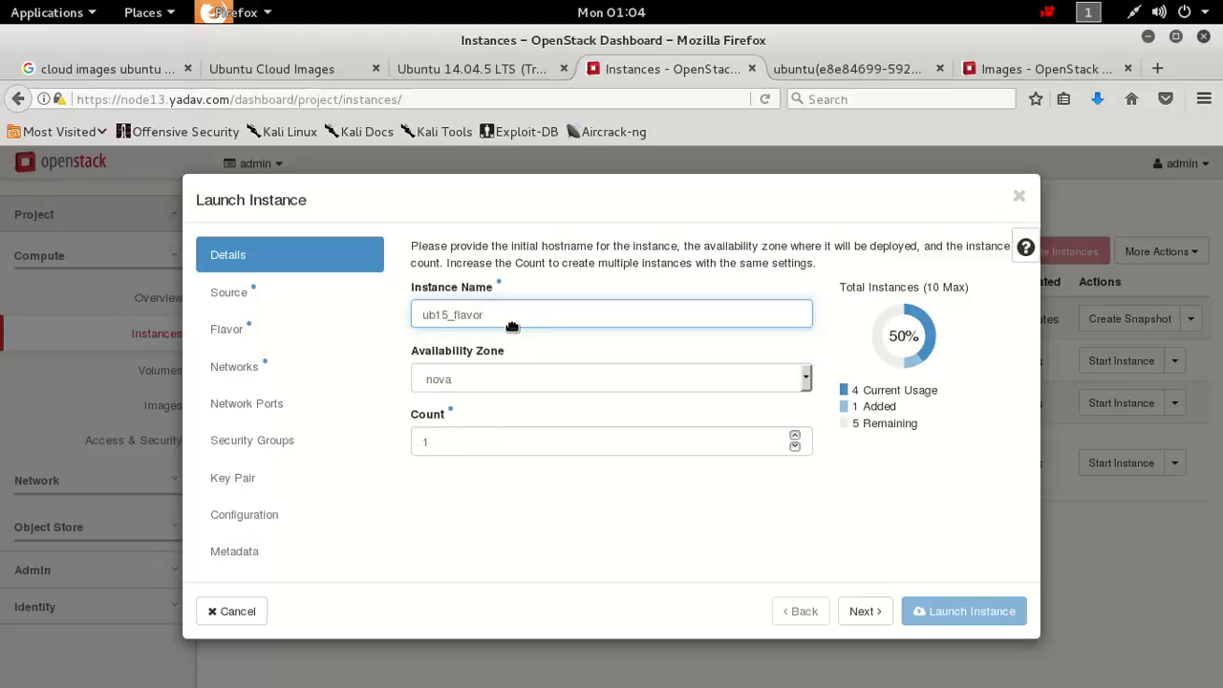
pyautogui.press('BackSpace')
pyautogui.press('BackSpace')
pyautogui.press('BackSpace')
# Boot the instance from the ubuntu_14 image with the ub15_flavor flavor.
pyautogui.click(310, 304)
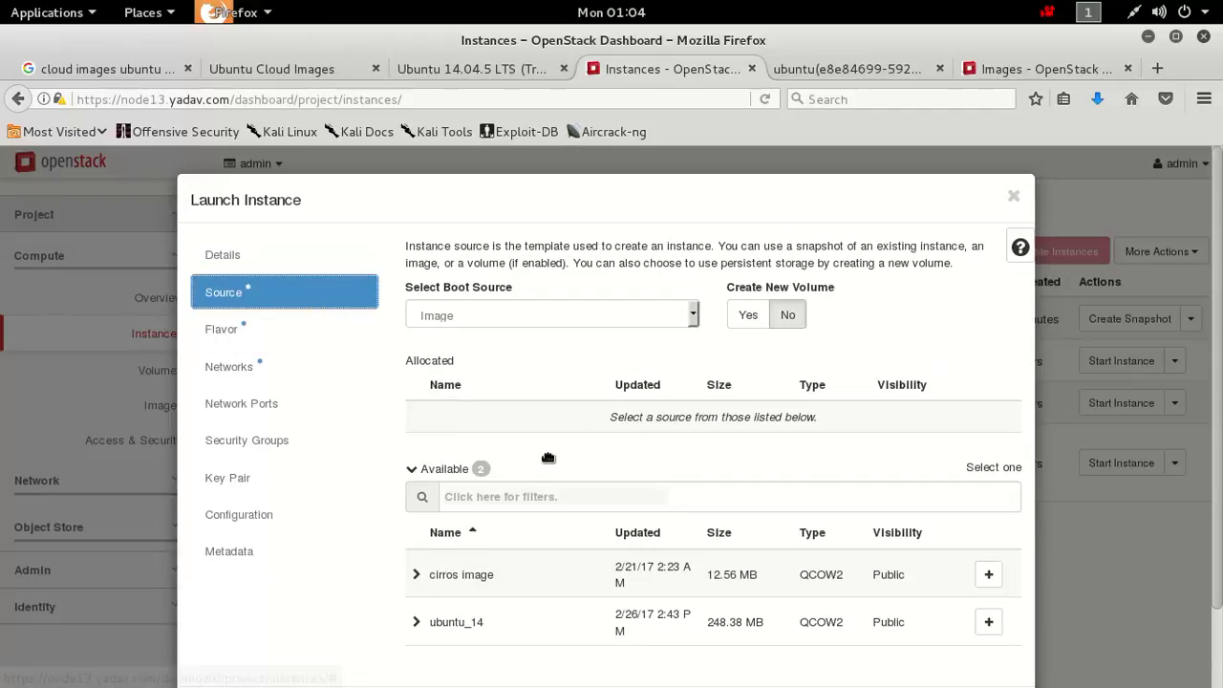
pyautogui.click(992, 624)
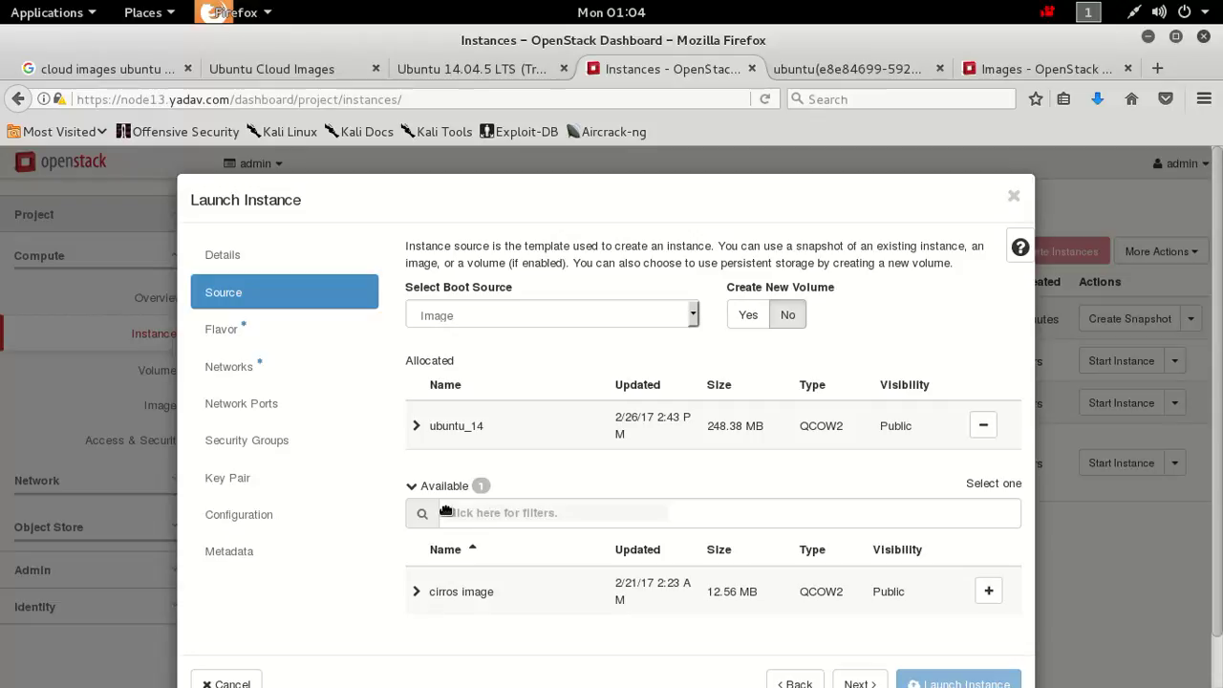
pyautogui.click(212, 327)
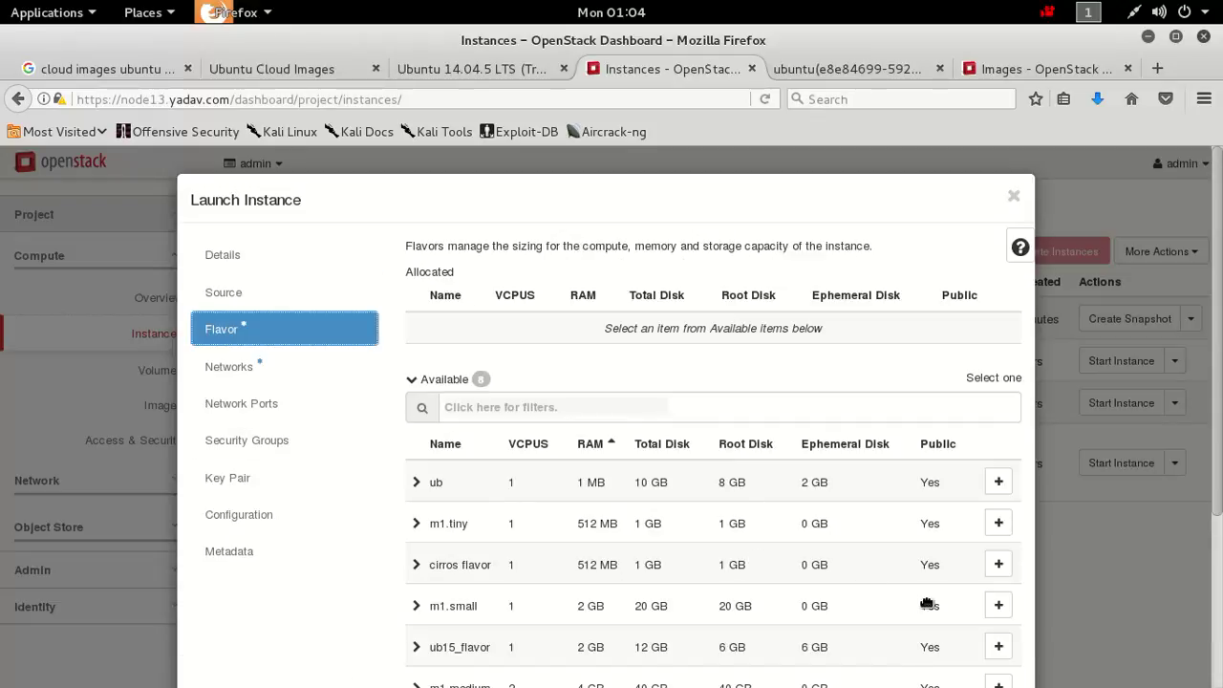
pyautogui.click(1002, 649)
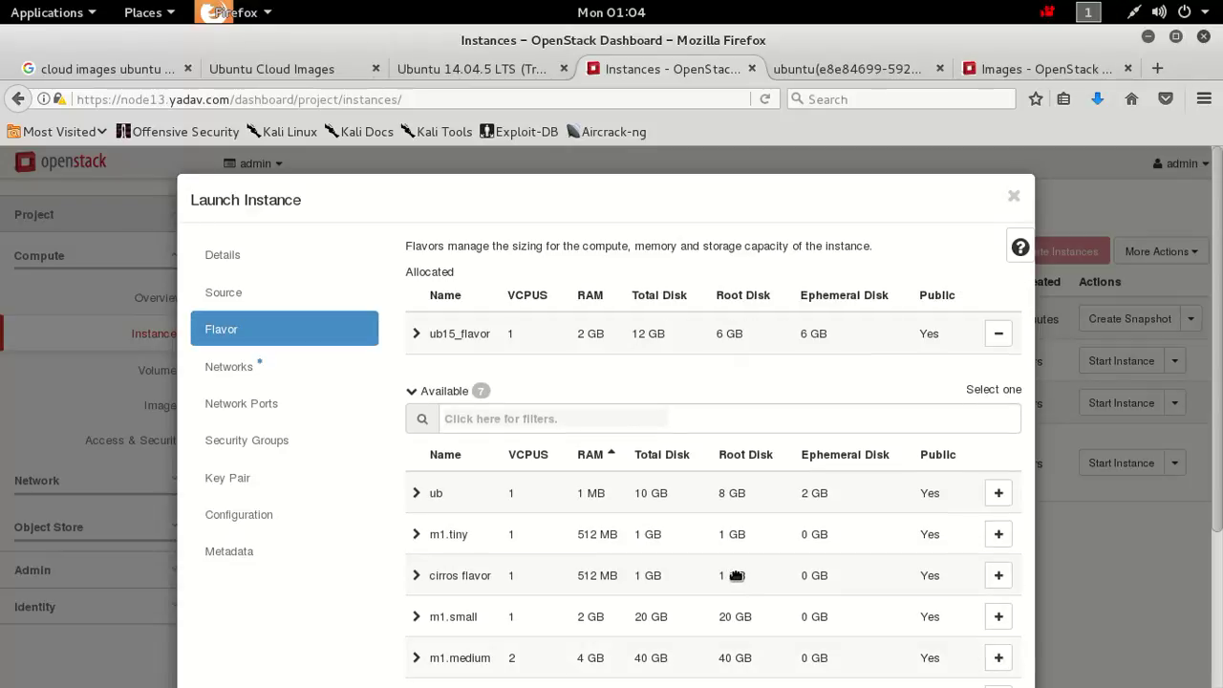
pyautogui.click(254, 368)
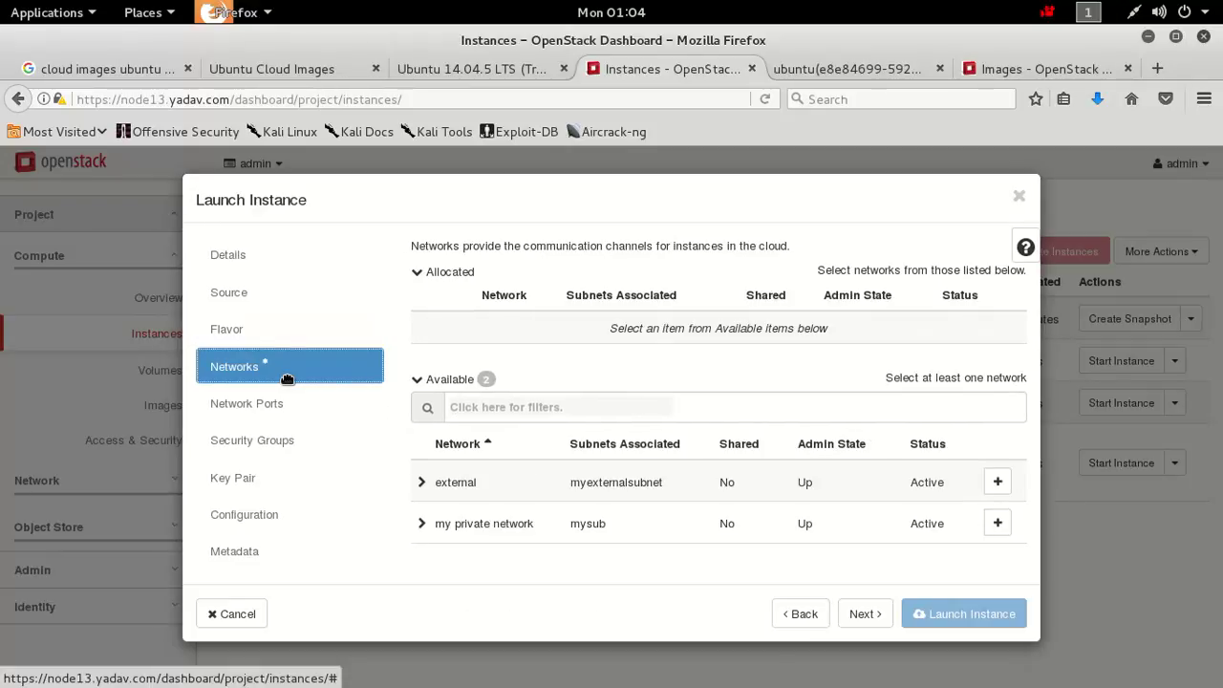
# Attach the private network and the default security group to the instance.
pyautogui.click(1008, 528)
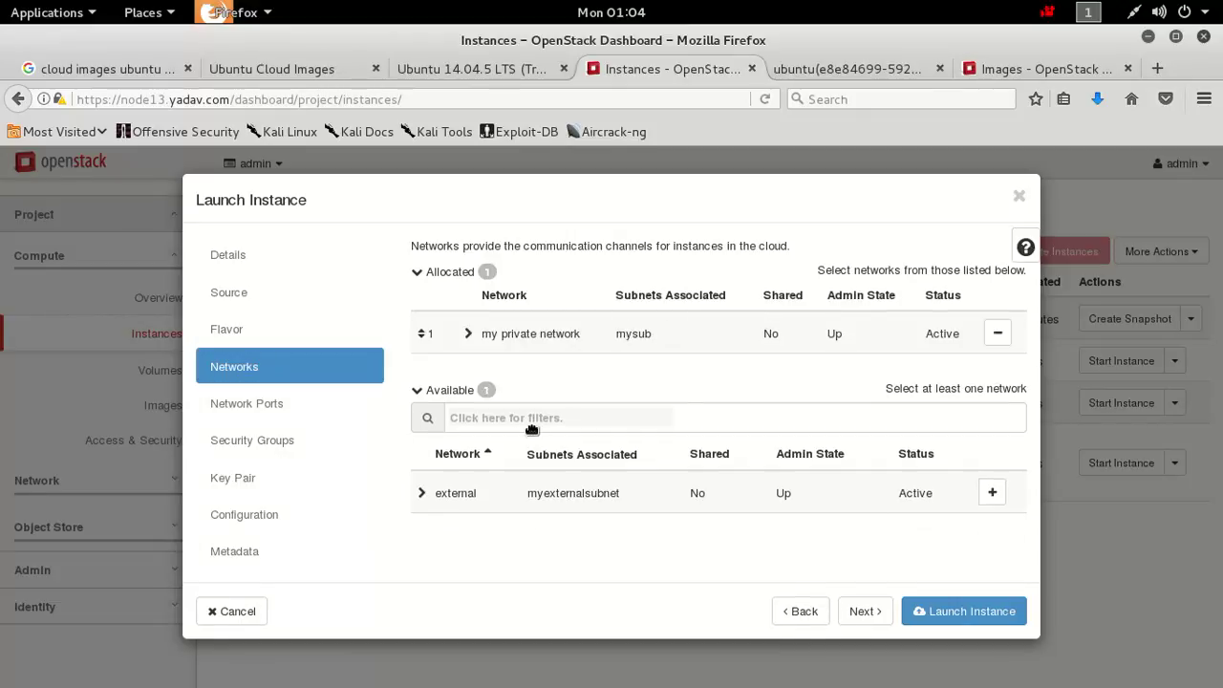
pyautogui.click(240, 439)
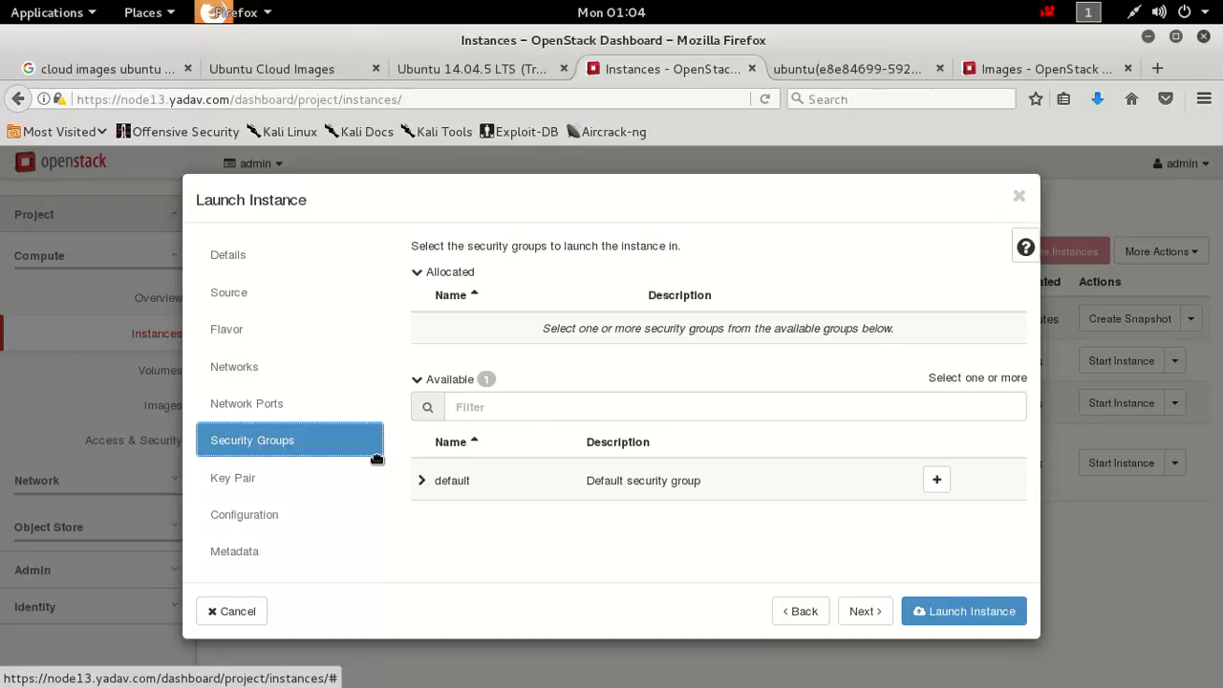
pyautogui.click(938, 480)
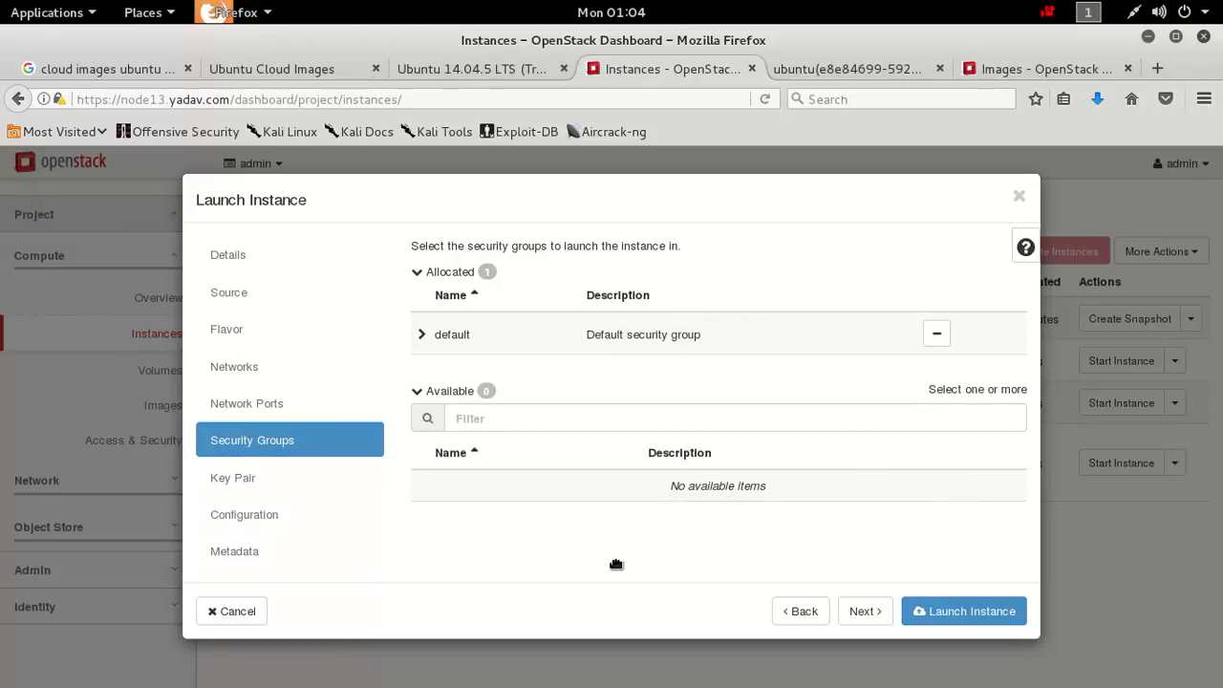
# Add and then remove the mykey key pair, leaving no key pair allocated.
pyautogui.click(258, 491)
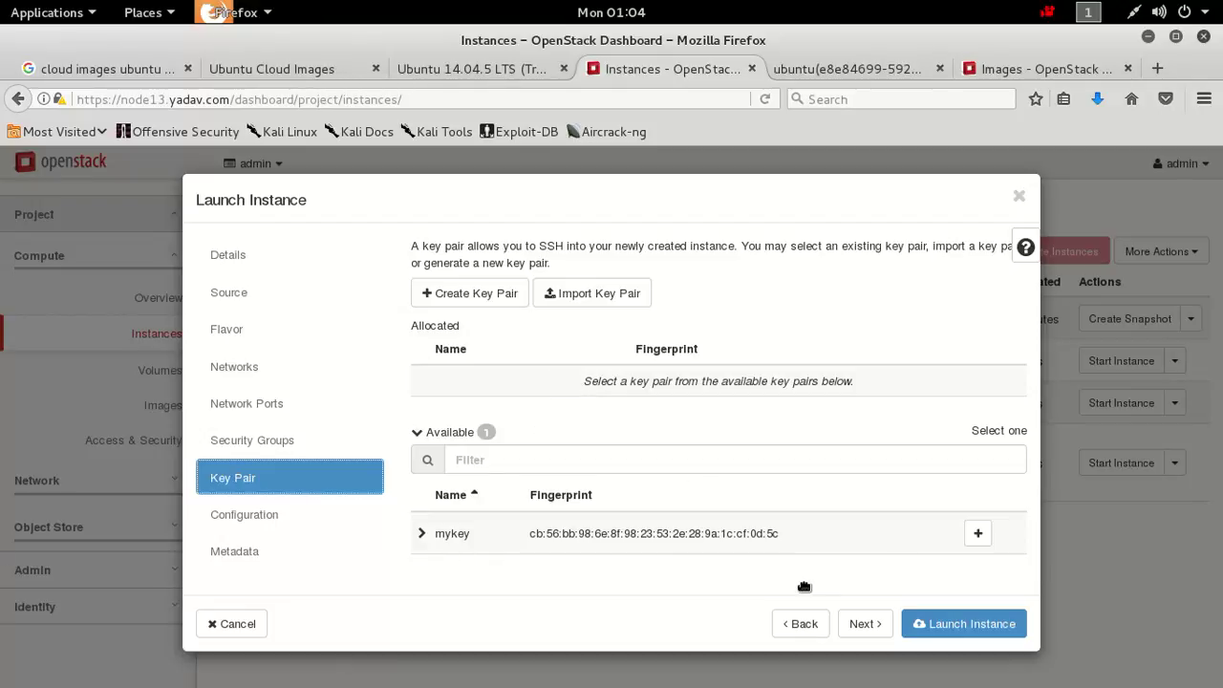
pyautogui.click(988, 538)
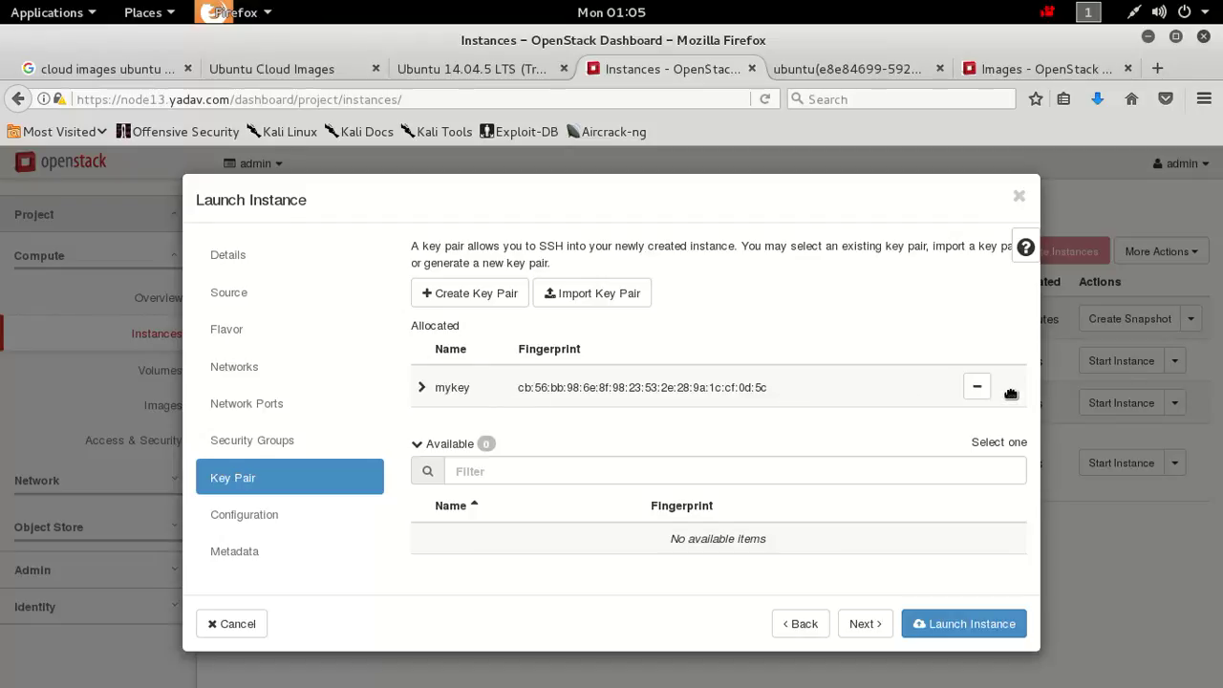
pyautogui.click(975, 387)
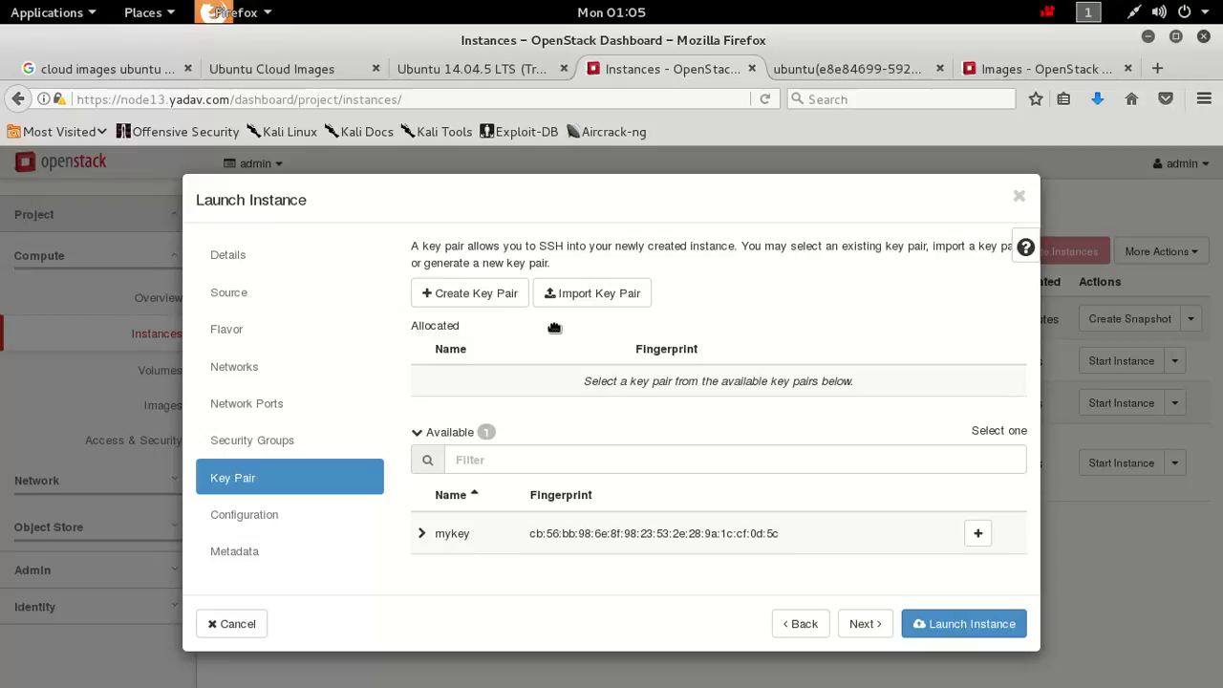
pyautogui.click(501, 302)
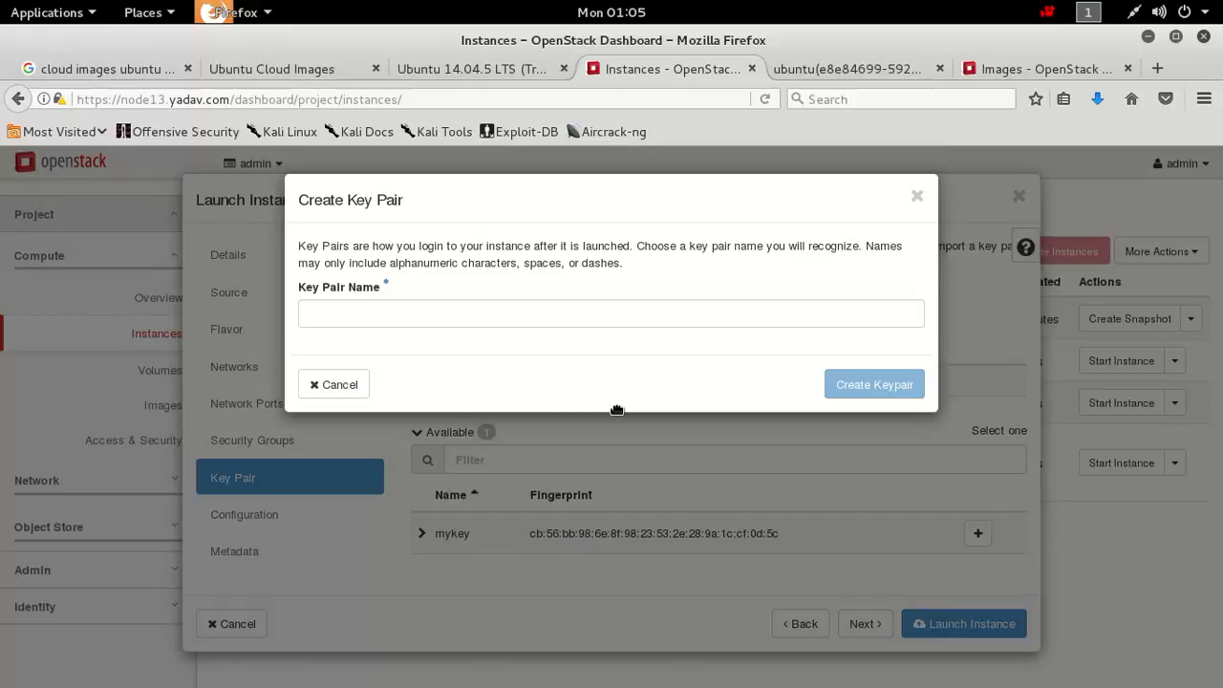
# Create the key pair 'myub' and save its myub.pem file.
pyautogui.click(516, 323)
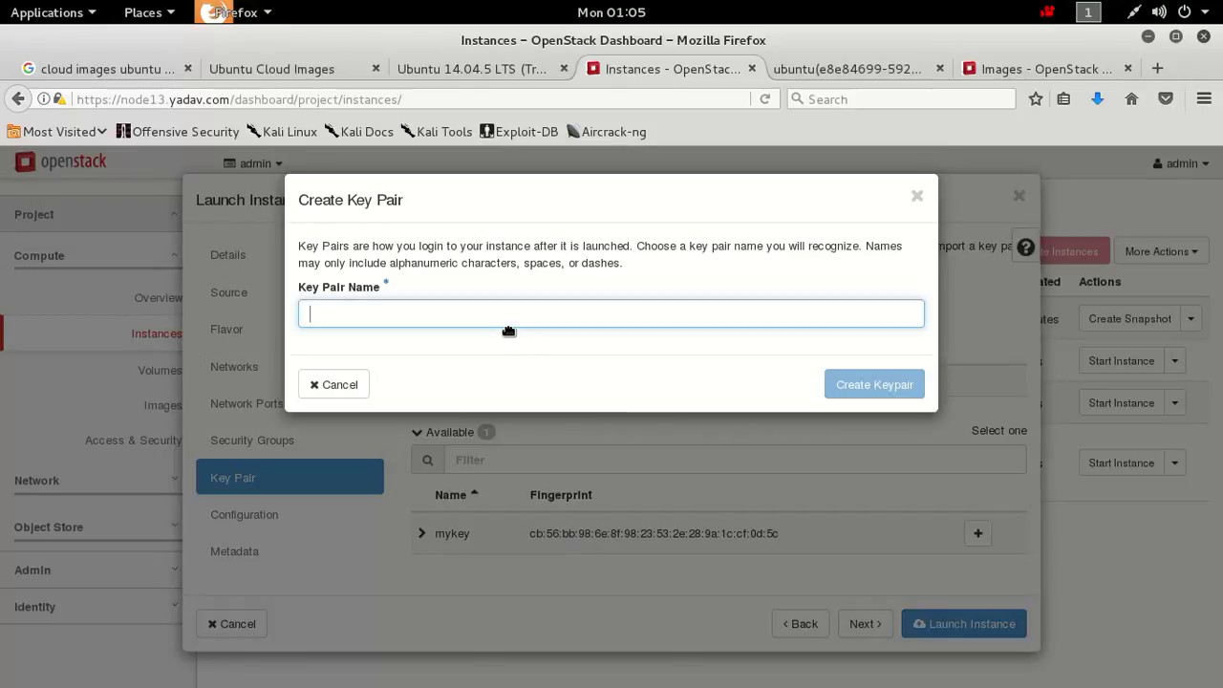
pyautogui.click(507, 325)
pyautogui.write('muub')
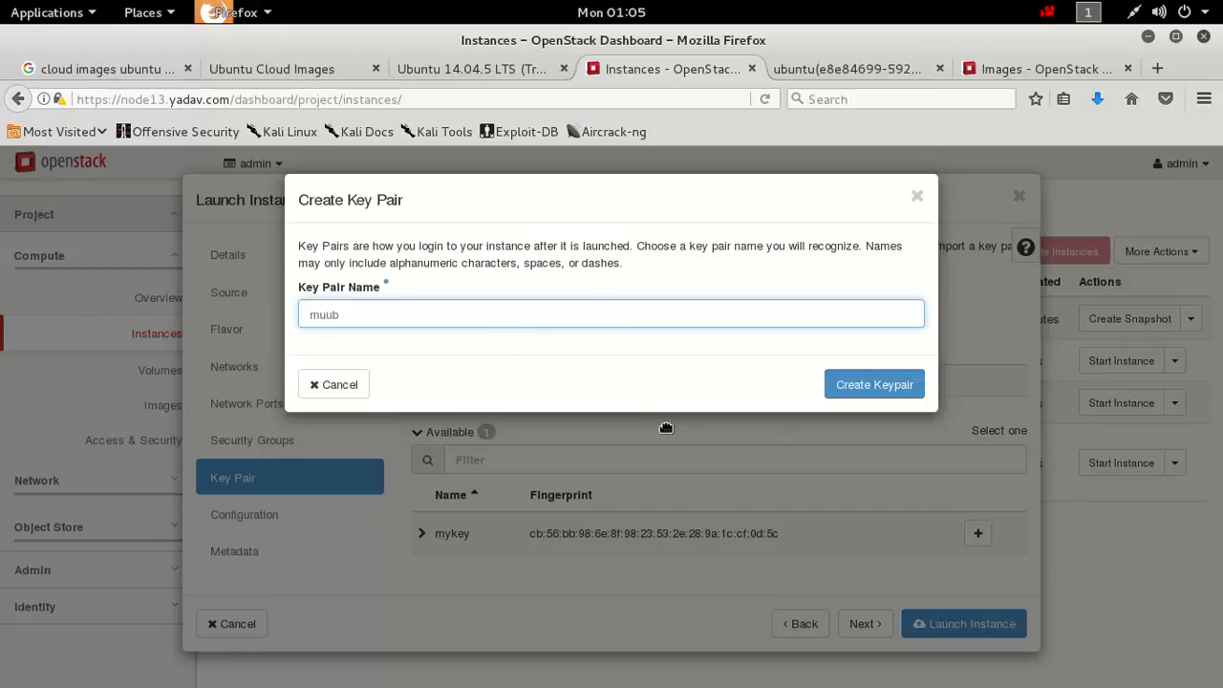
pyautogui.press('BackSpace')
pyautogui.press('BackSpace')
pyautogui.press('BackSpace')
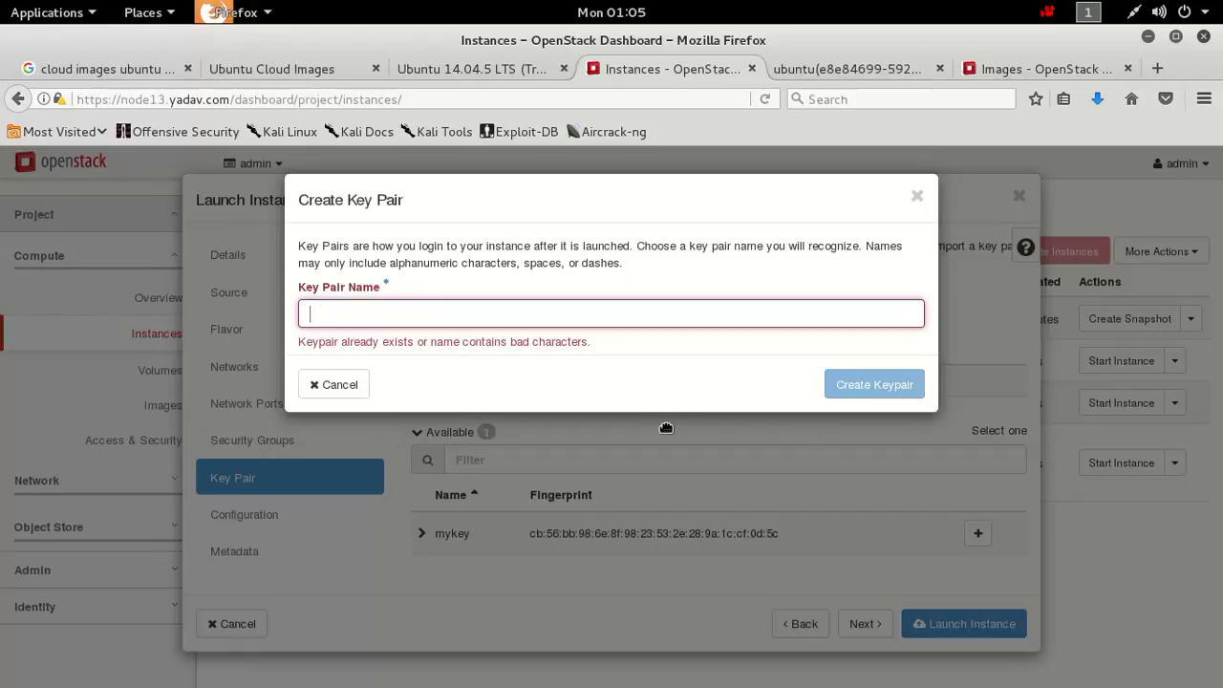
pyautogui.write('myub')
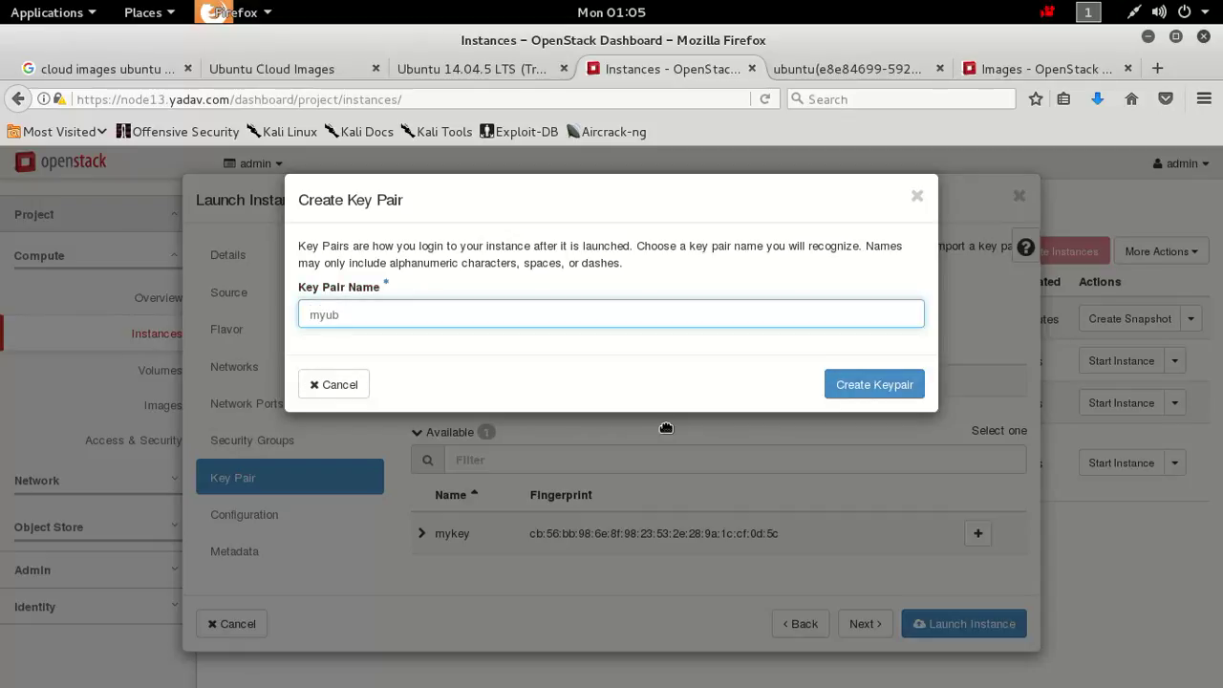
pyautogui.click(849, 392)
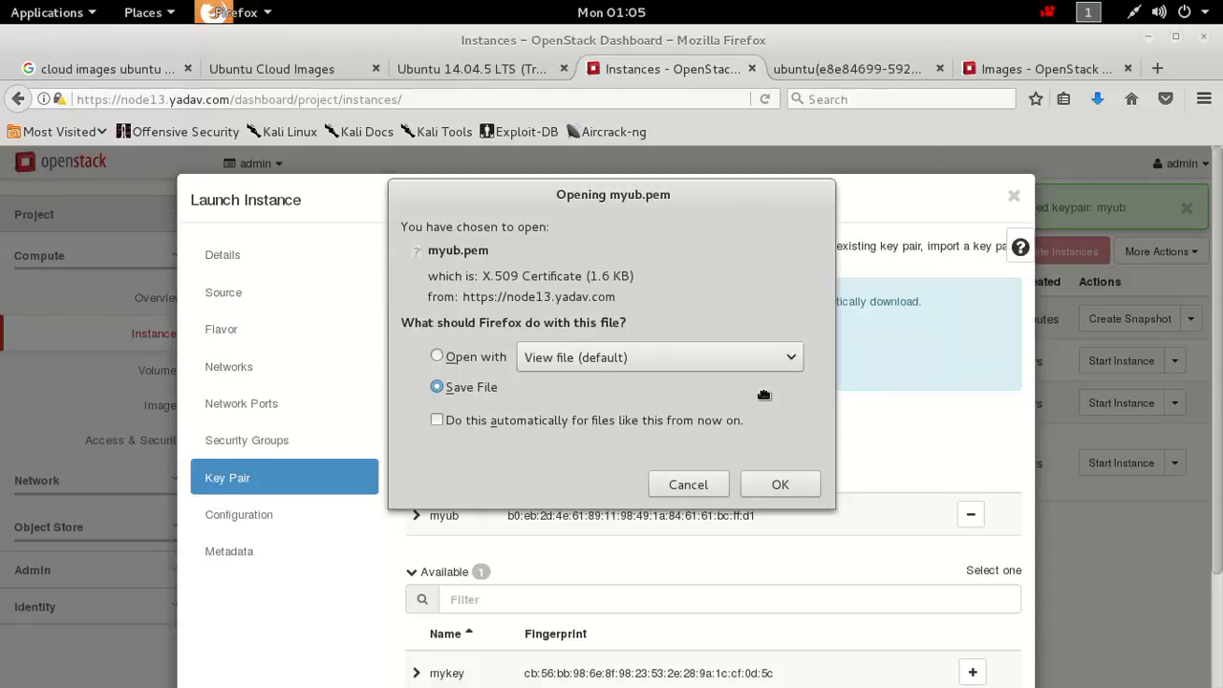
pyautogui.click(781, 499)
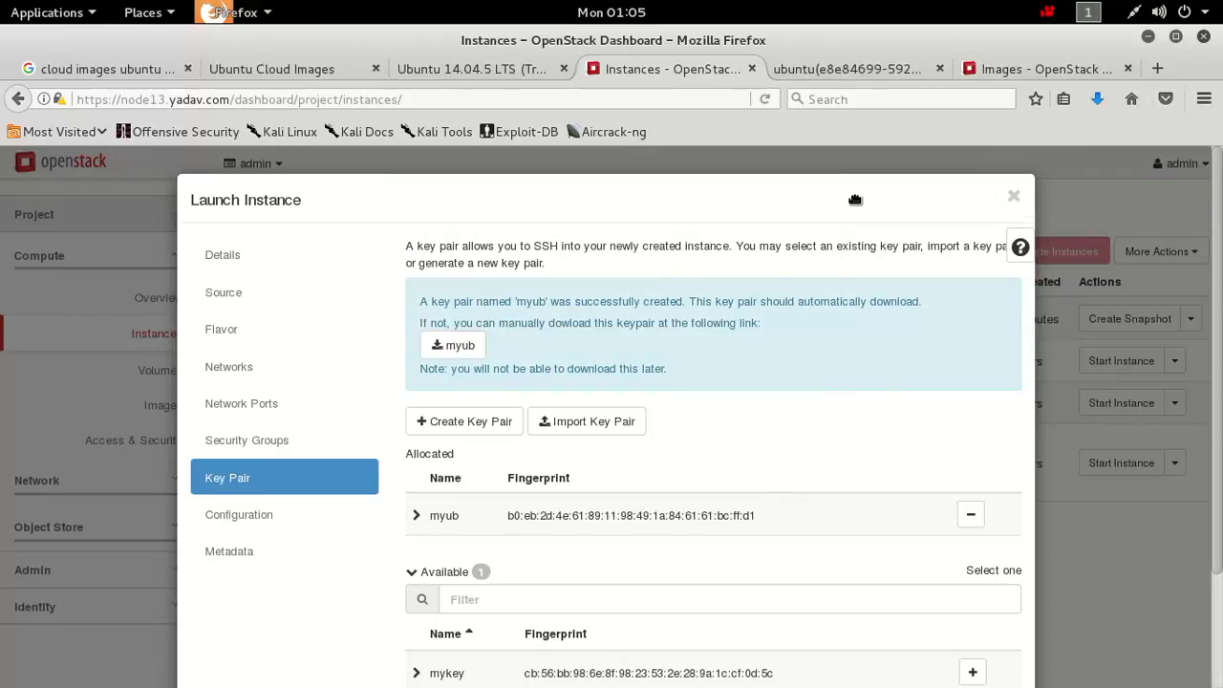
pyautogui.moveTo(820, 210); pyautogui.dragTo(810, 179)
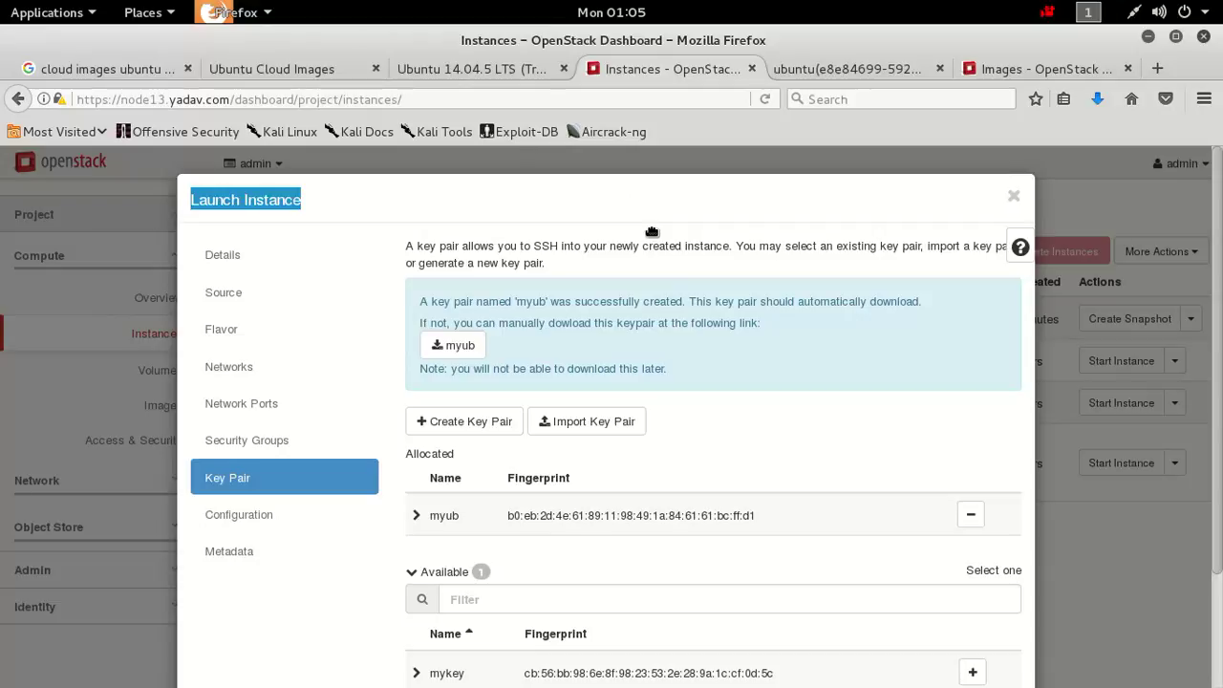
# Step through the wizard's Configuration and Metadata pages, then cancel without launching an instance.
pyautogui.click(272, 523)
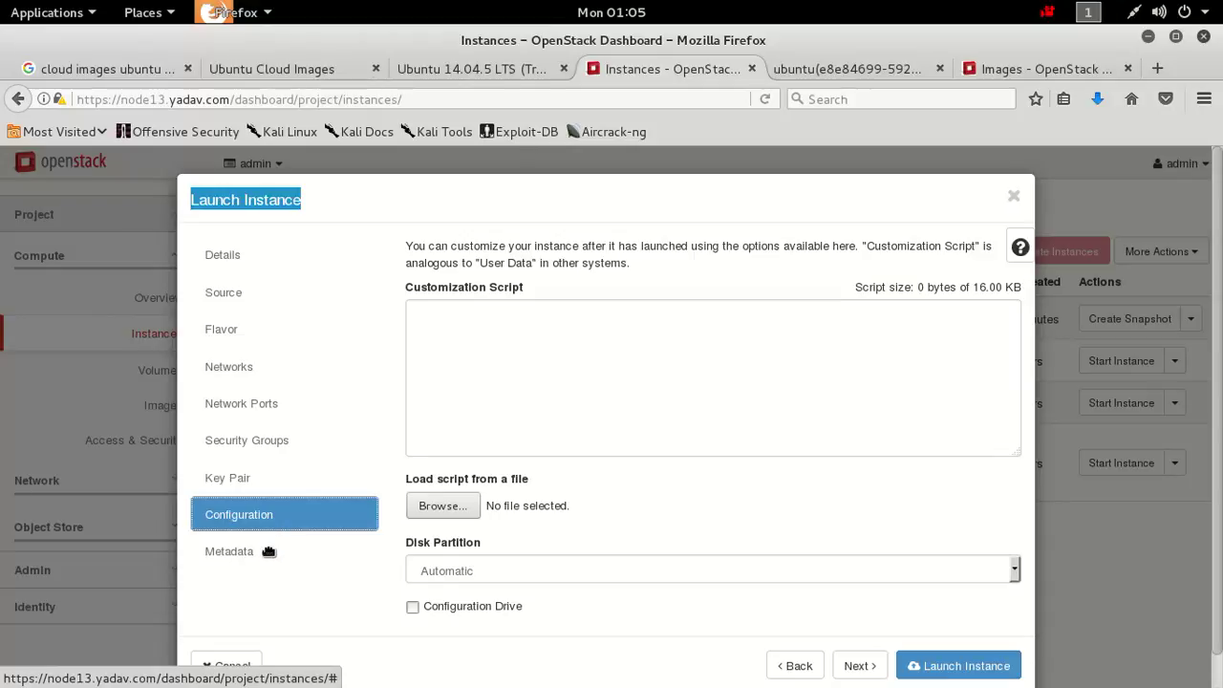
pyautogui.click(268, 552)
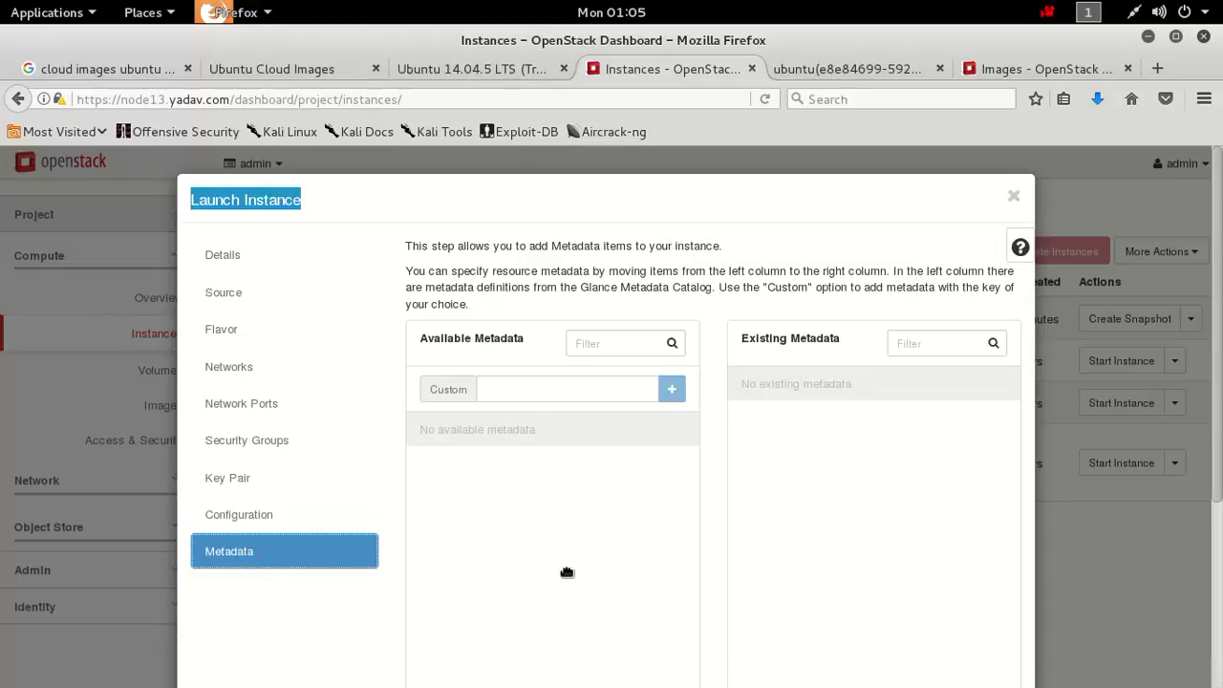
pyautogui.scroll(-4, 1220, 430)
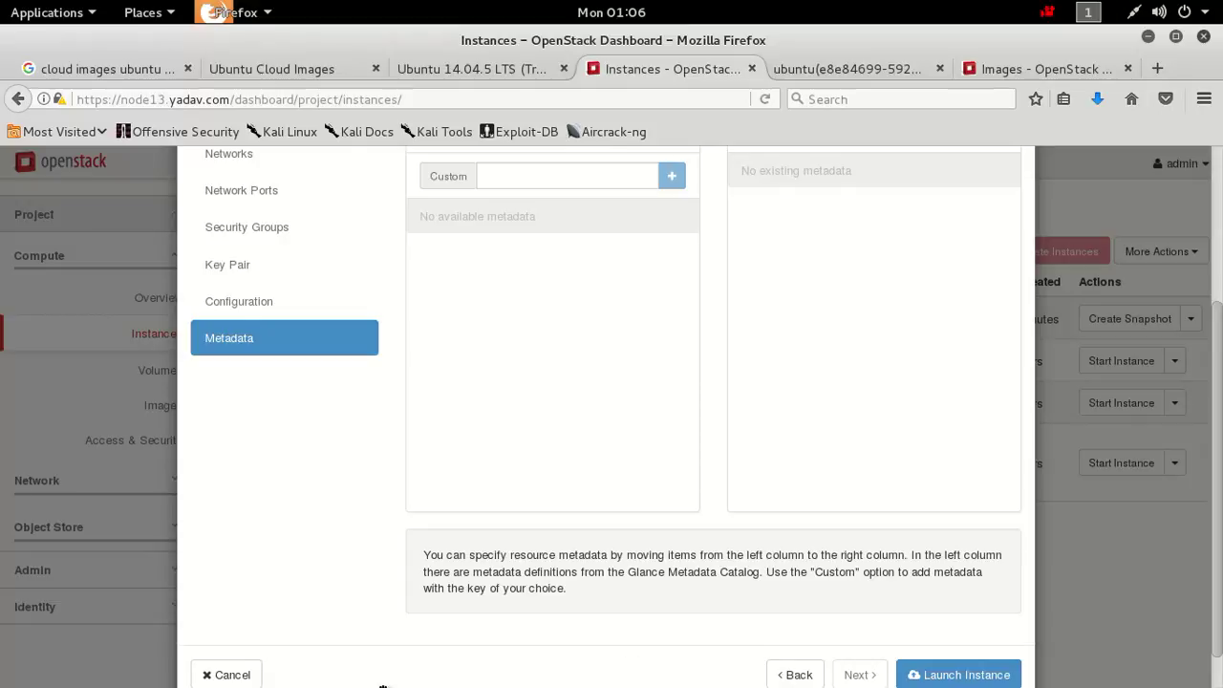
pyautogui.click(231, 674)
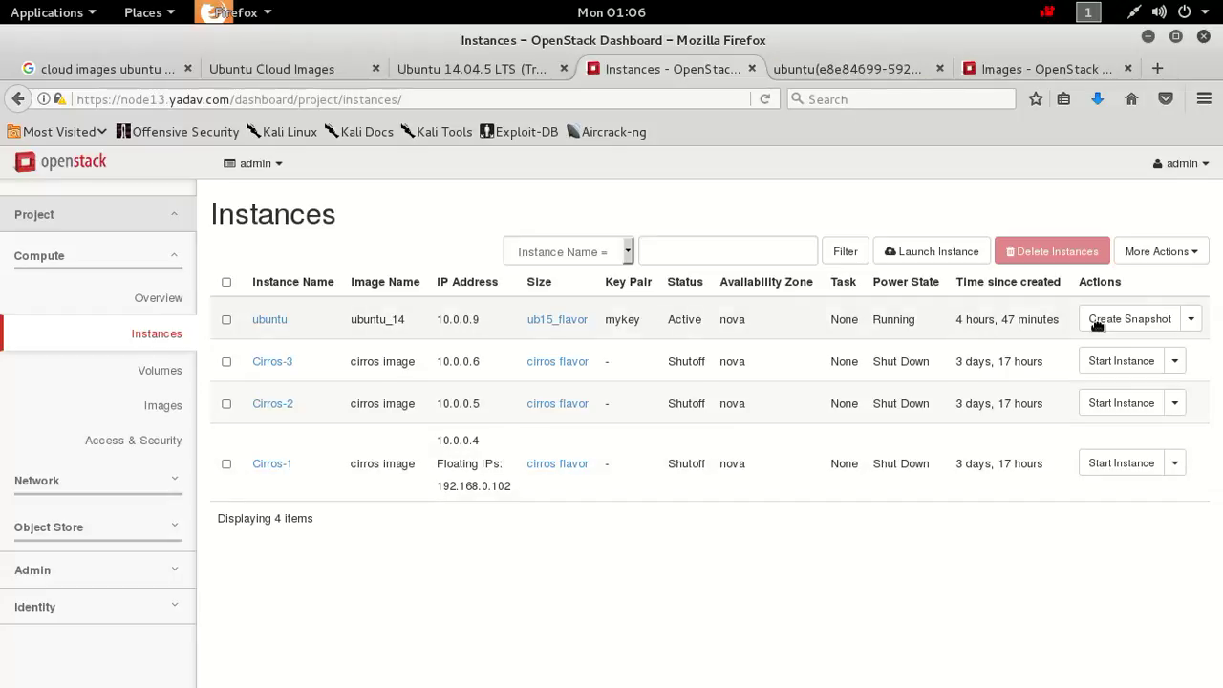
# Show only the ubuntu instance's console at its login prompt, then minimize Firefox.
pyautogui.click(1192, 320)
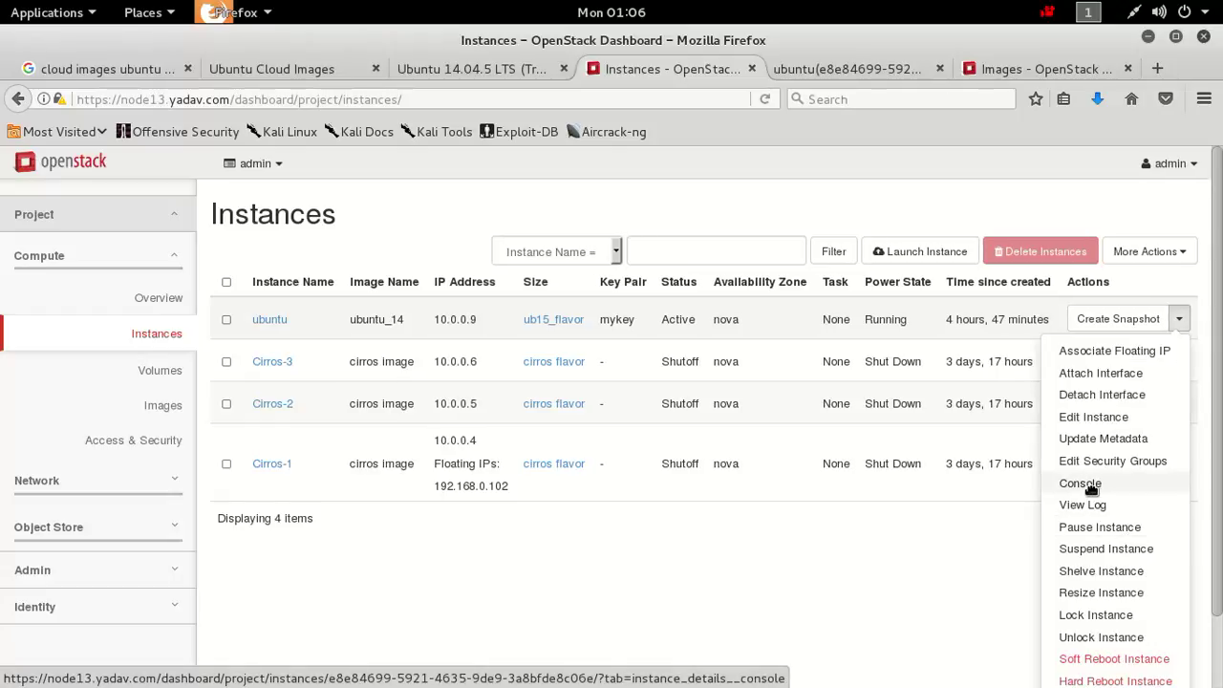
pyautogui.middleClick(1091, 488)
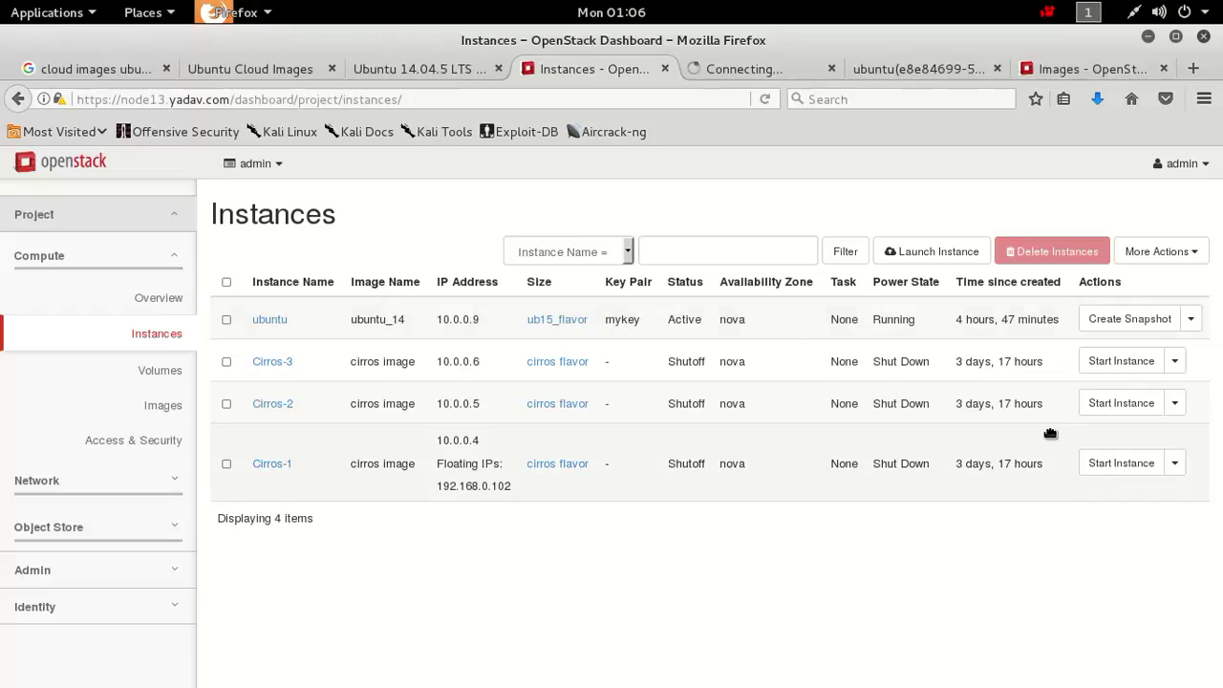
pyautogui.click(908, 69)
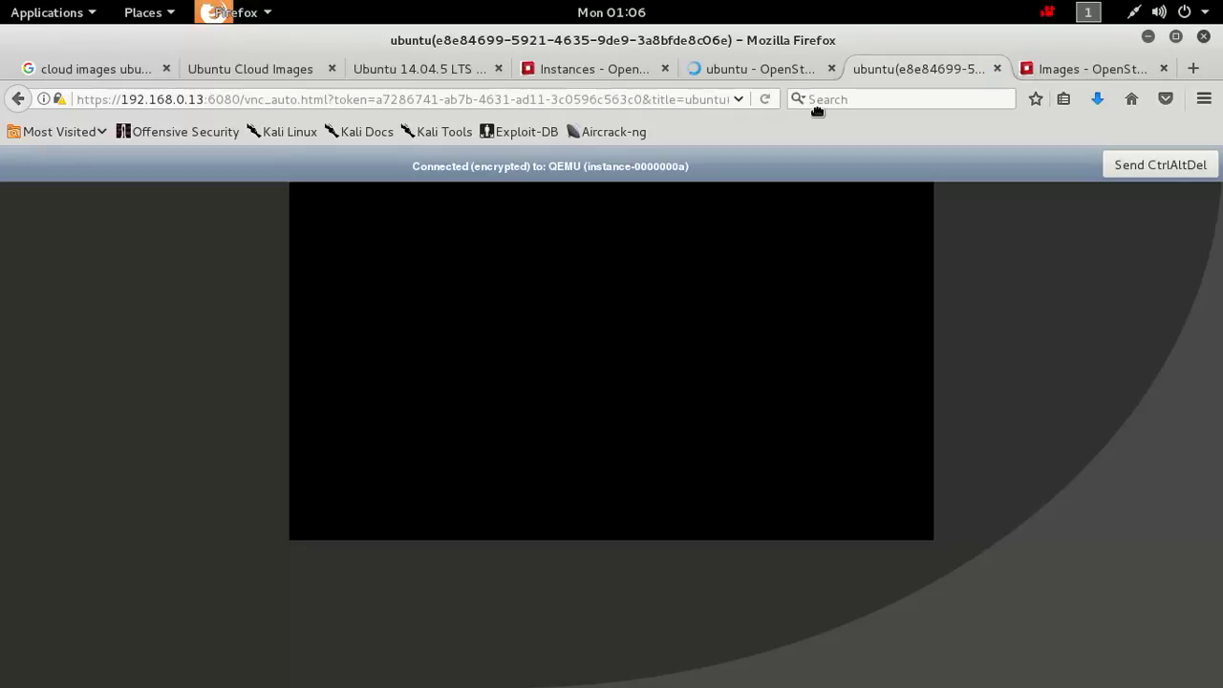
pyautogui.hotkey('ctrl', 'w')
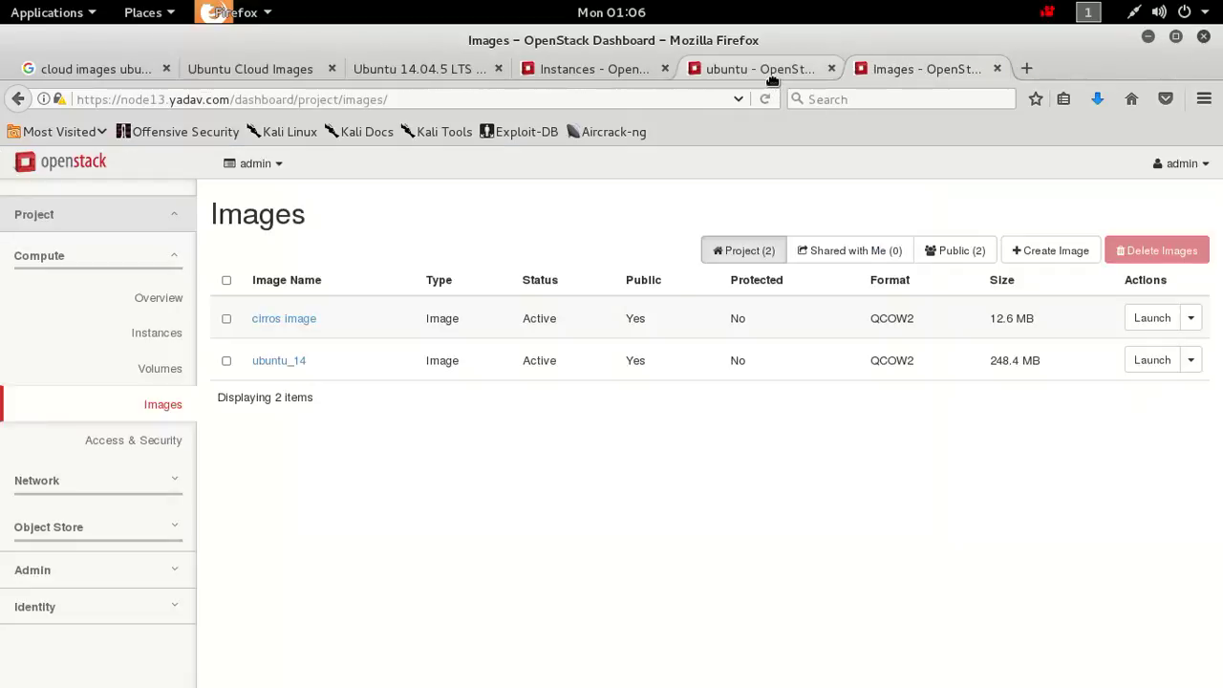
pyautogui.click(770, 78)
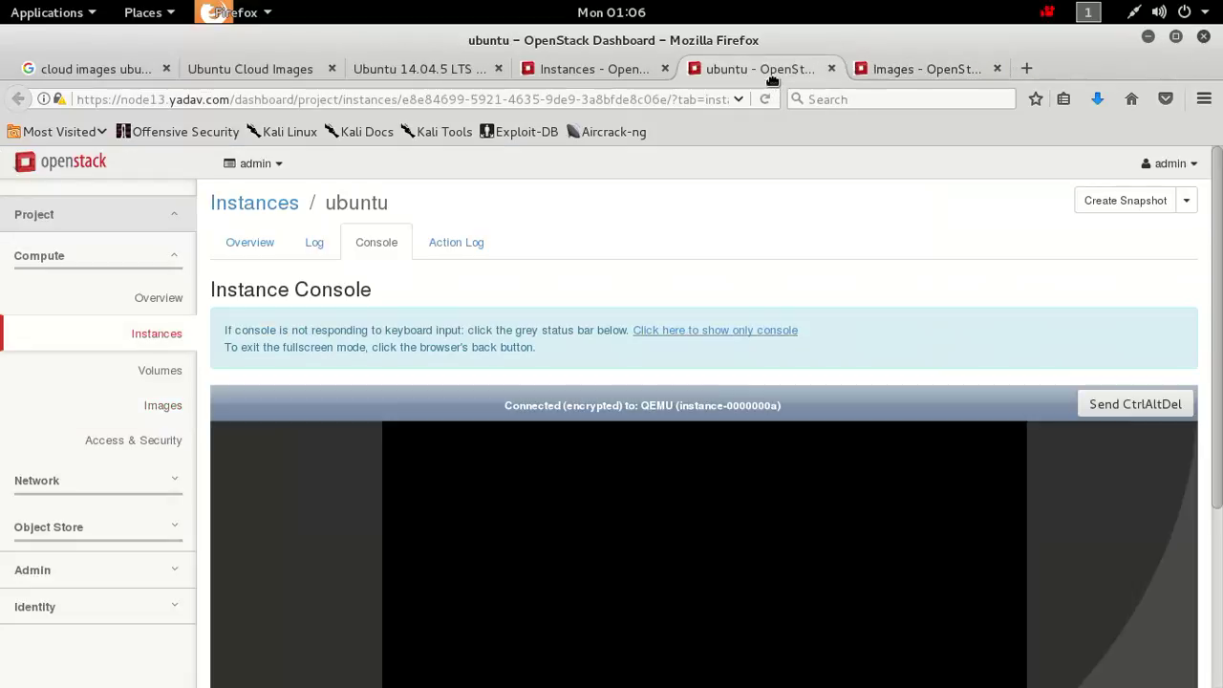
pyautogui.click(702, 336)
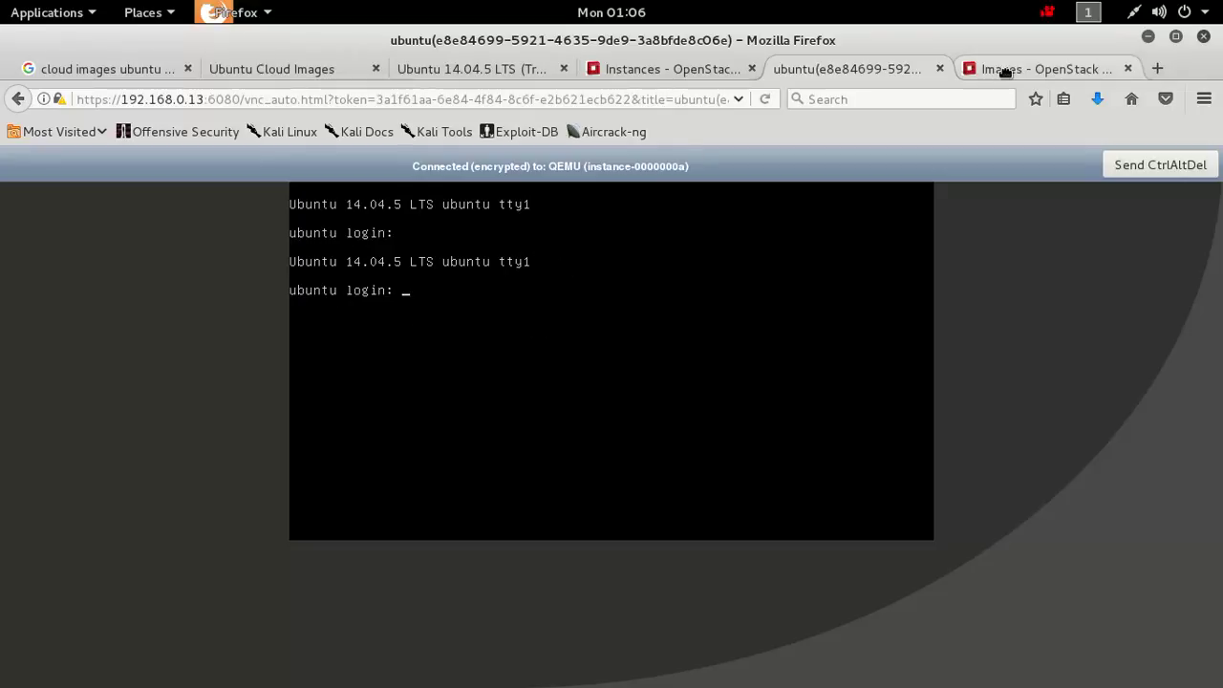
pyautogui.click(1150, 39)
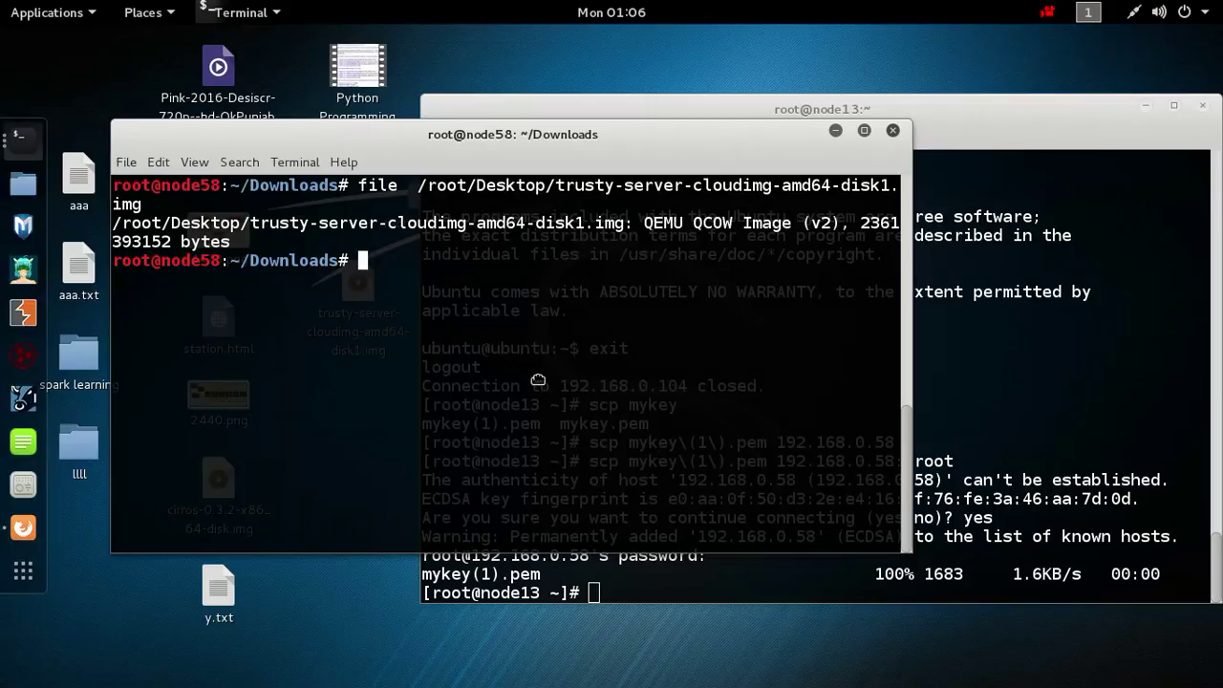
# List the Downloads folder to find the mykey.pem and myub.pem key files.
pyautogui.write('ls')
pyautogui.press('Return')
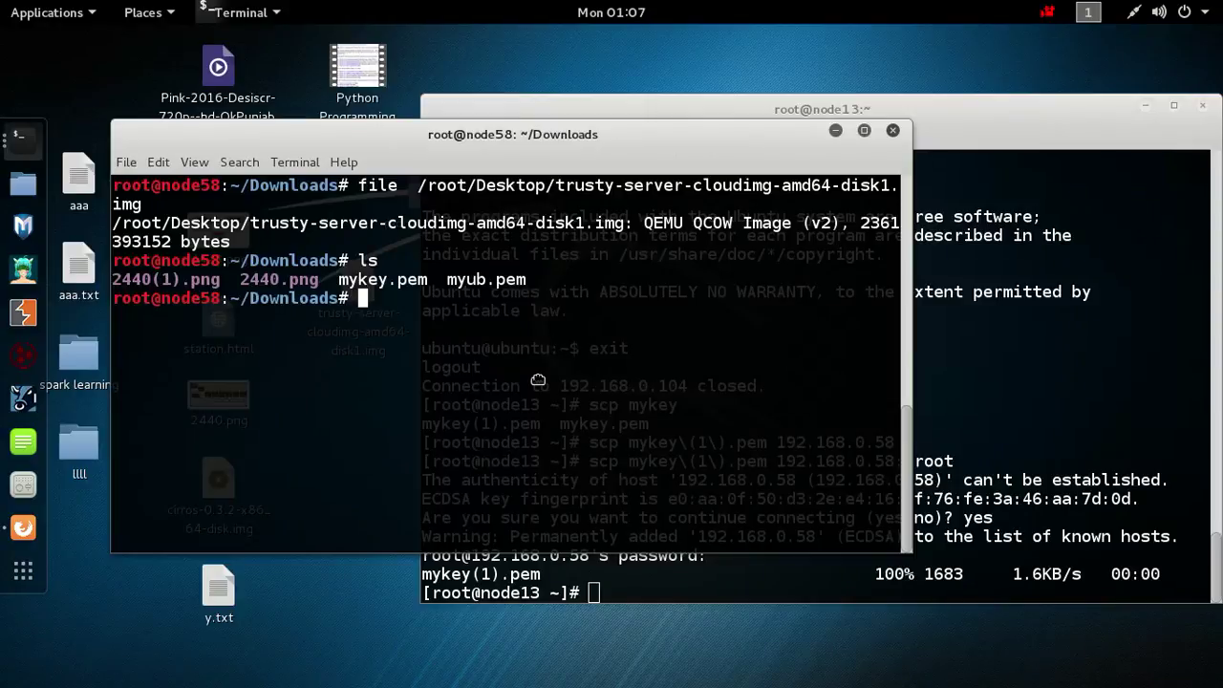
pyautogui.moveTo(437, 279); pyautogui.dragTo(558, 305)
pyautogui.click(558, 306)
pyautogui.doubleClick(558, 306)
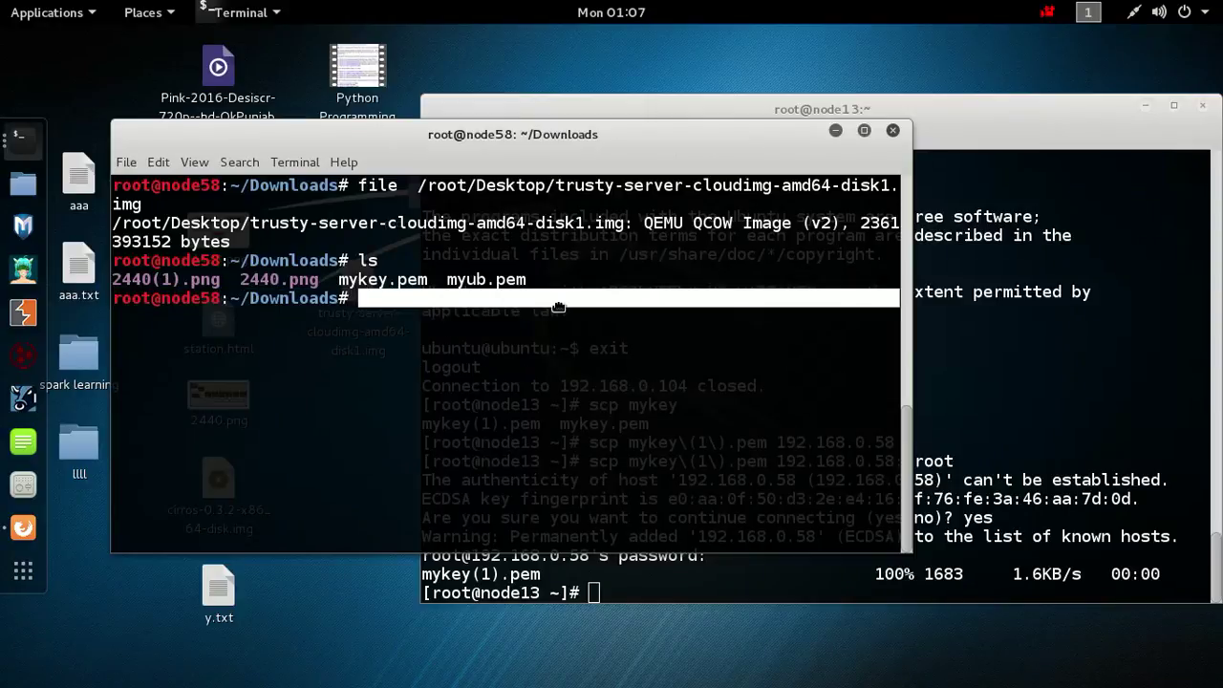
pyautogui.click(473, 330)
# Make both .pem key files owner read-only with chmod 400 *.pem.
pyautogui.write('cg')
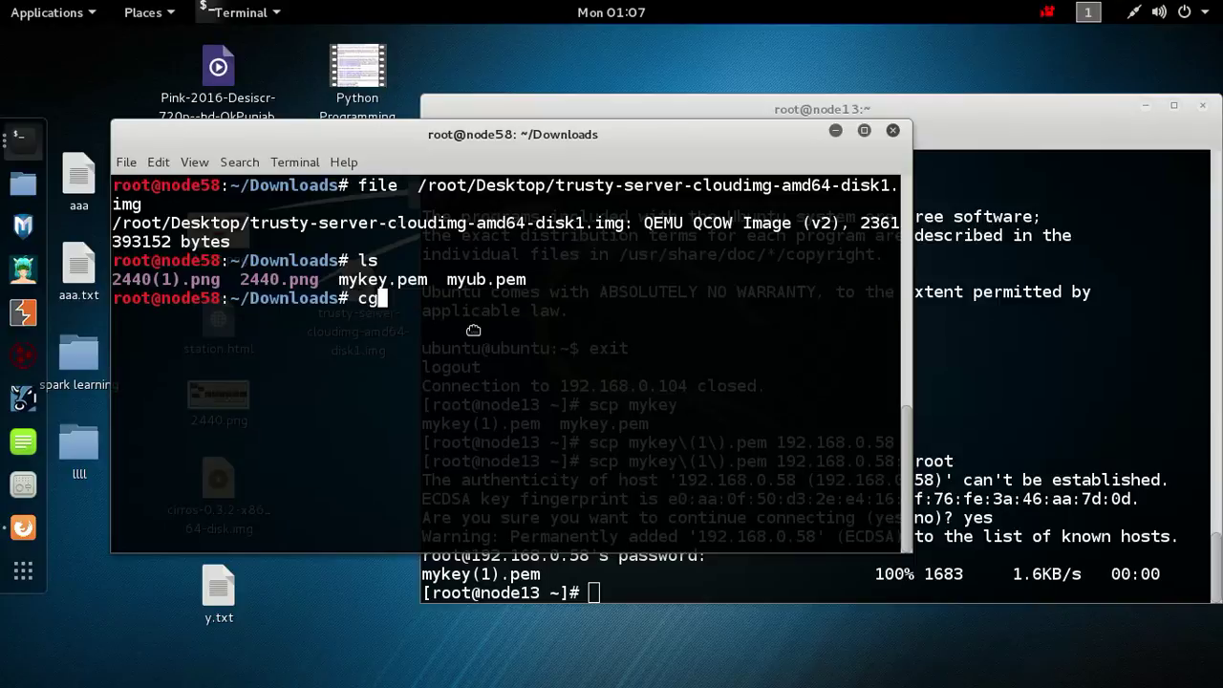
pyautogui.press('BackSpace')
pyautogui.write('hmod 400 my')
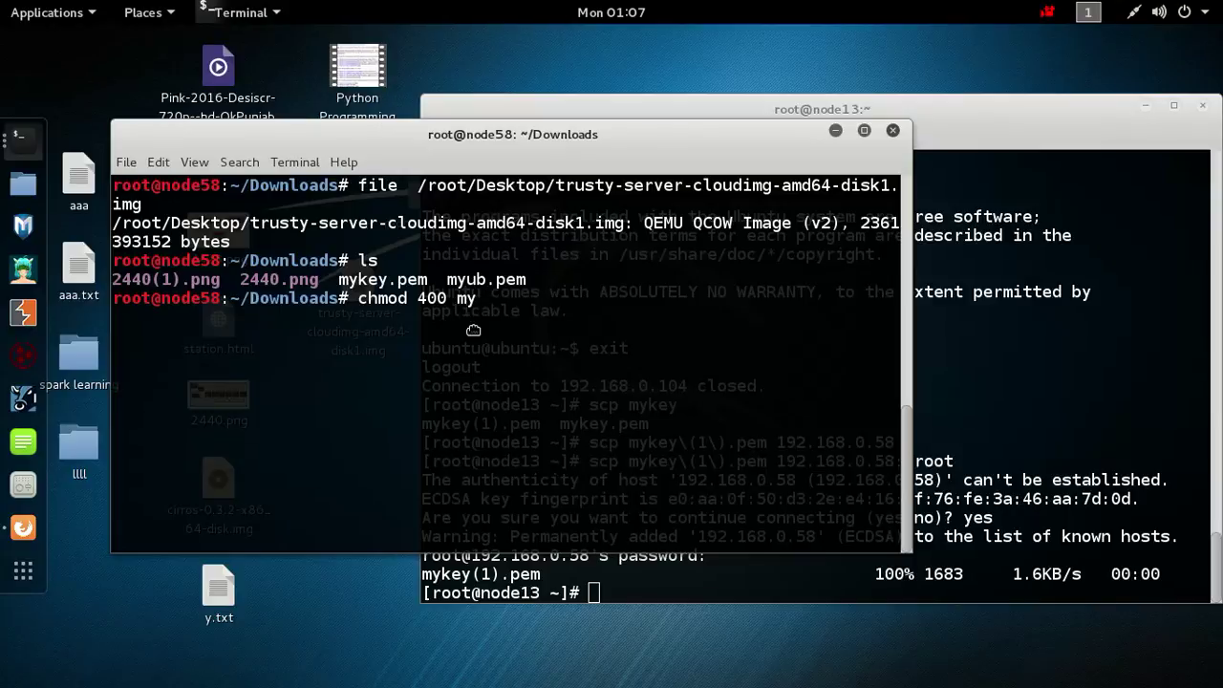
pyautogui.press('BackSpace')
pyautogui.press('BackSpace')
pyautogui.write('*.pem')
pyautogui.press('Return')
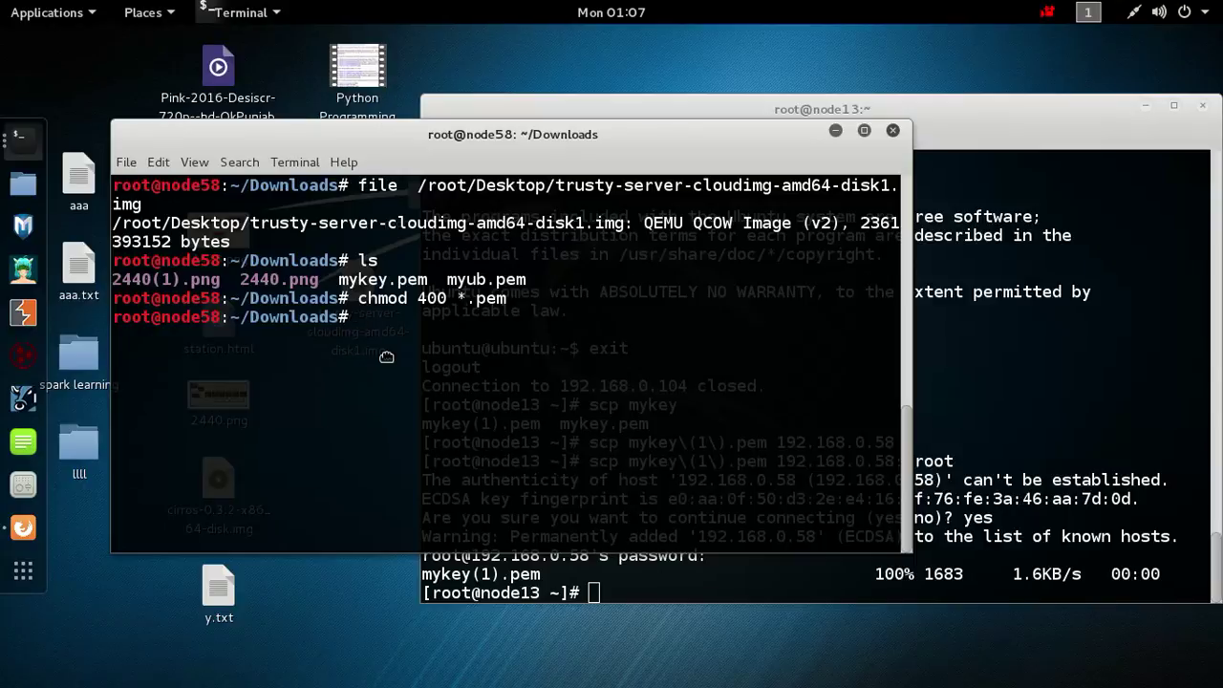
pyautogui.click(24, 527)
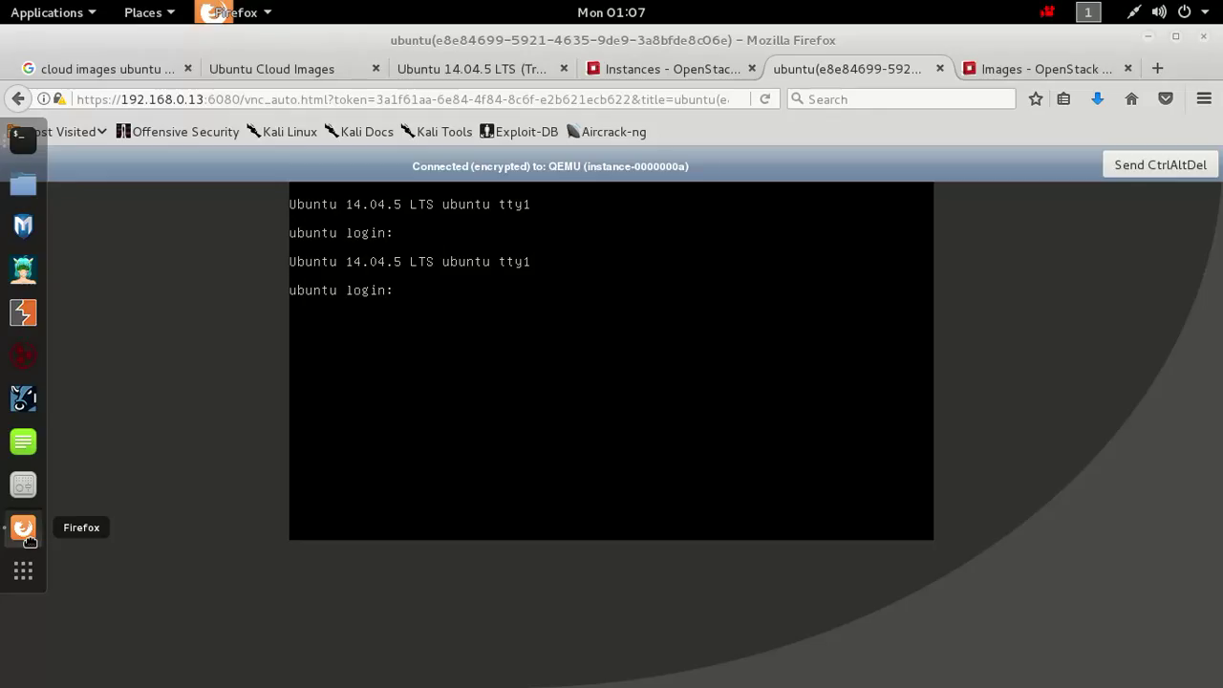
# Associate floating IP 192.168.0.104 with the ubuntu instance, then minimize Firefox.
pyautogui.click(626, 73)
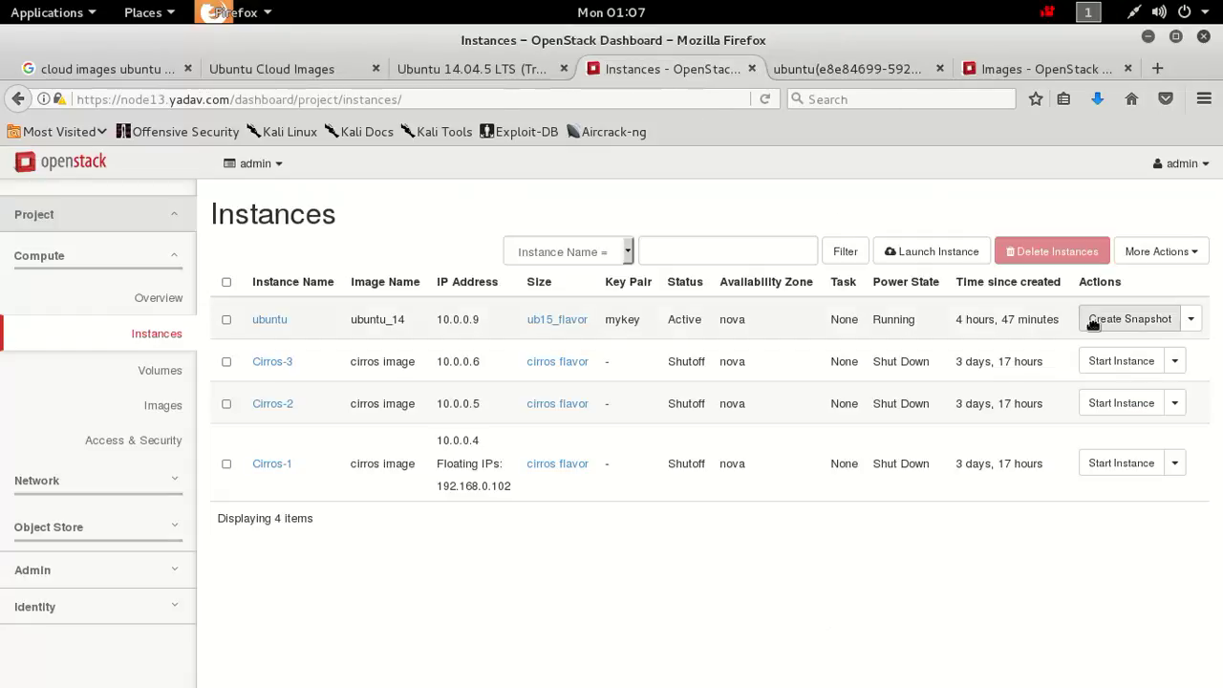
pyautogui.click(1187, 319)
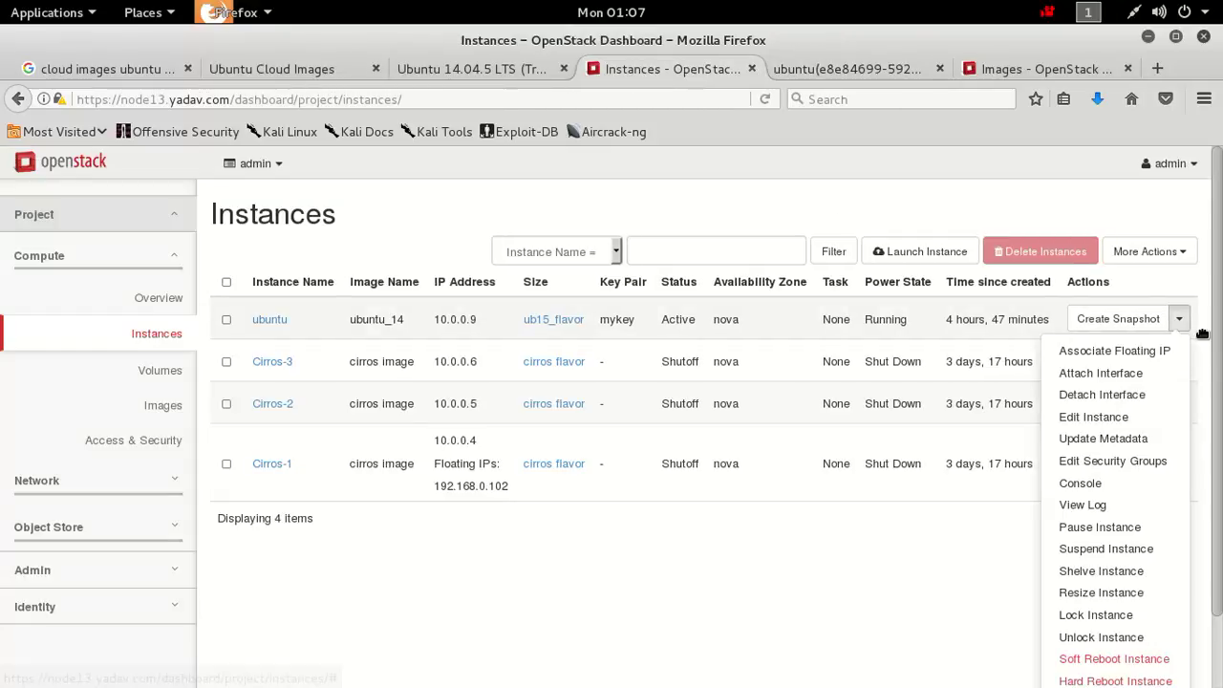
pyautogui.click(1143, 354)
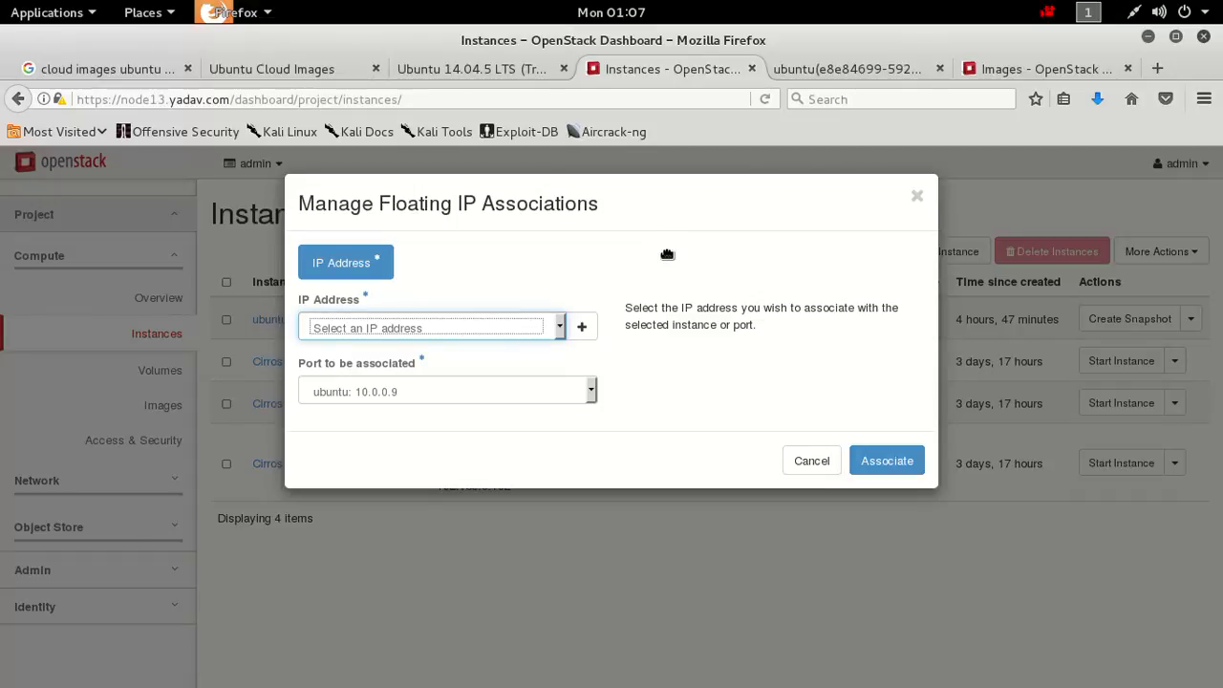
pyautogui.click(524, 337)
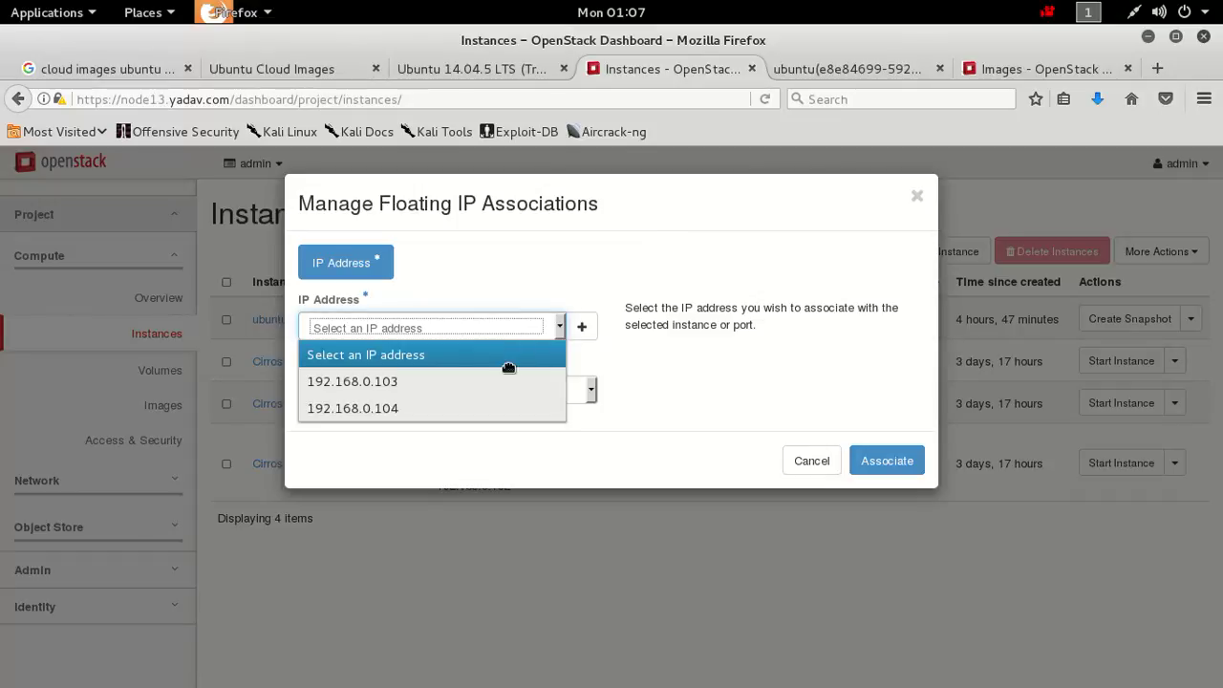
pyautogui.click(475, 410)
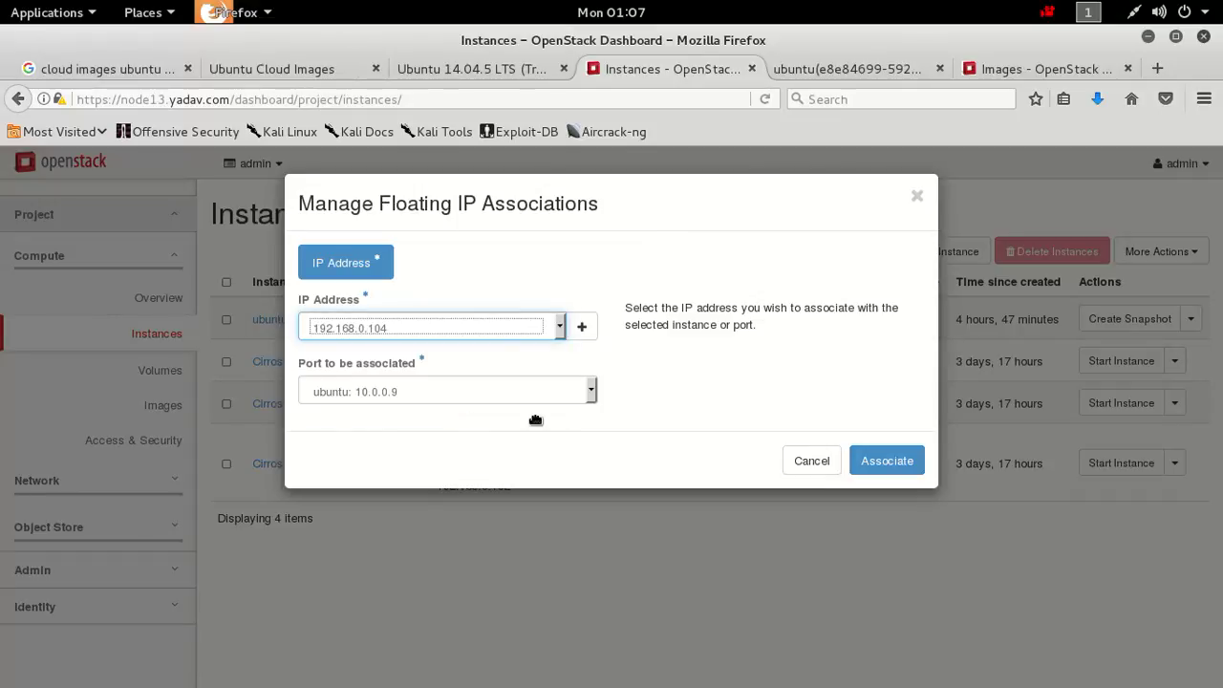
pyautogui.click(884, 466)
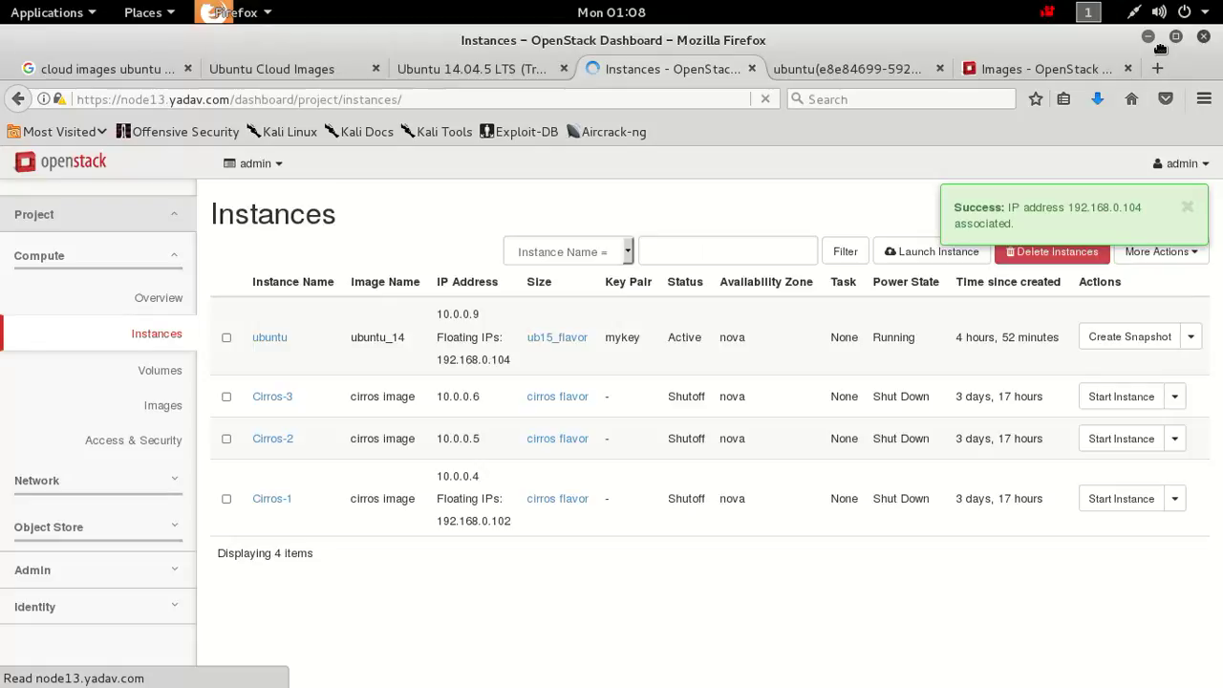
pyautogui.click(1156, 43)
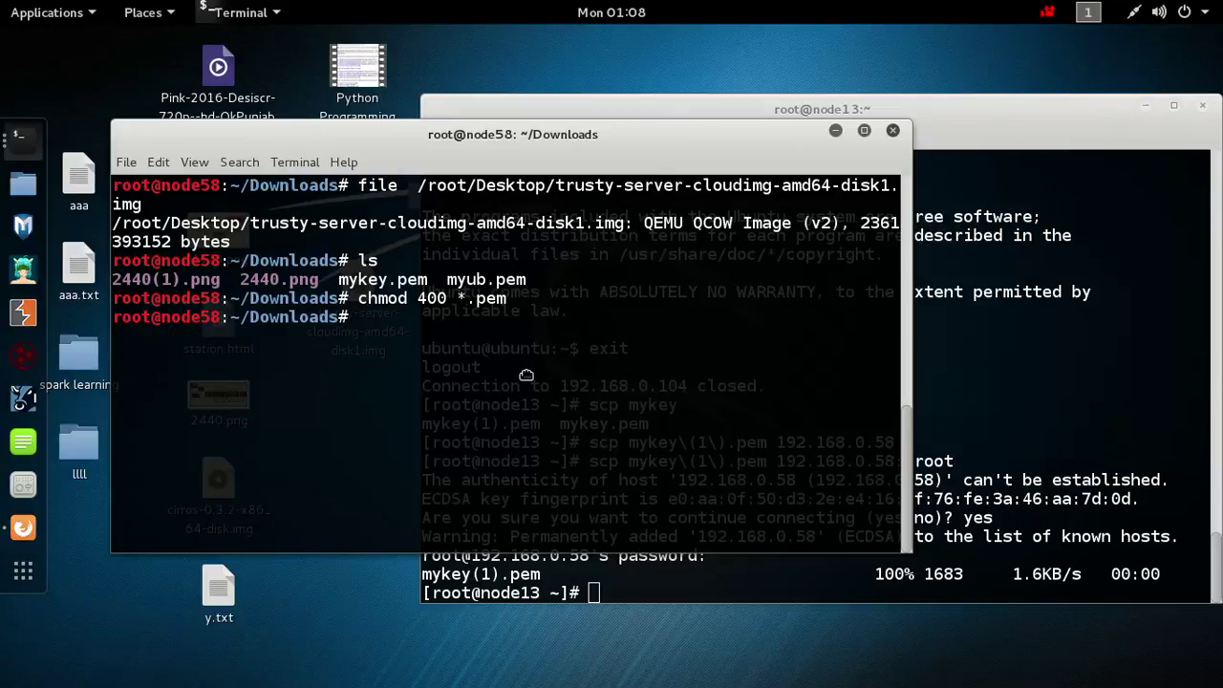
pyautogui.write('ssh -i mykey.pem')
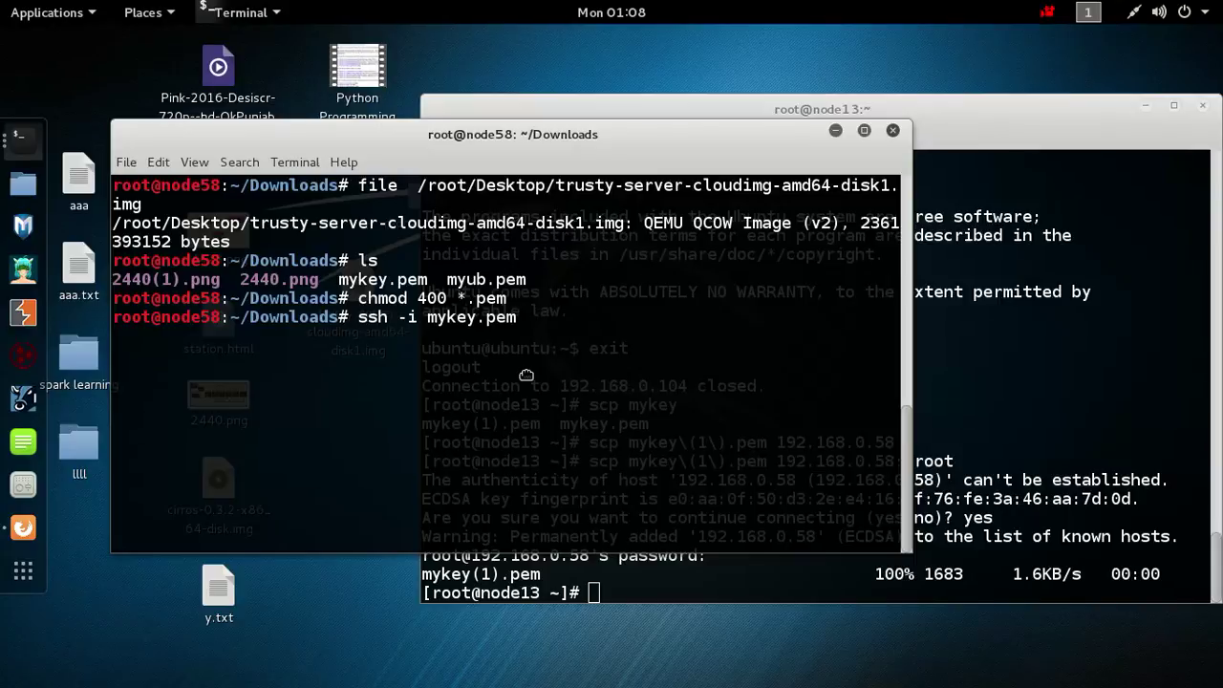
pyautogui.write('ubuntu@')
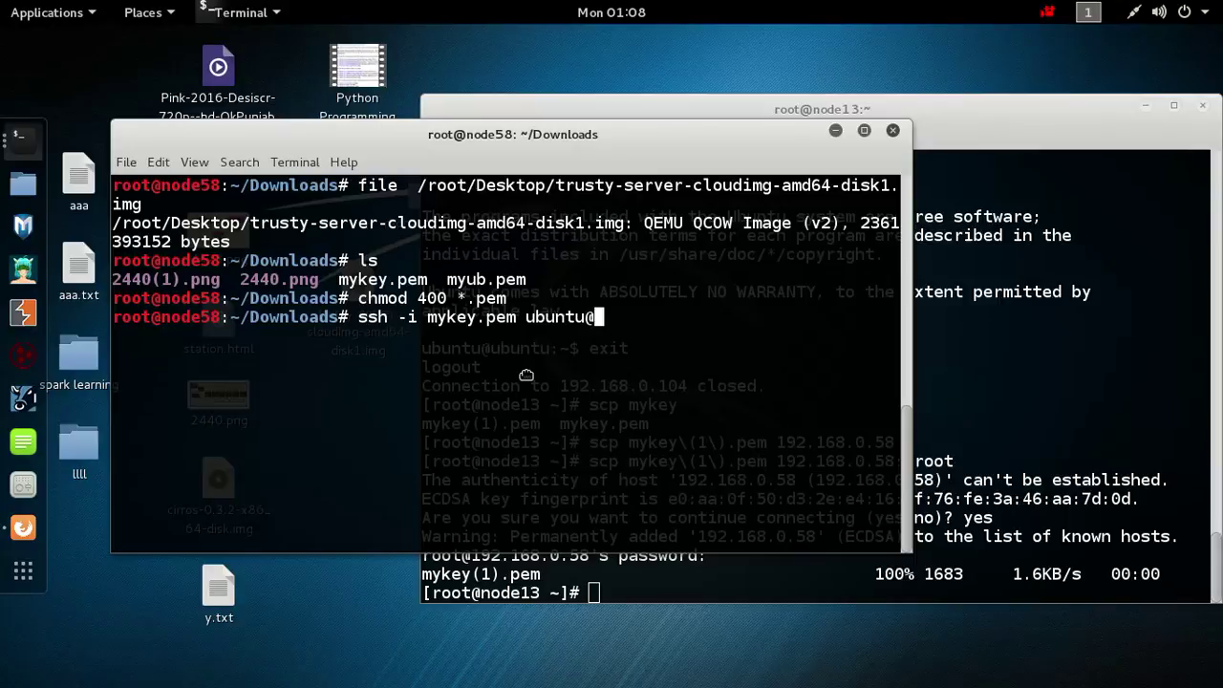
pyautogui.write('192.168.0.1')
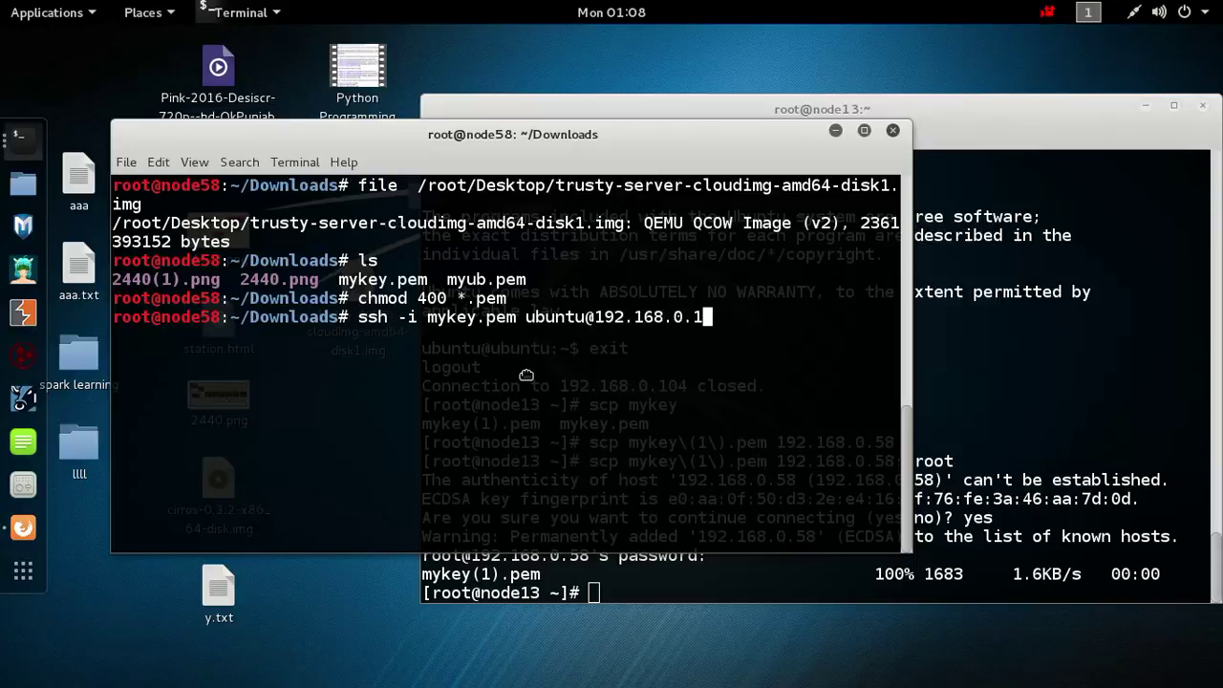
pyautogui.write('04')
pyautogui.press('Return')
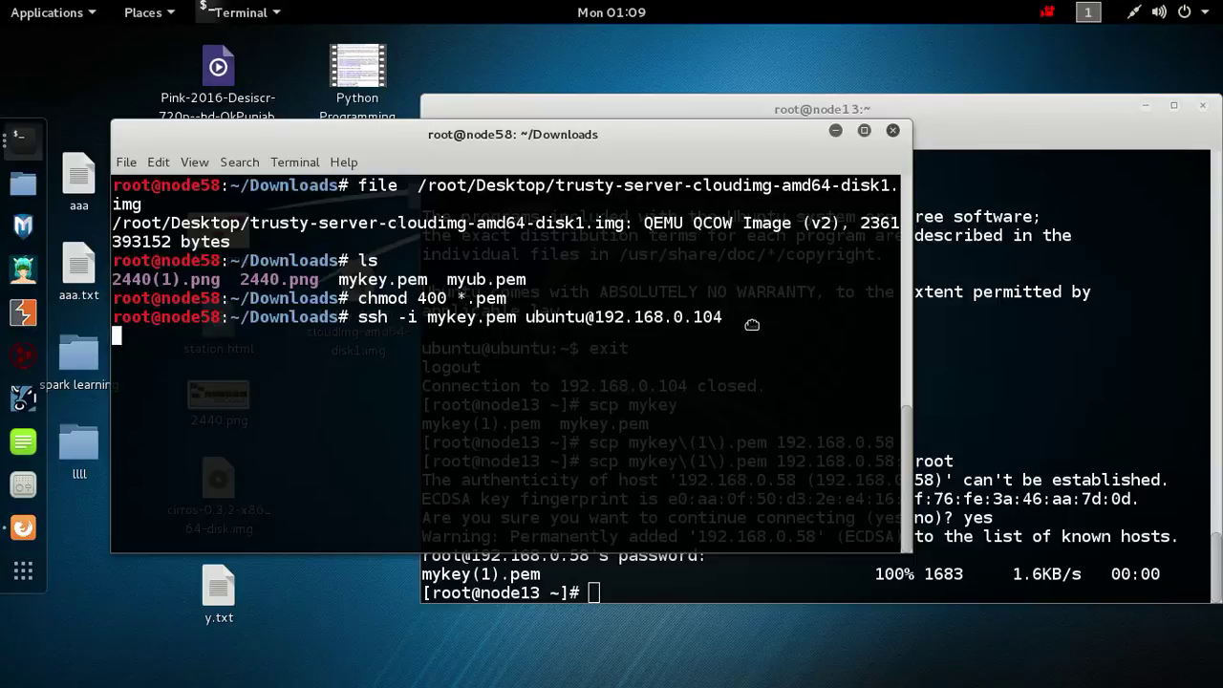
pyautogui.moveTo(753, 325); pyautogui.dragTo(115, 258)
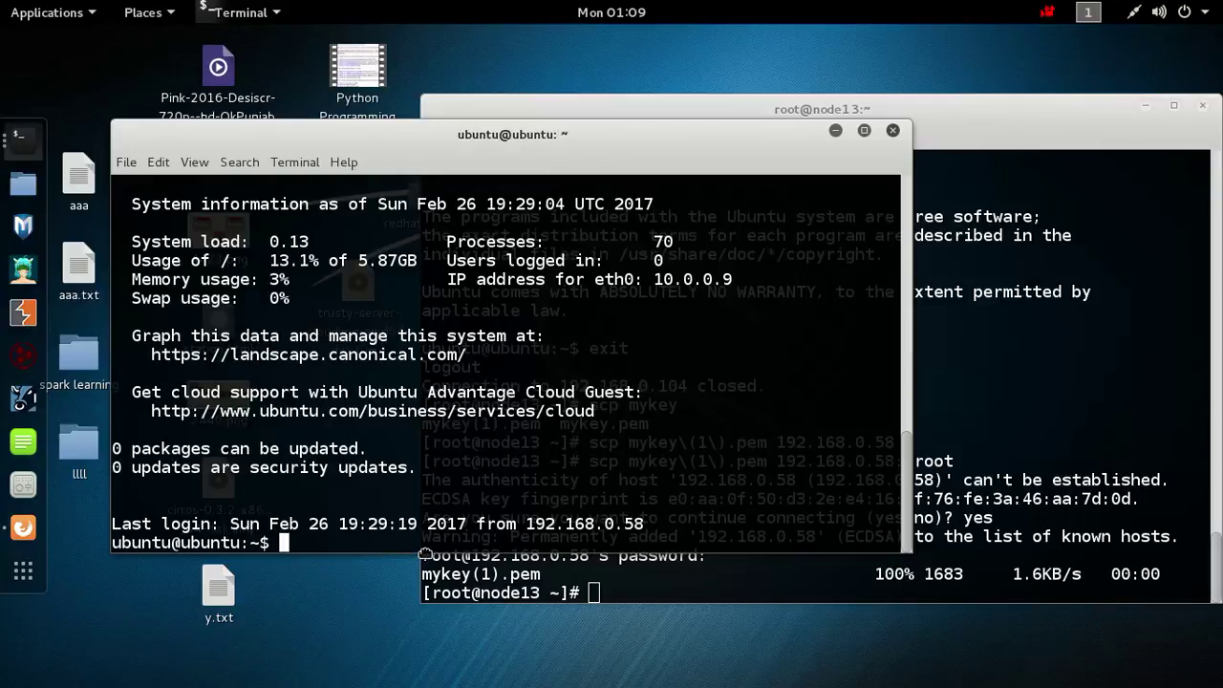
# Become root with sudo su - and confirm with ifconfig that eth0 is 10.0.0.9.
pyautogui.write('sudo su')
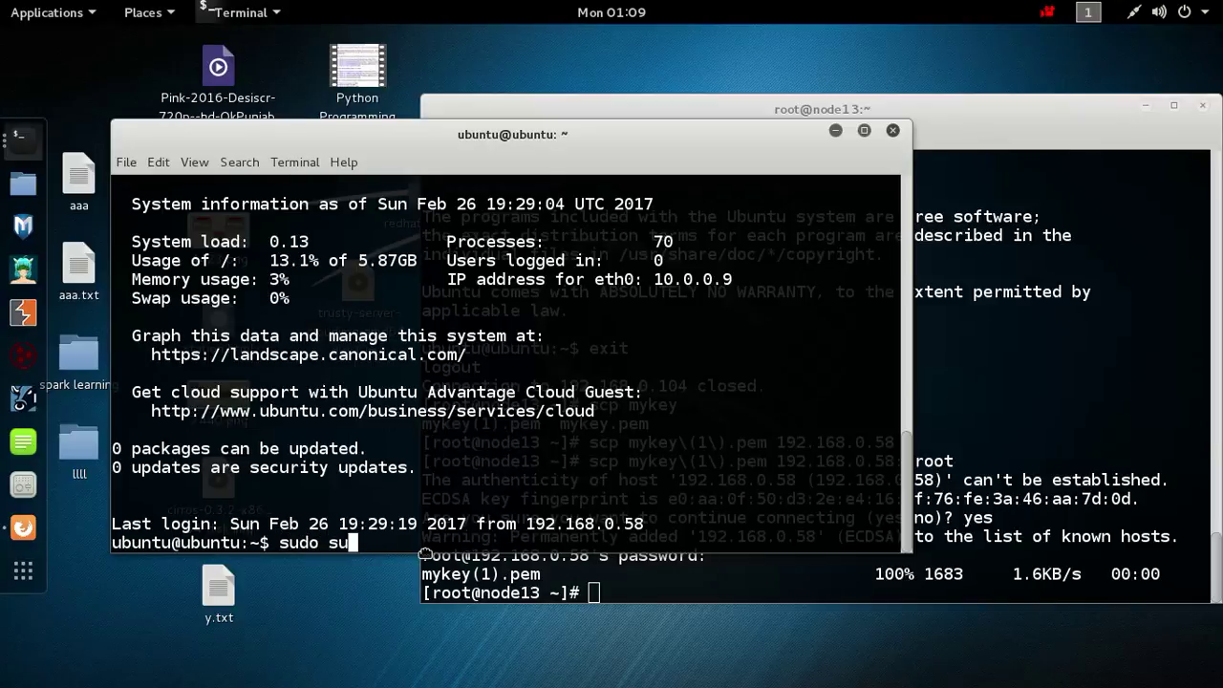
pyautogui.write(' -')
pyautogui.press('Return')
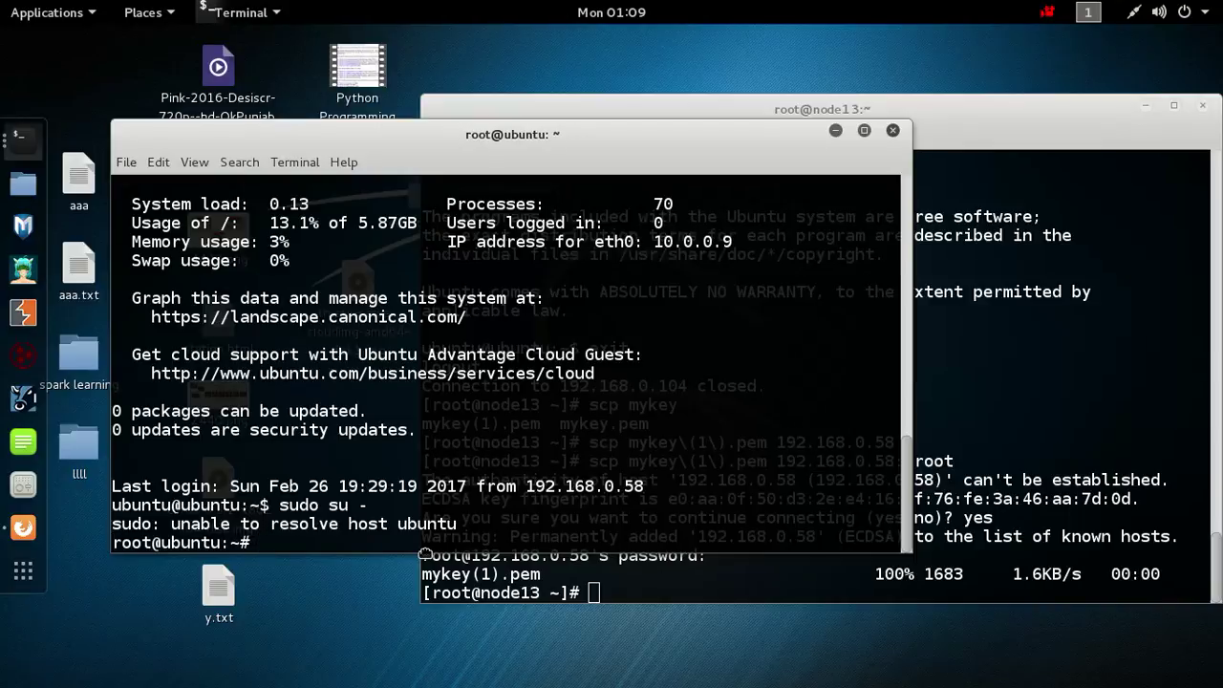
pyautogui.write('ifconfig')
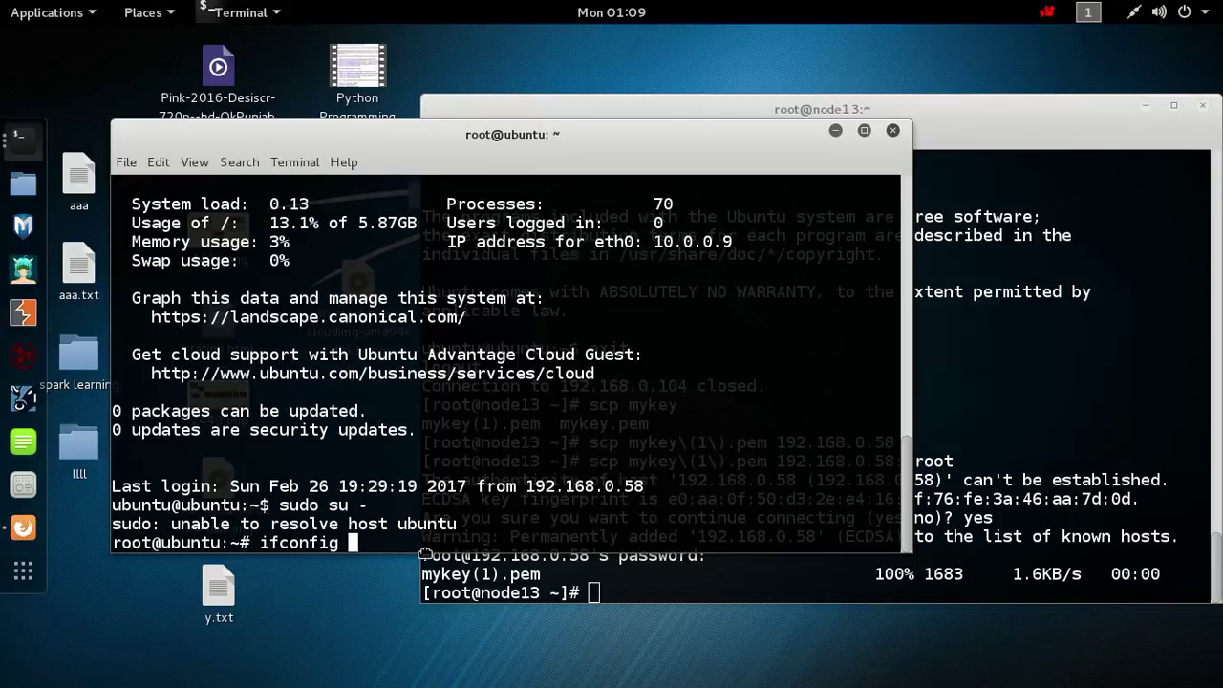
pyautogui.press('Return')
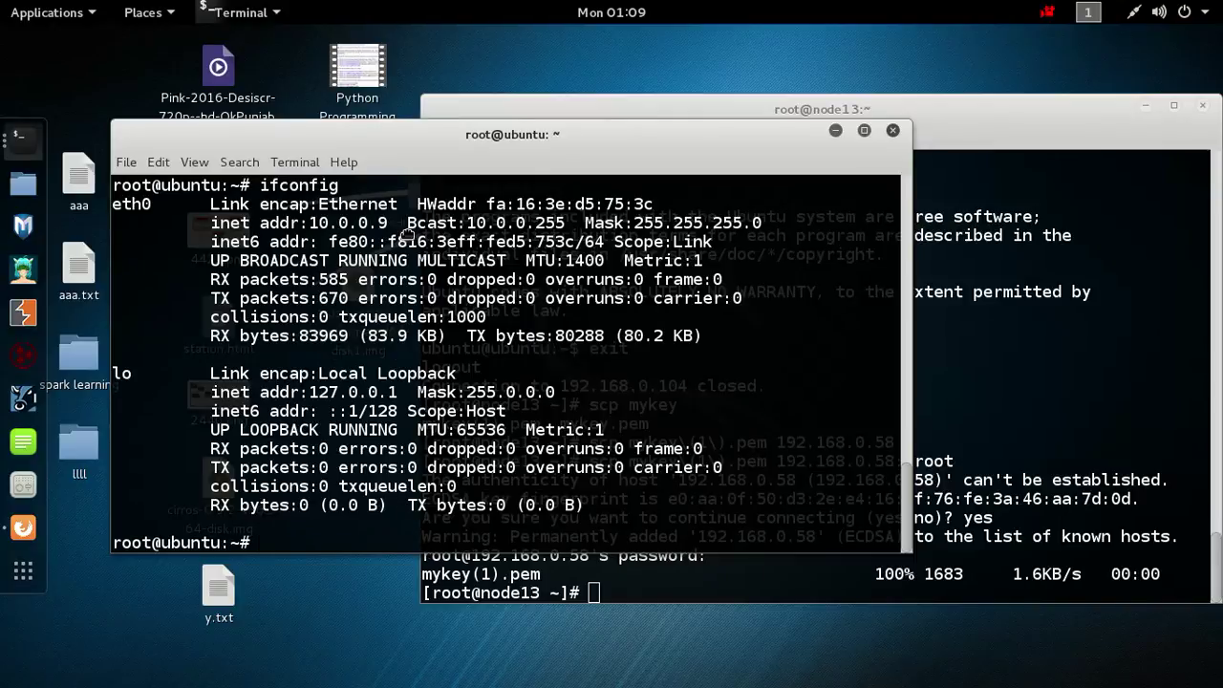
pyautogui.moveTo(337, 204); pyautogui.dragTo(334, 222)
pyautogui.doubleClick(316, 223)
pyautogui.click(298, 225)
# Ping 8.8.8.8 and stop it, showing 62 sent, 22 received, 64% loss.
pyautogui.write('ping 8.8.8.8')
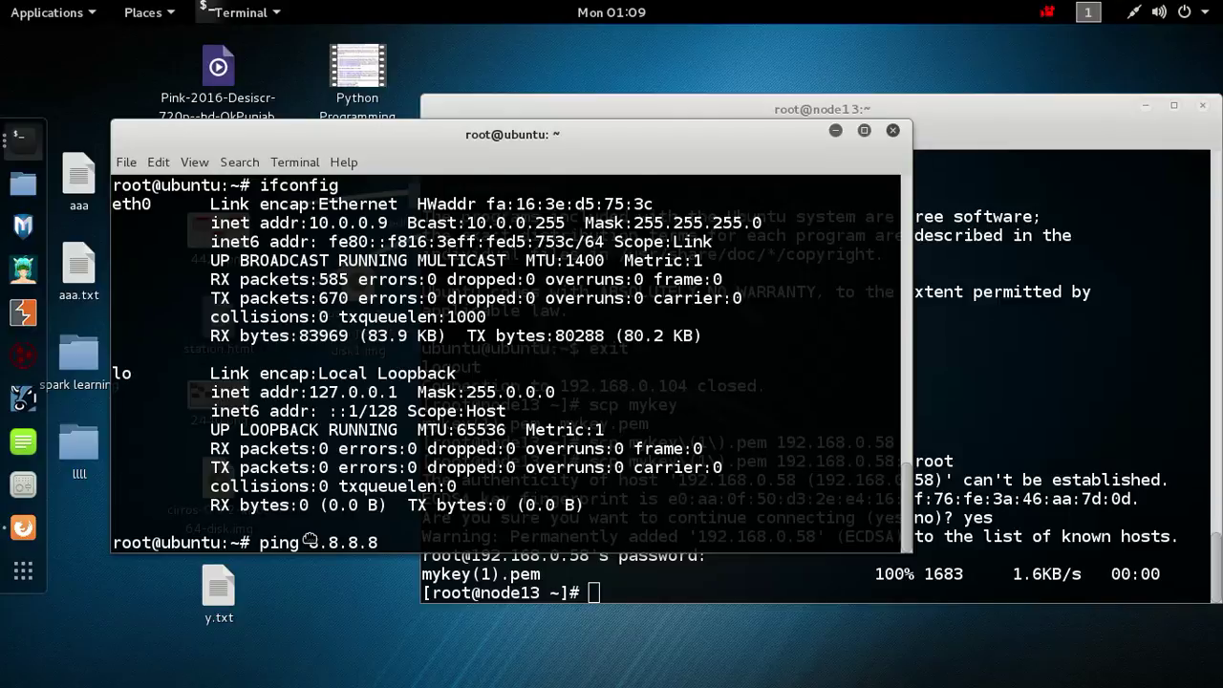
pyautogui.press('Return')
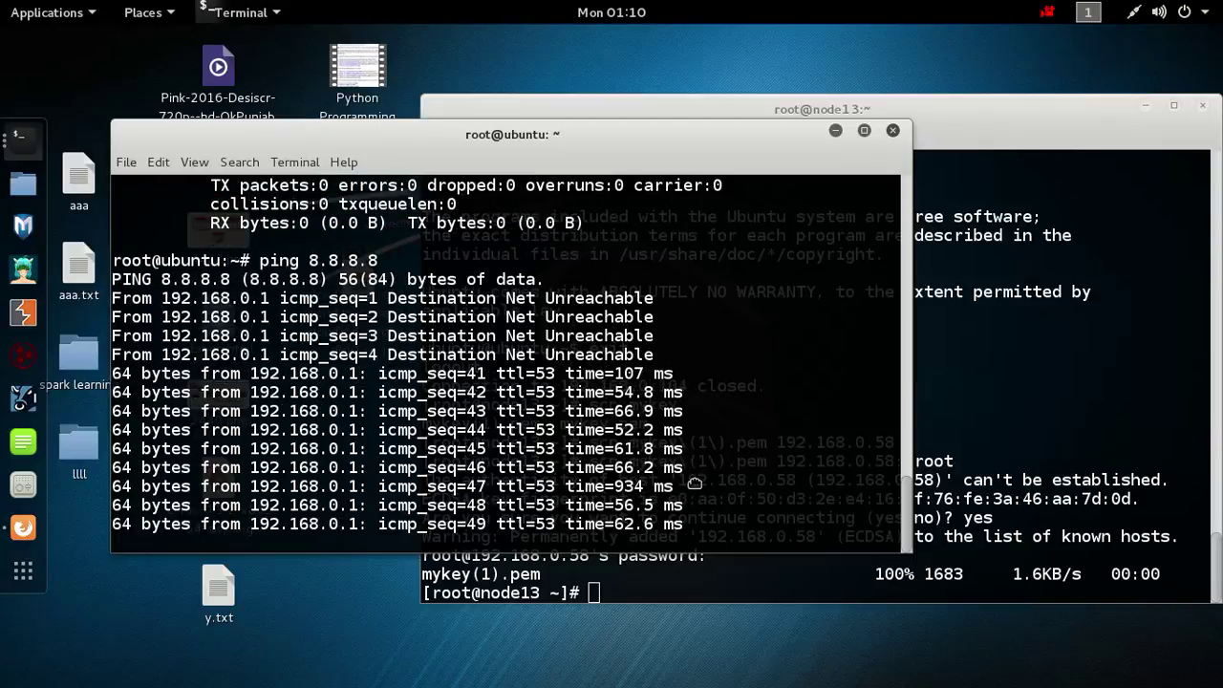
pyautogui.moveTo(692, 477); pyautogui.dragTo(251, 392)
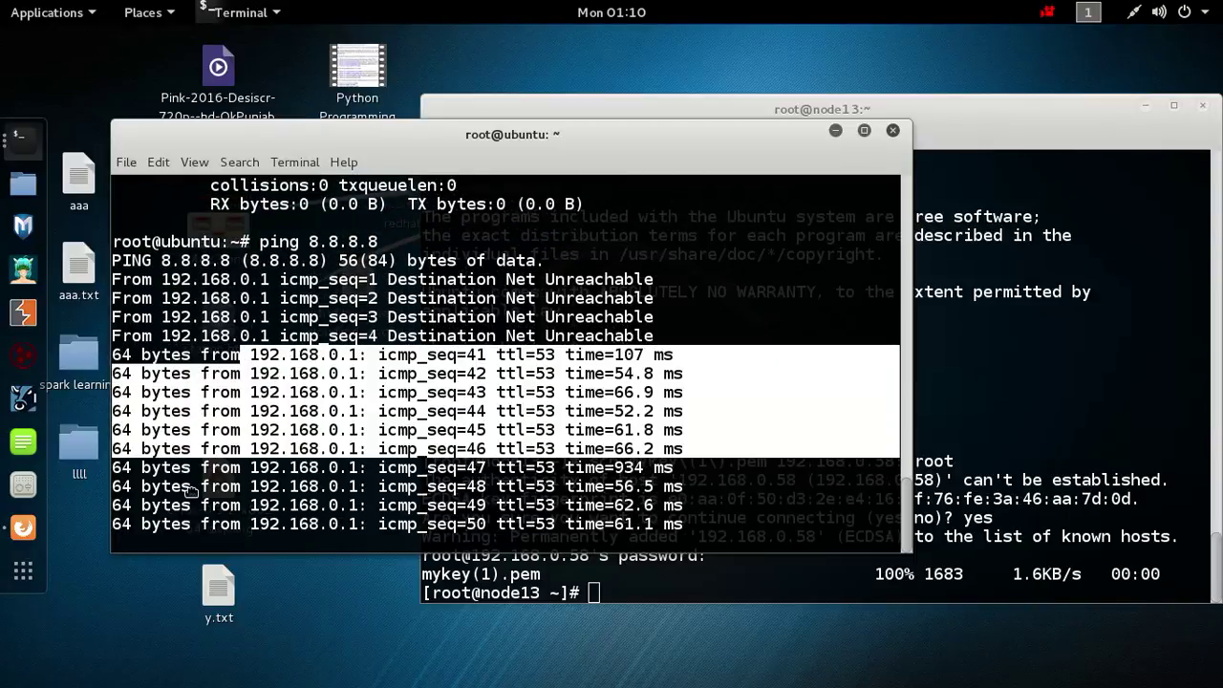
pyautogui.moveTo(200, 523); pyautogui.dragTo(485, 507)
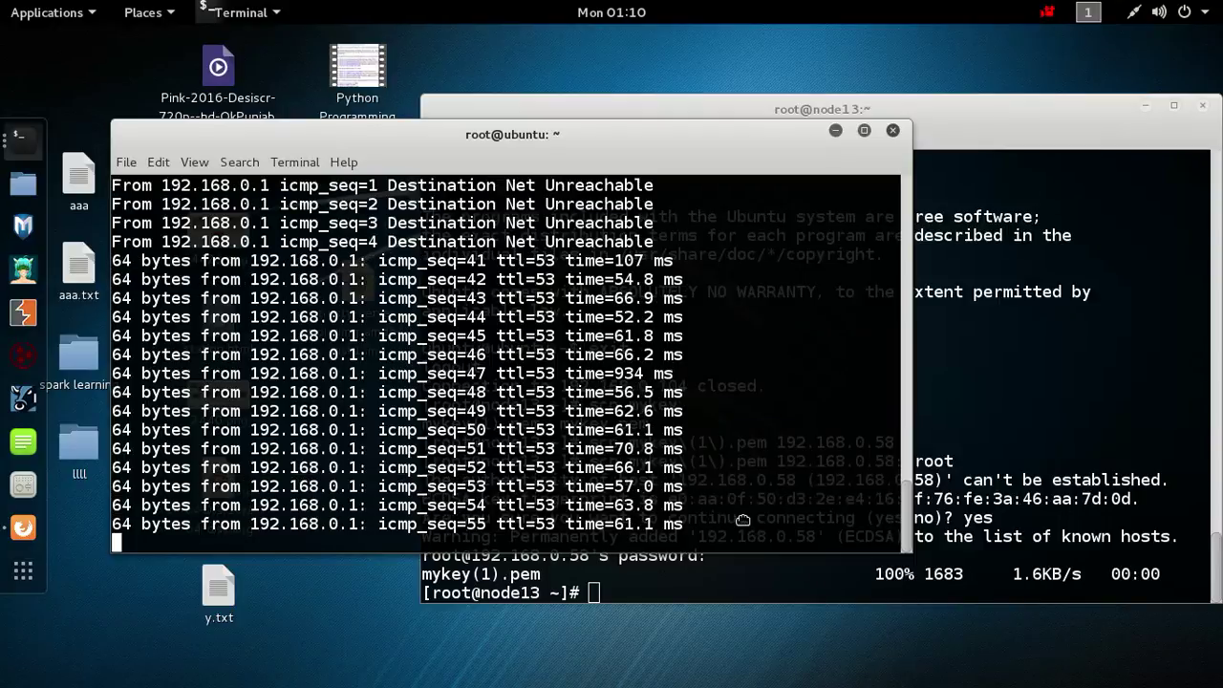
pyautogui.moveTo(736, 521); pyautogui.dragTo(519, 457)
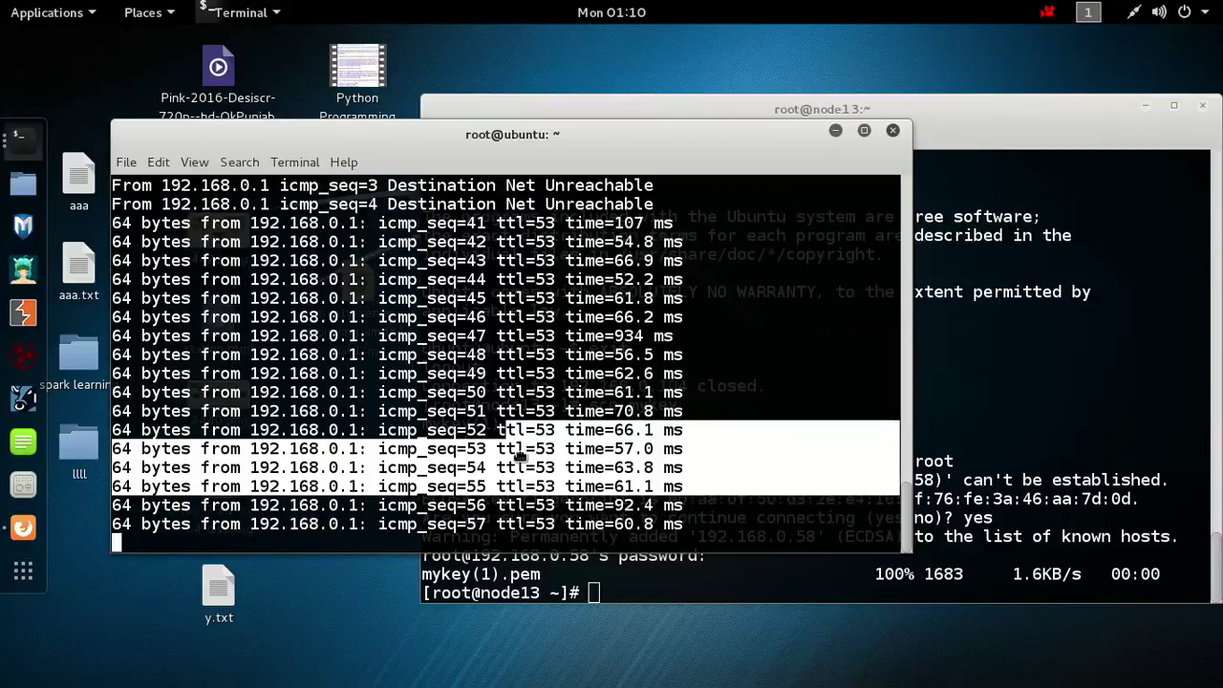
pyautogui.write('c')
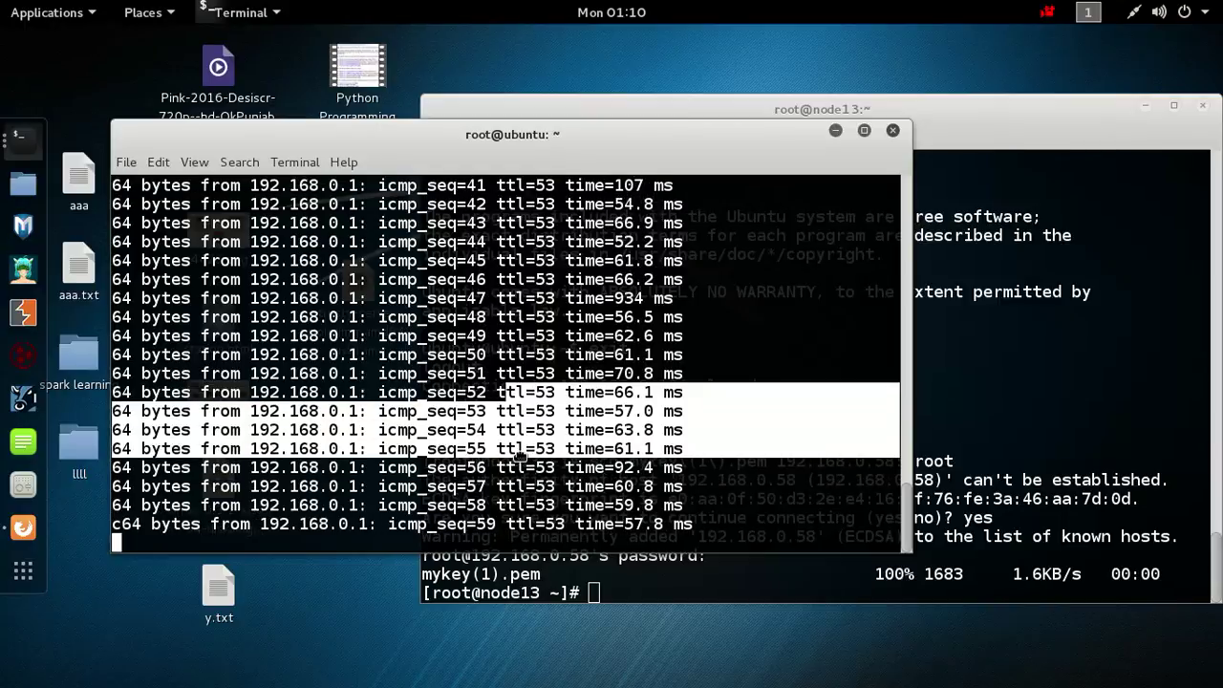
pyautogui.press('Return')
pyautogui.press('Return')
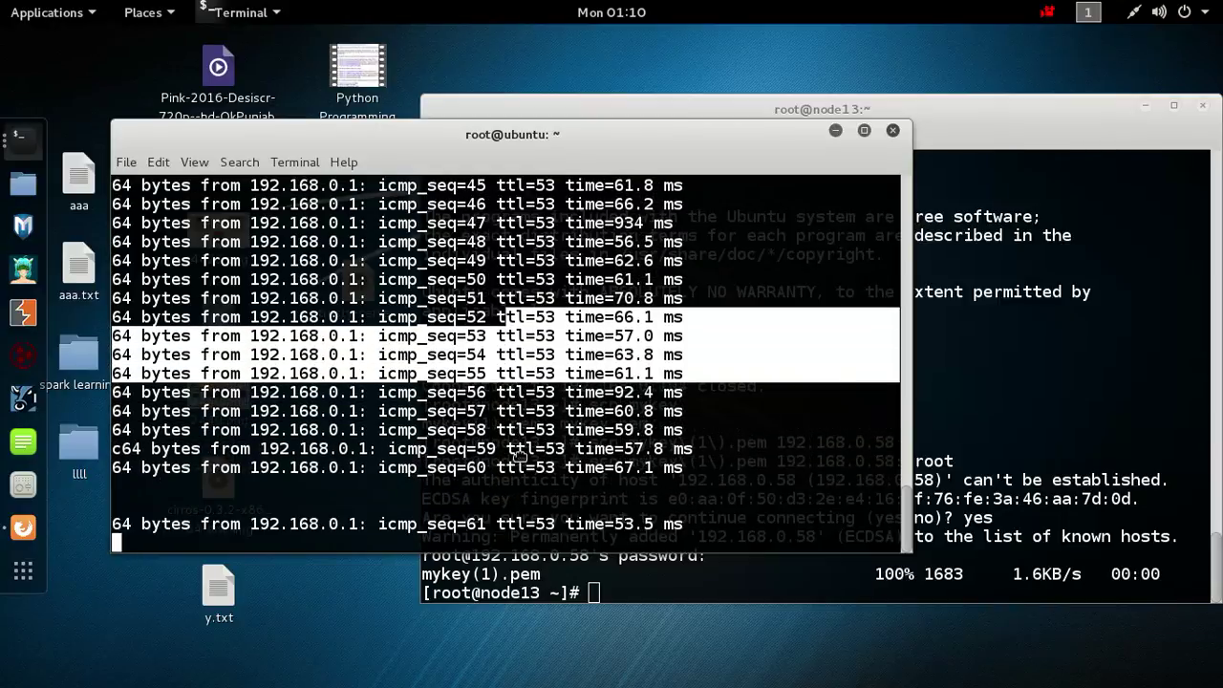
pyautogui.hotkey('ctrl', 'c')
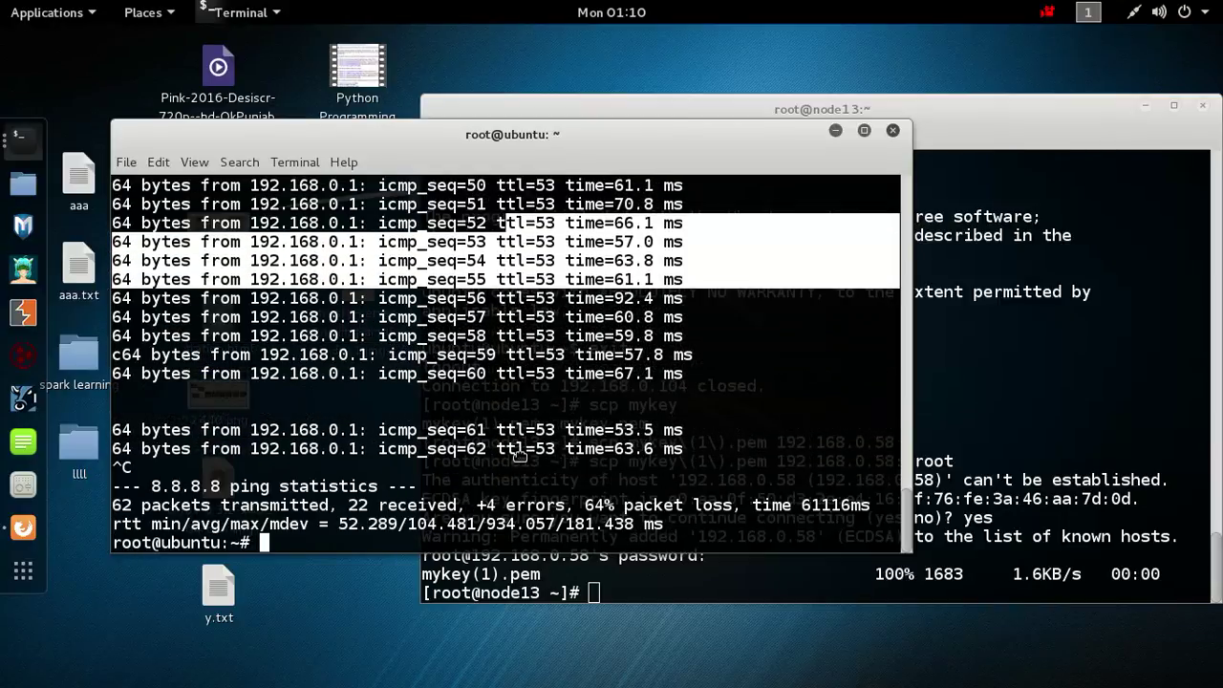
# Ping google.com, which fails as an unknown host.
pyautogui.write('ping 8.8.8.8')
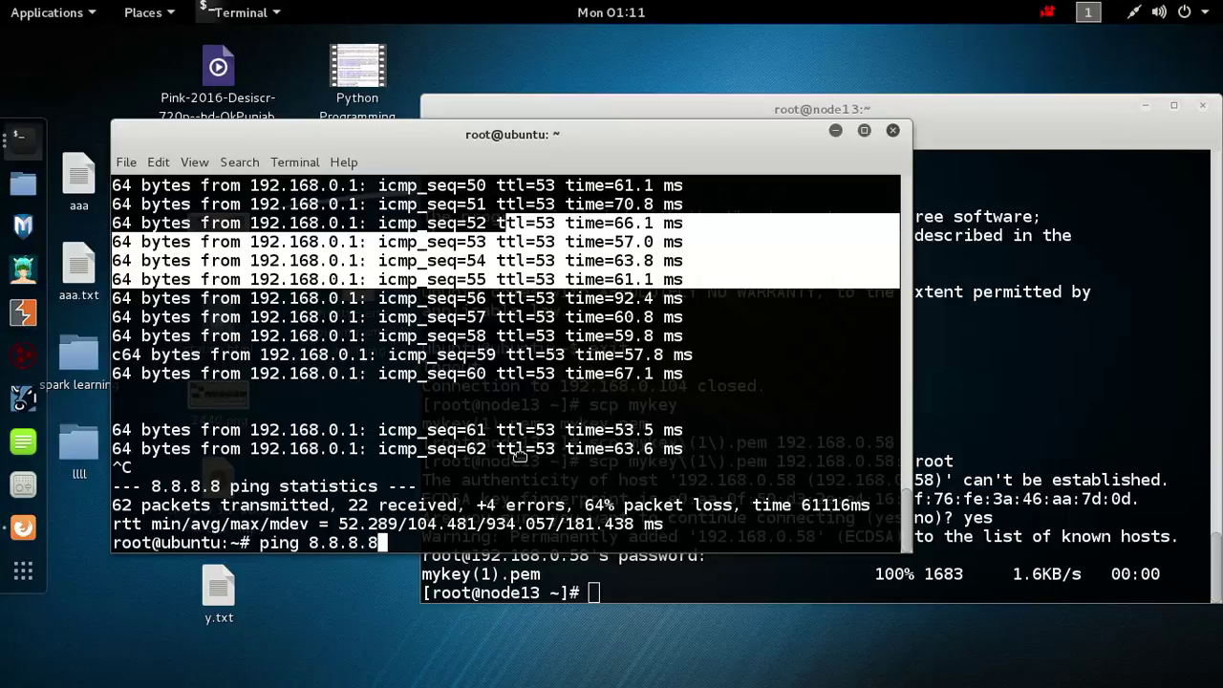
pyautogui.press('BackSpace')
pyautogui.press('BackSpace')
pyautogui.press('BackSpace')
pyautogui.press('BackSpace')
pyautogui.press('BackSpace')
pyautogui.press('BackSpace')
pyautogui.press('BackSpace')
pyautogui.write('g')
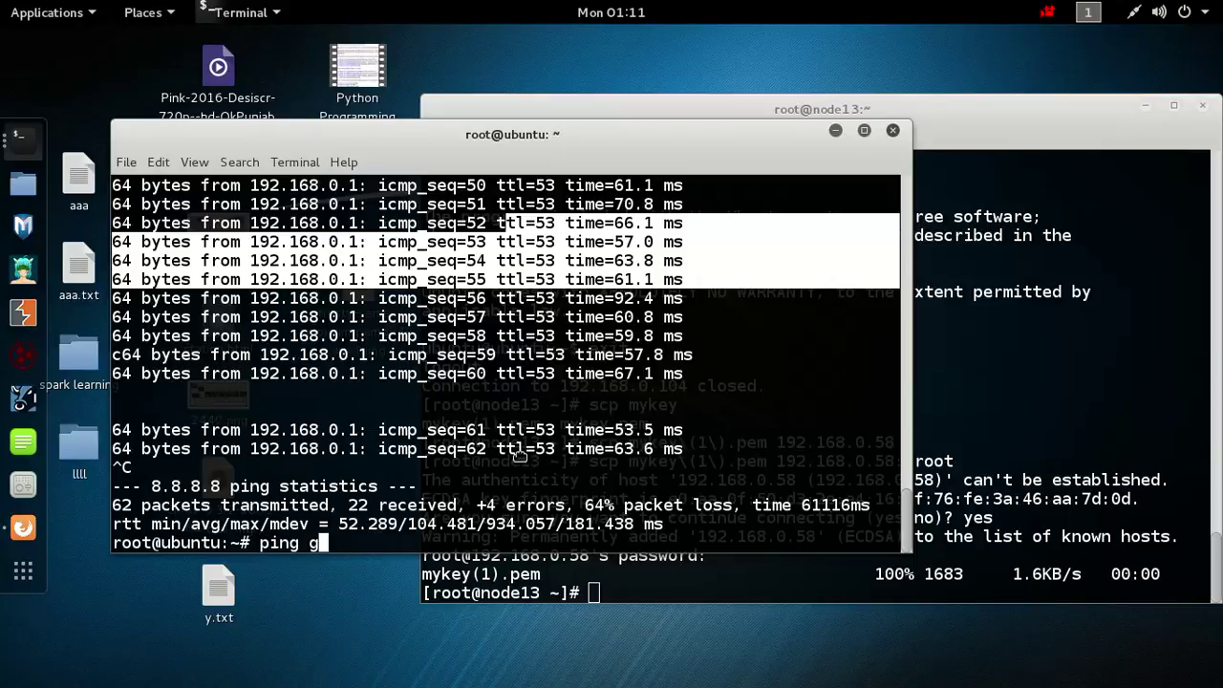
pyautogui.write('oogle.c')
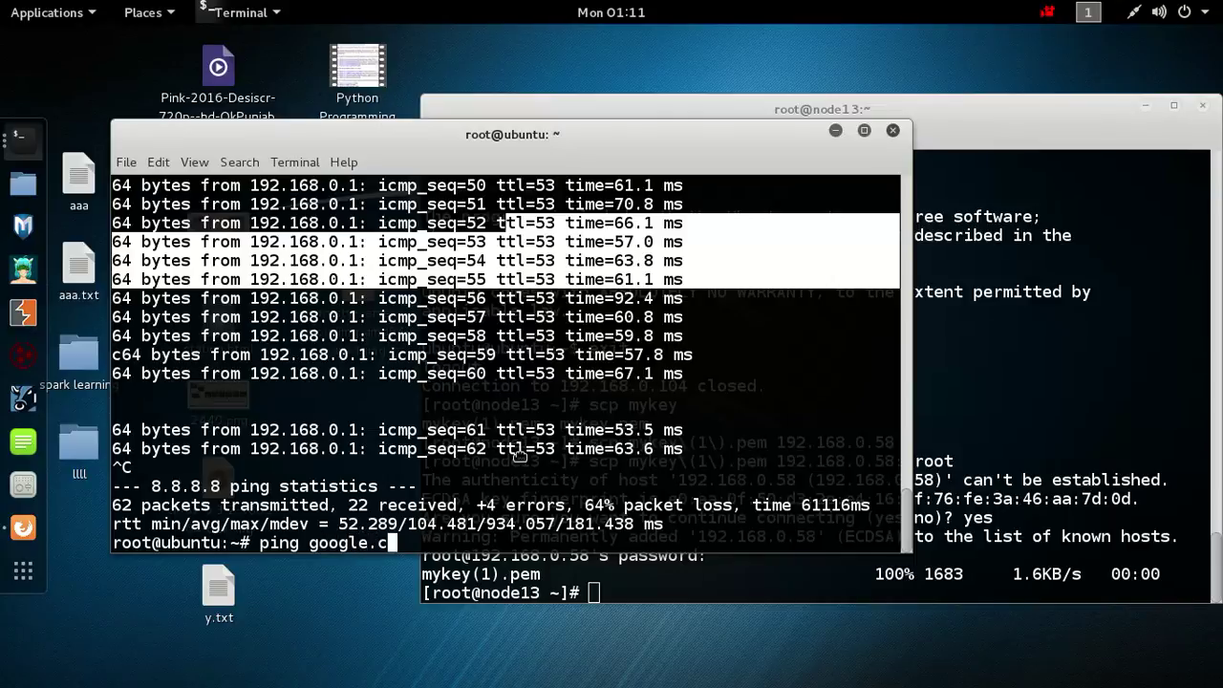
pyautogui.write('om')
pyautogui.press('Return')
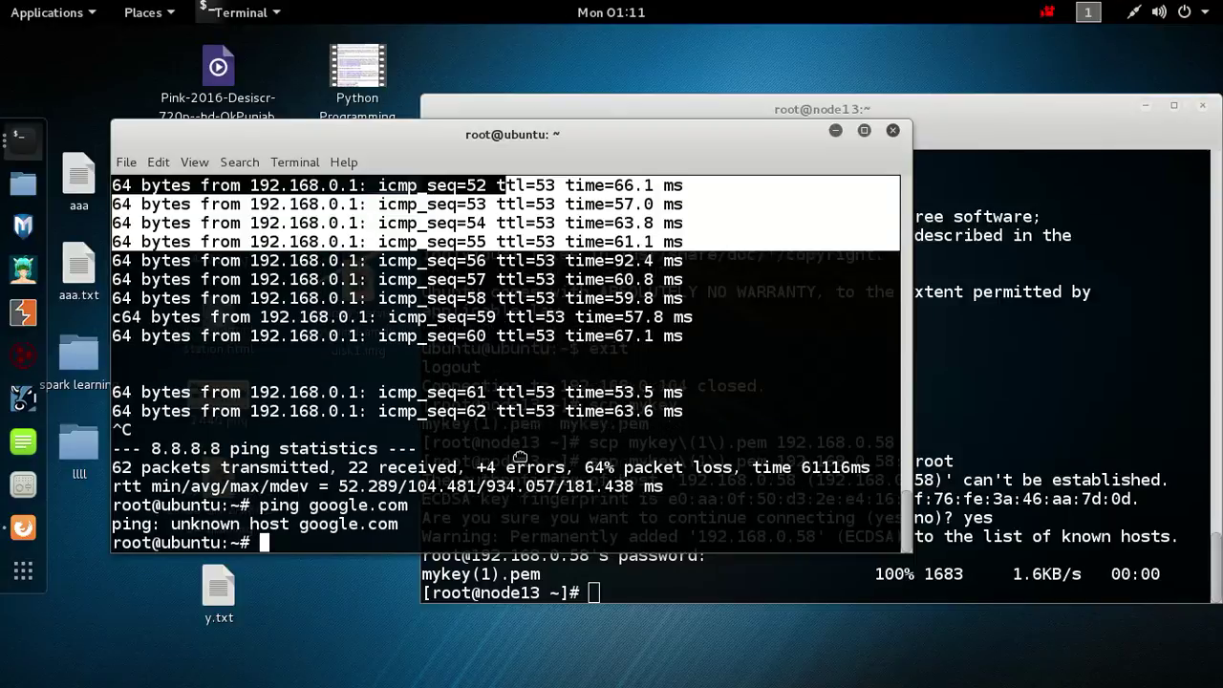
# Open /etc/resolv.conf in vi, after backing out of a mistyped file name.
pyautogui.write('vi /etc/r')
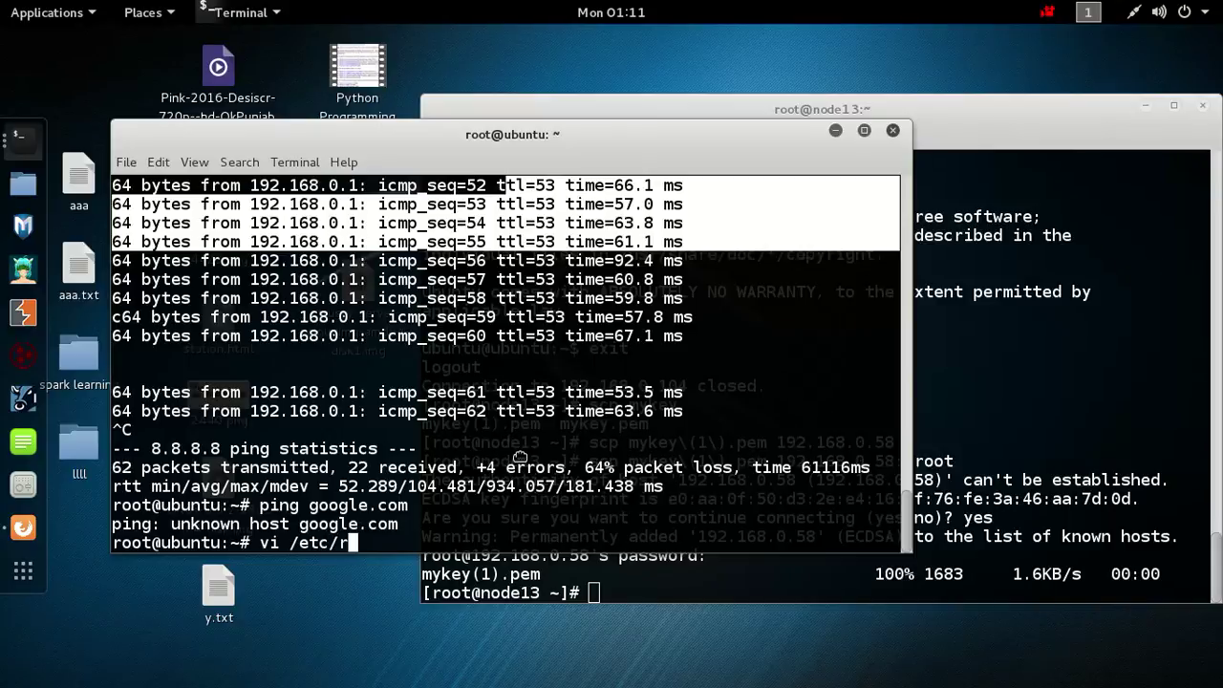
pyautogui.write('esolv')
pyautogui.press('Return')
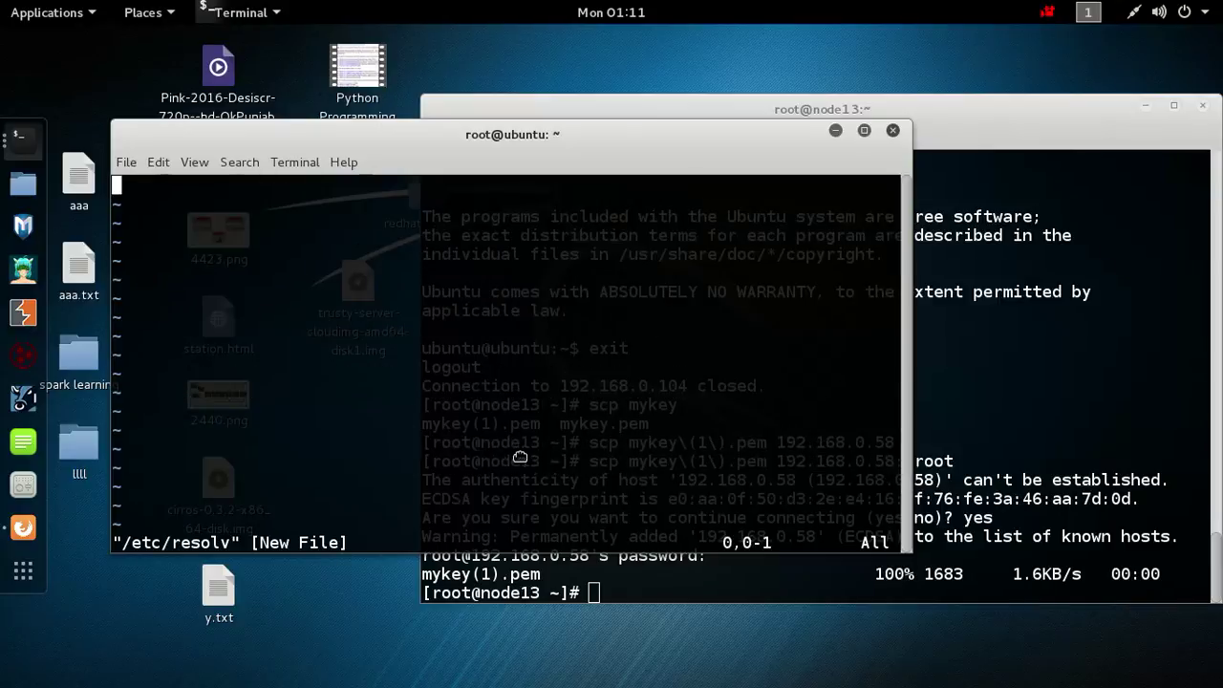
pyautogui.write(':q!')
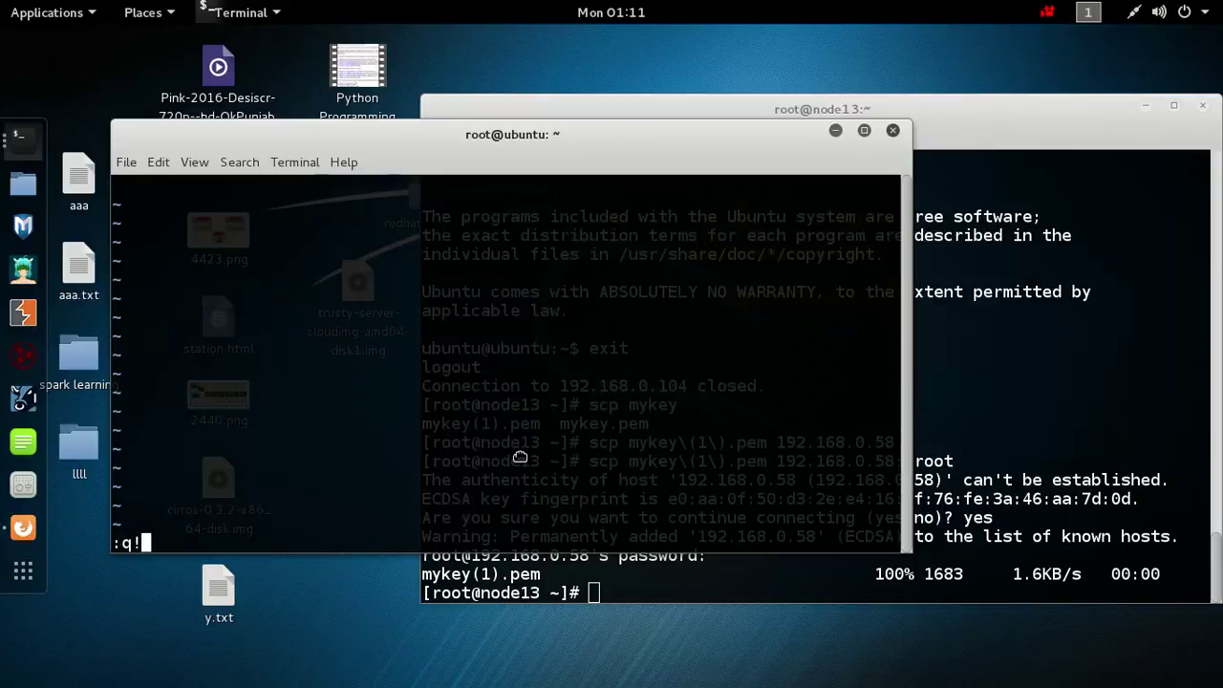
pyautogui.press('Return')
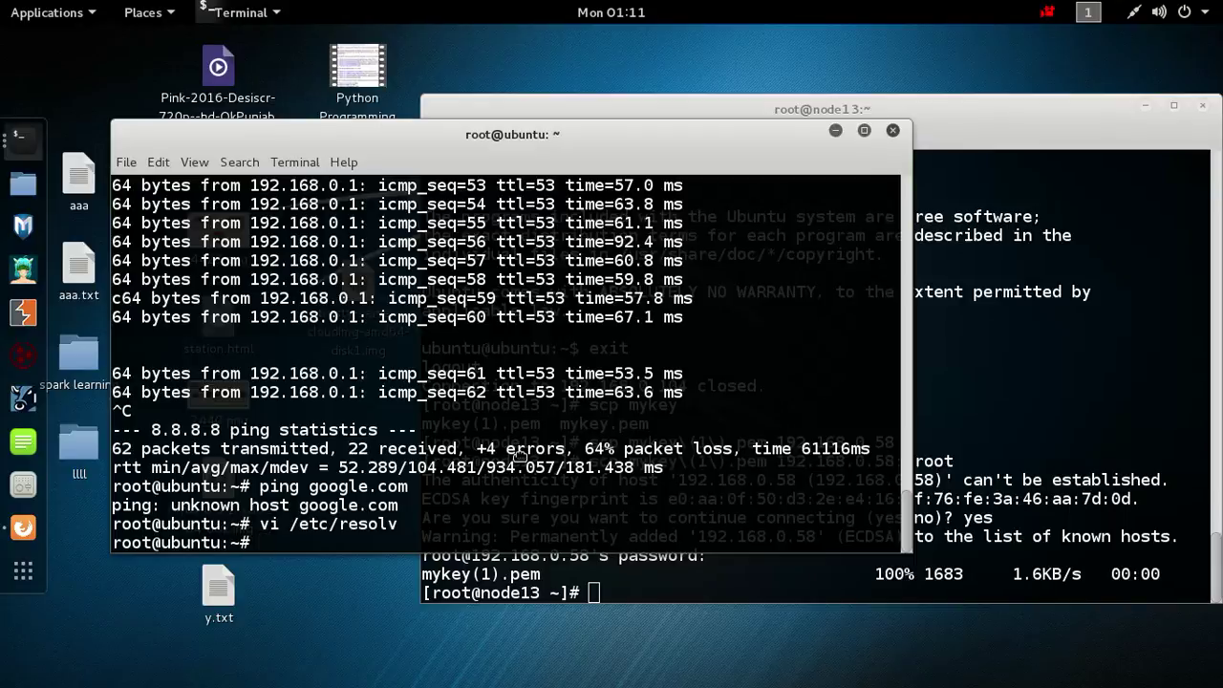
pyautogui.press('Up')
pyautogui.write('.')
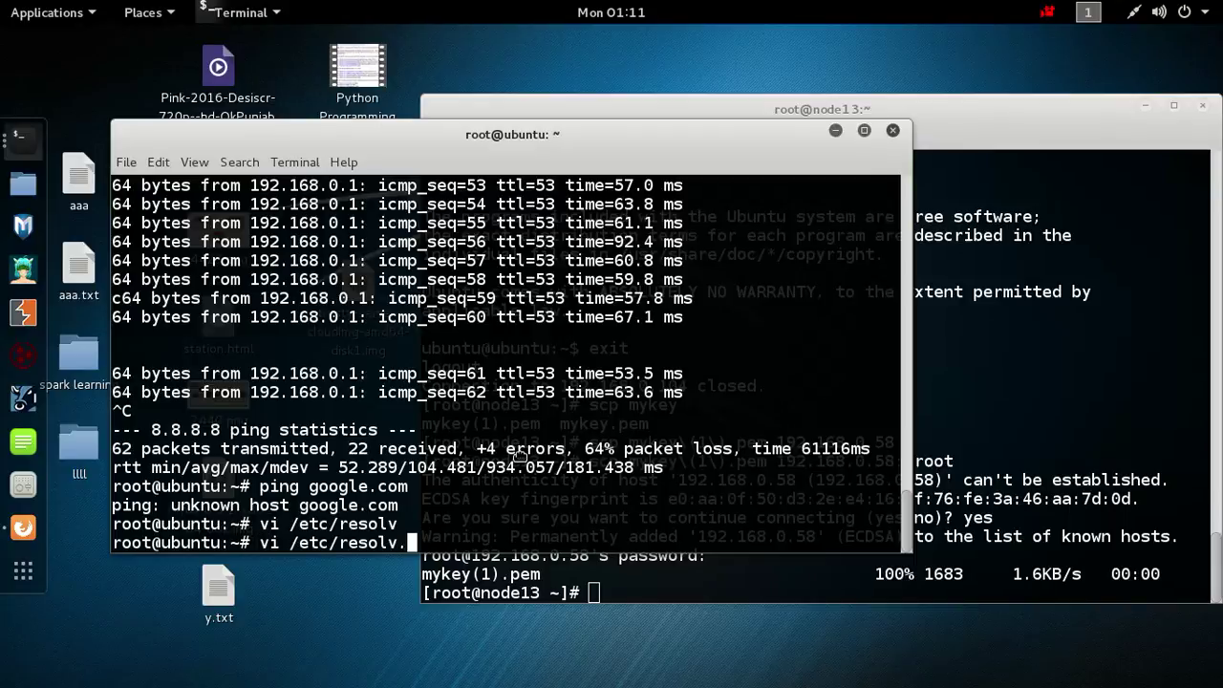
pyautogui.write('conf')
pyautogui.press('Return')
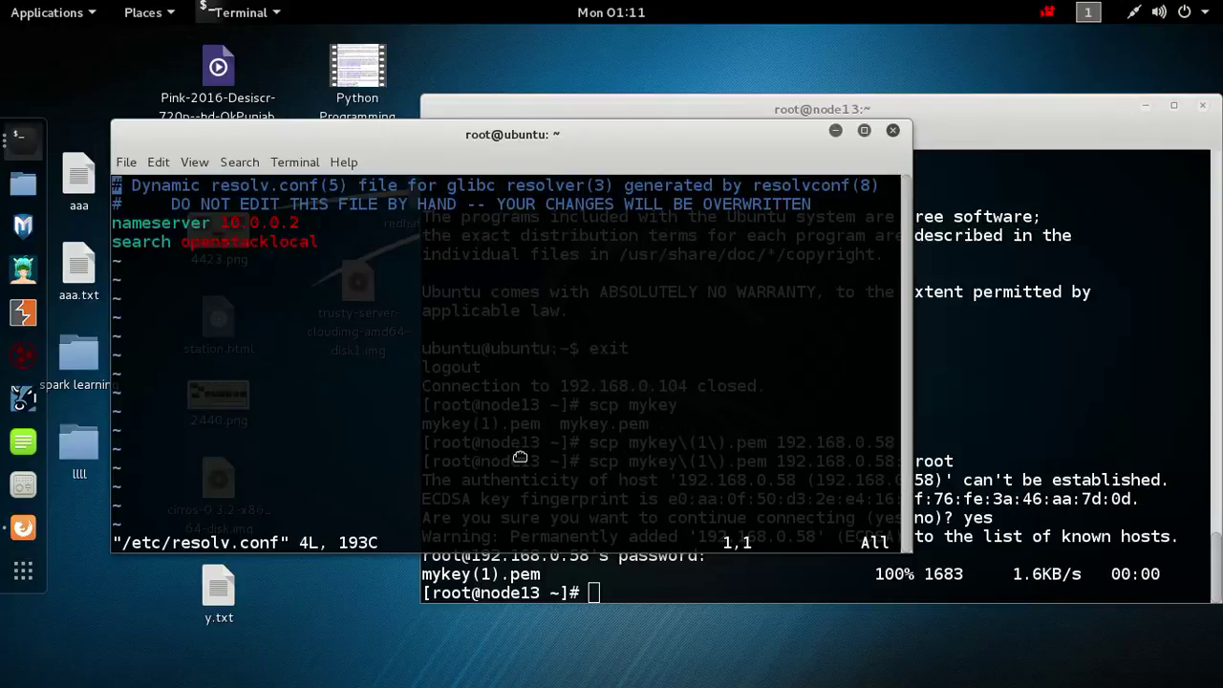
# Change the nameserver from 10.0.0.2 to 192.168.0.1 and save with :wq.
pyautogui.press('Down')
pyautogui.press('Down')
pyautogui.press('Down')
pyautogui.press('Right')
pyautogui.press('Up')
pyautogui.press('Right')
pyautogui.press('Right')
pyautogui.press('Right')
pyautogui.press('Right')
pyautogui.press('Right')
pyautogui.press('Right')
pyautogui.press('Right')
pyautogui.press('Right')
pyautogui.press('Right')
pyautogui.press('Right')
pyautogui.press('Right')
pyautogui.press('Right')
pyautogui.press('Right')
pyautogui.press('Right')
pyautogui.press('Right')
pyautogui.press('Right')
pyautogui.press('Right')
pyautogui.press('i')
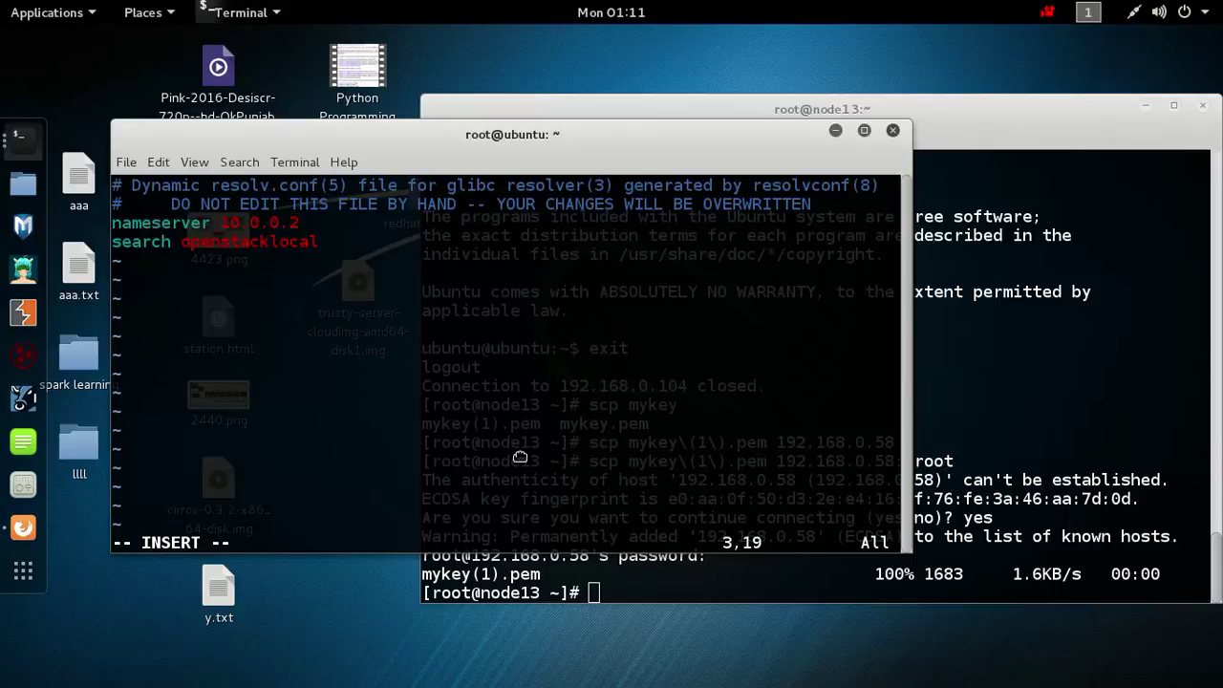
pyautogui.press('Right')
pyautogui.press('BackSpace')
pyautogui.press('BackSpace')
pyautogui.press('BackSpace')
pyautogui.press('BackSpace')
pyautogui.press('BackSpace')
pyautogui.press('BackSpace')
pyautogui.press('BackSpace')
pyautogui.write('92.')
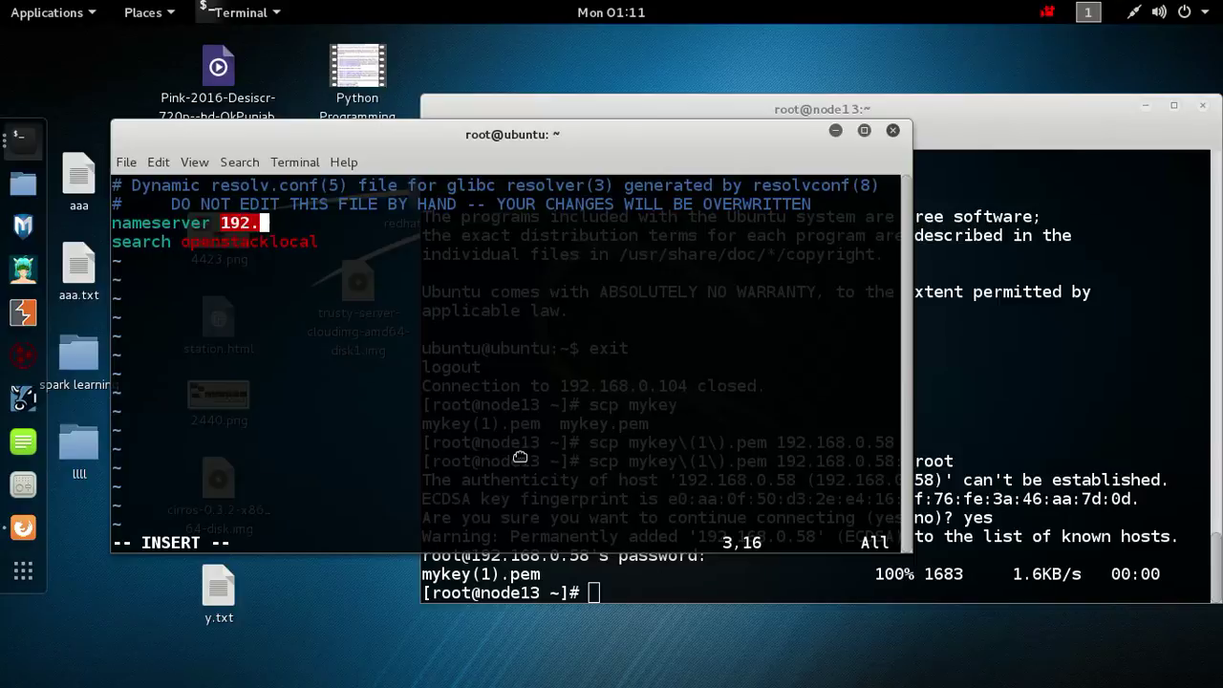
pyautogui.write('168.0.1')
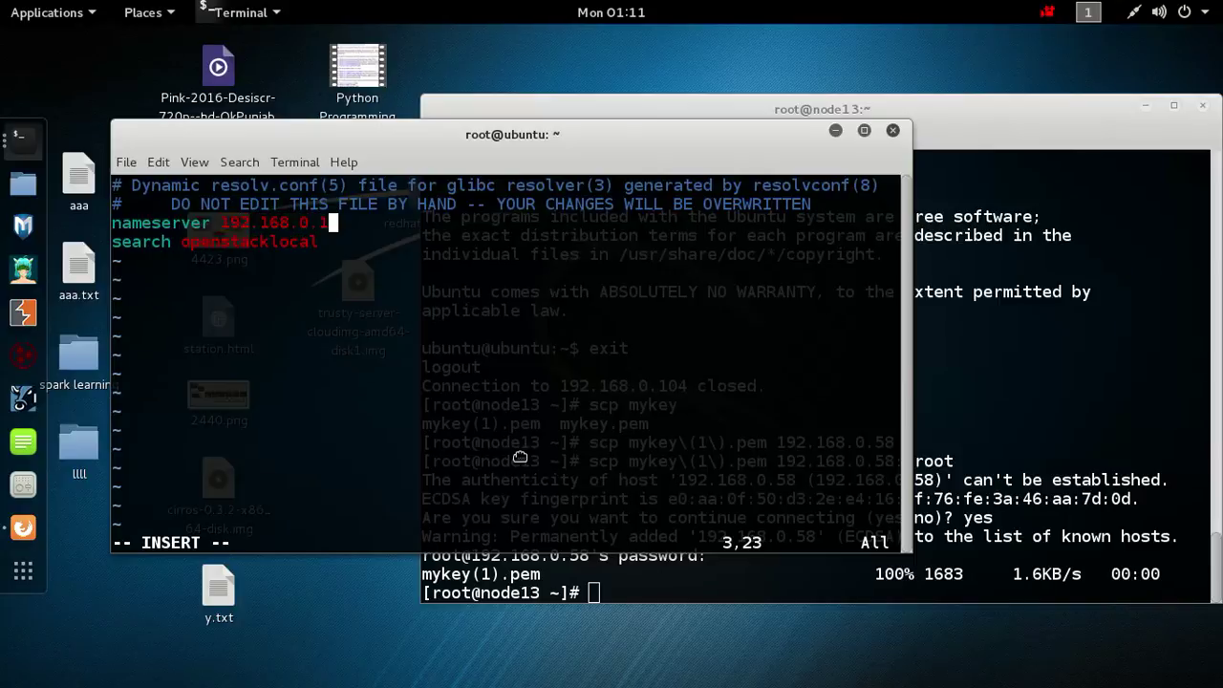
pyautogui.press('Down')
pyautogui.press('Escape')
pyautogui.write(':wq')
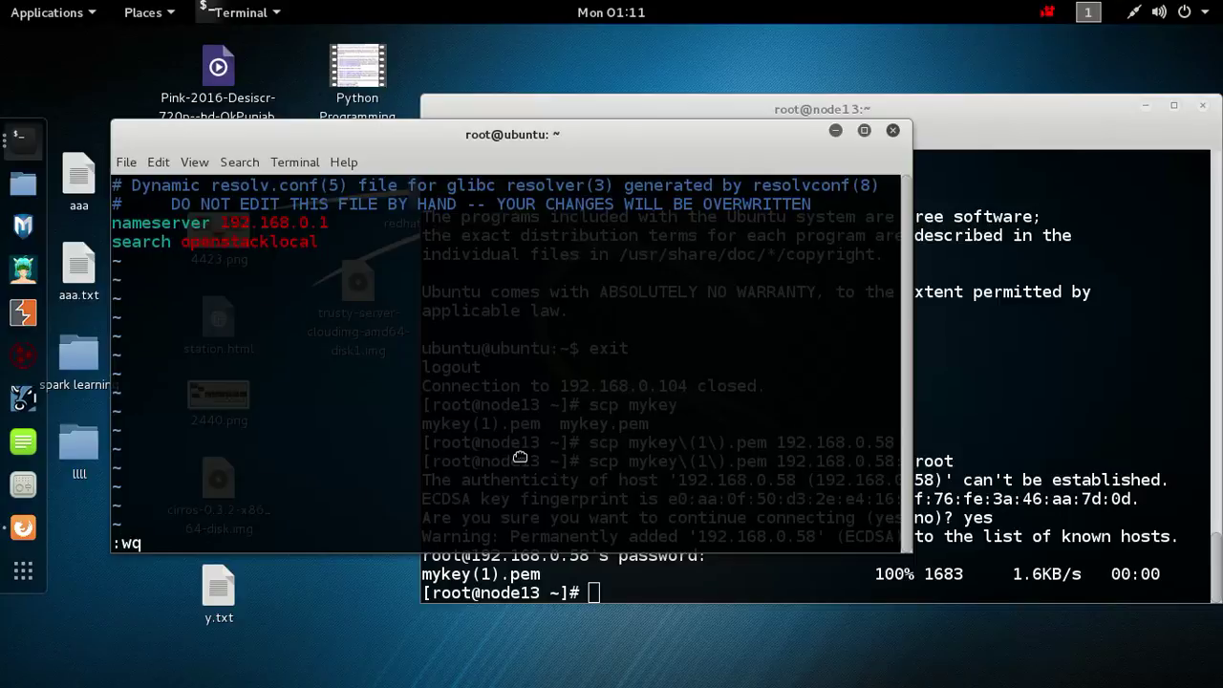
pyautogui.press('Return')
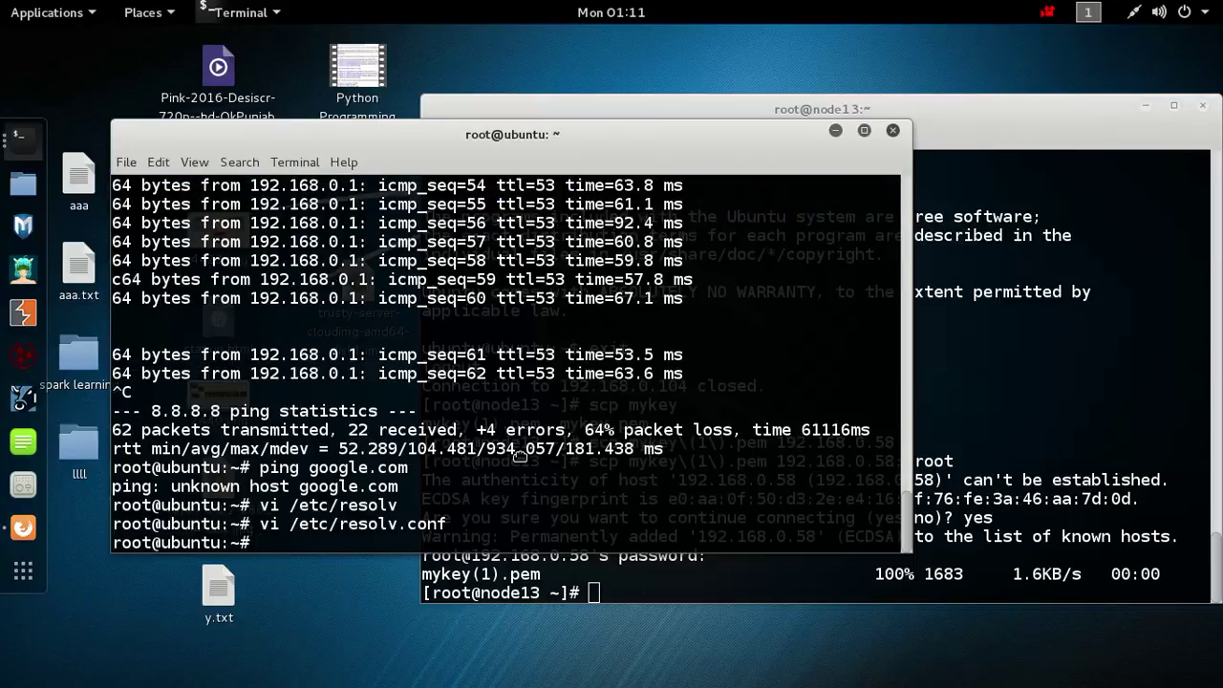
pyautogui.press('Up')
pyautogui.press('Up')
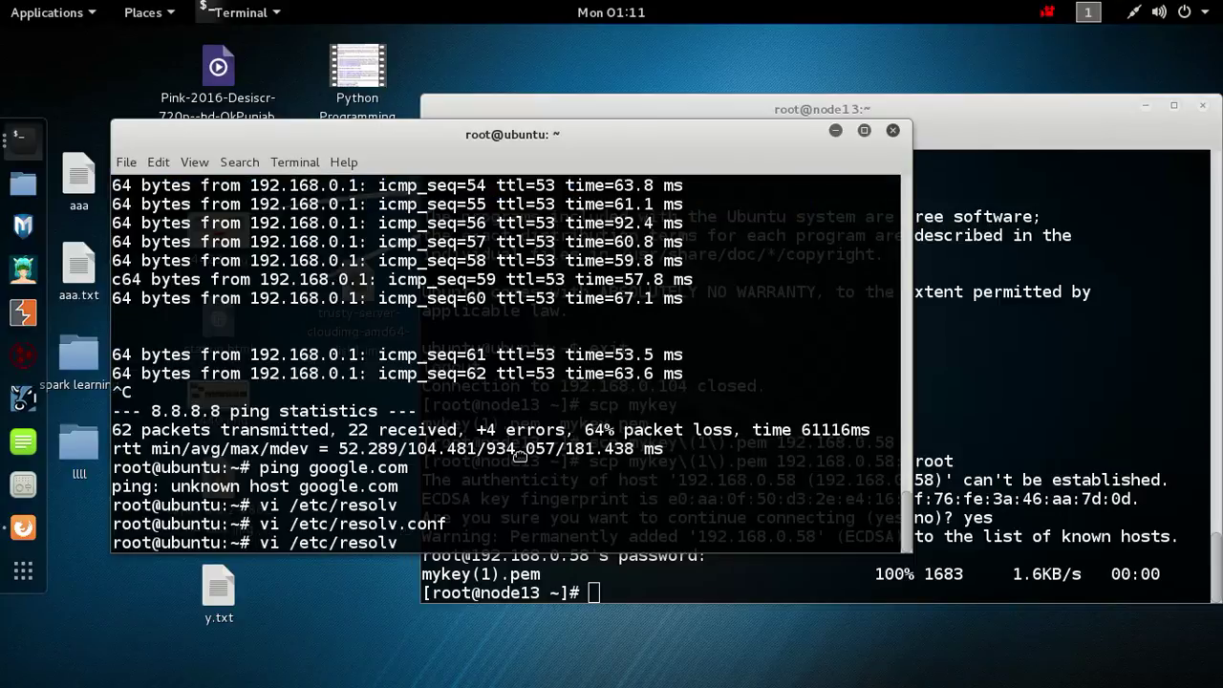
# Ping google.com again, now replying with 0% loss, then stop it.
pyautogui.press('Up')
pyautogui.press('Return')
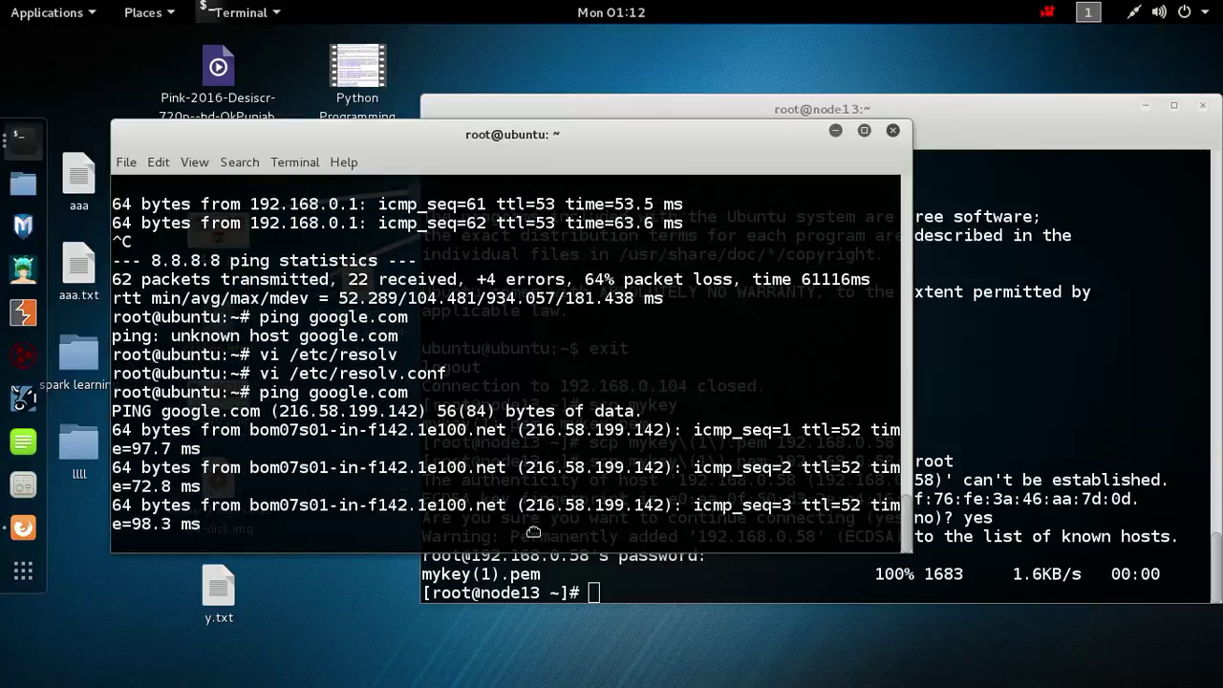
pyautogui.moveTo(299, 430); pyautogui.dragTo(398, 448)
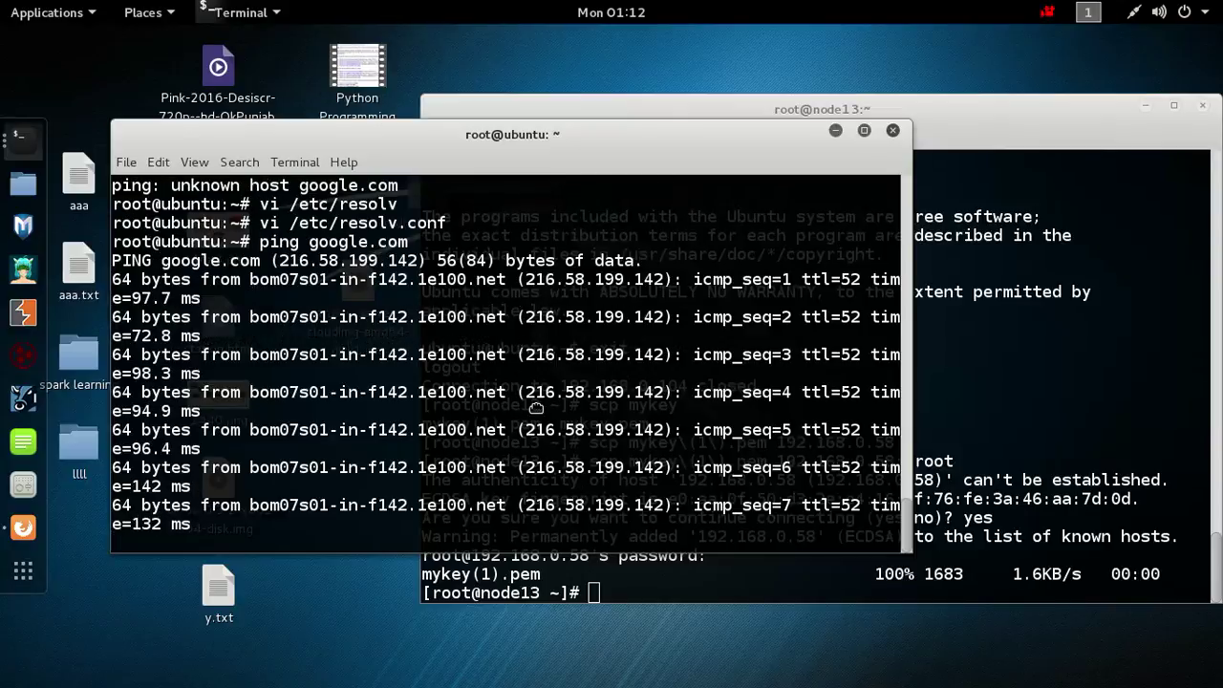
pyautogui.moveTo(441, 280); pyautogui.dragTo(591, 480)
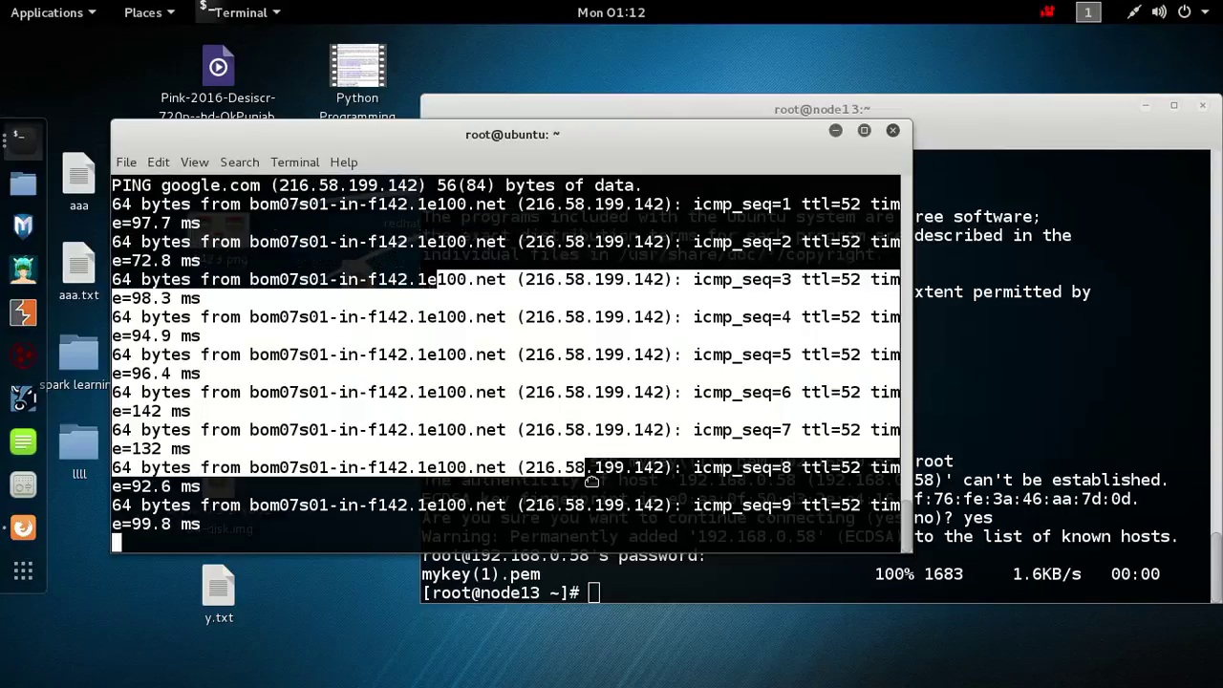
pyautogui.click(530, 374)
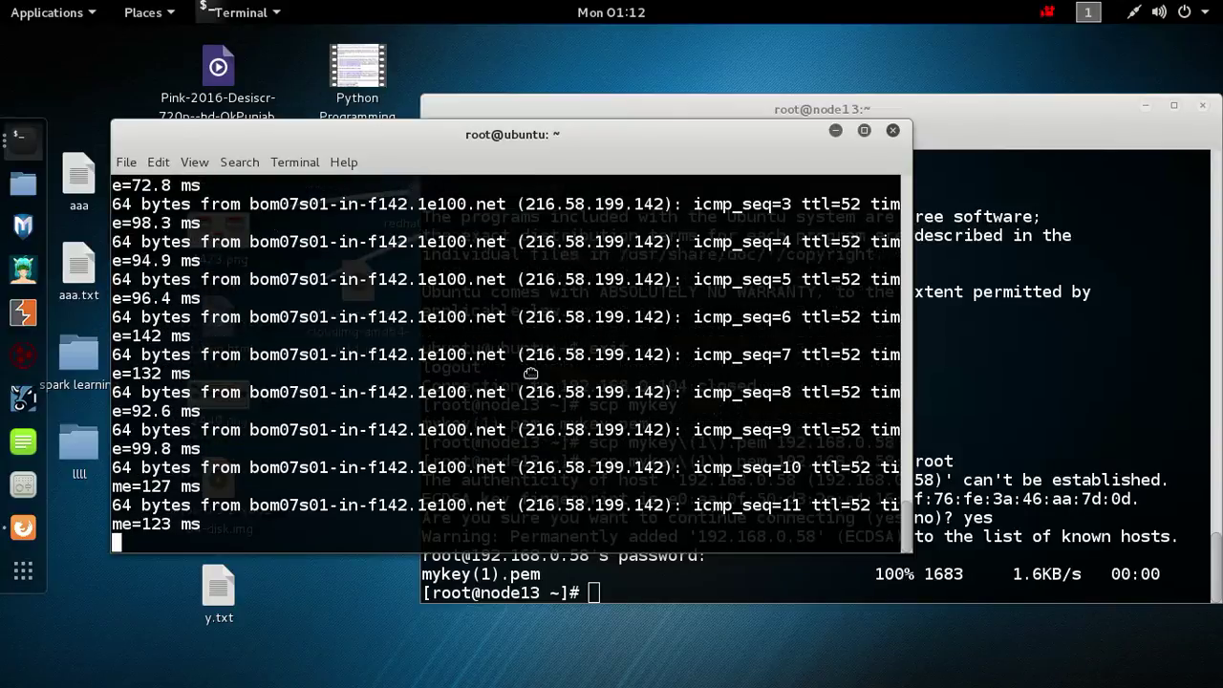
pyautogui.hotkey('ctrl', 'c')
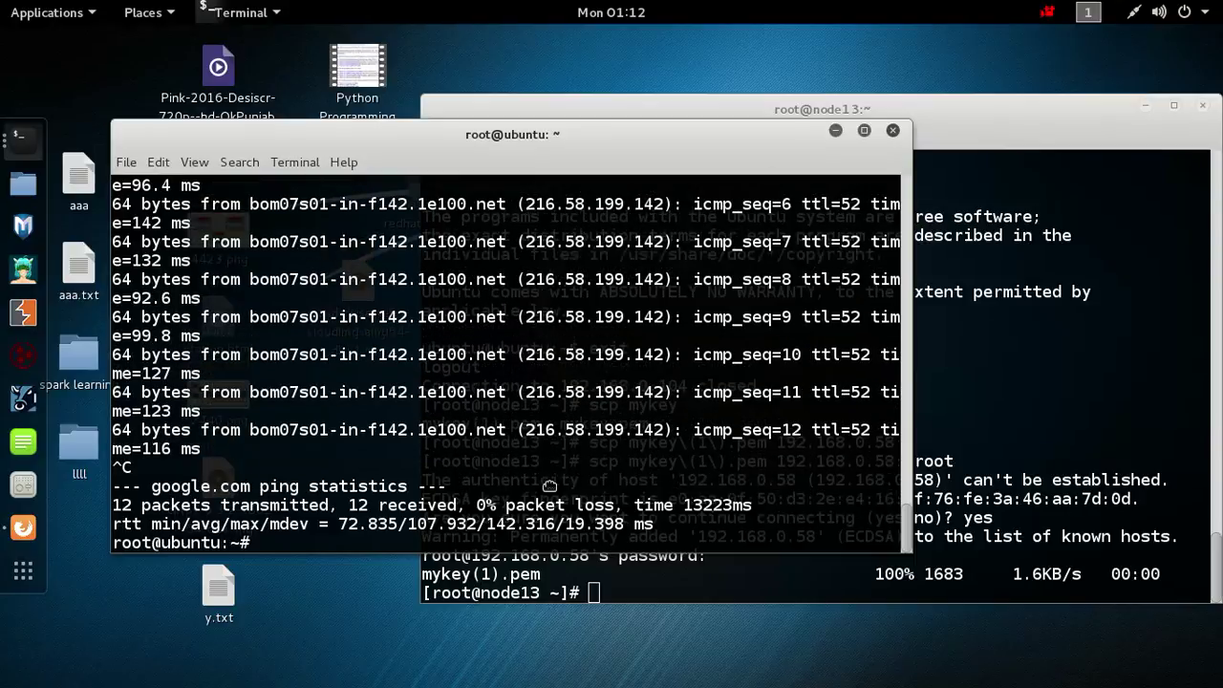
# Run df -hT and select the /dev/vdb row, 6.0G vfat mounted on /mnt.
pyautogui.write('df -hT')
pyautogui.press('Return')
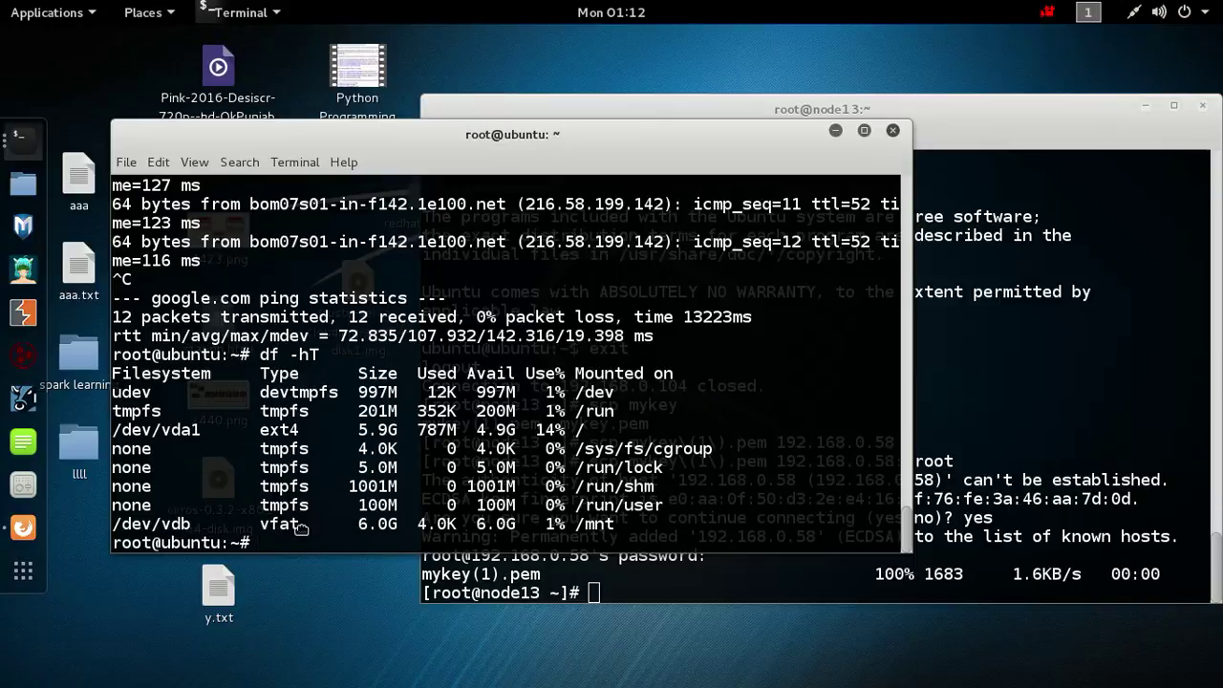
pyautogui.moveTo(252, 508); pyautogui.dragTo(540, 528)
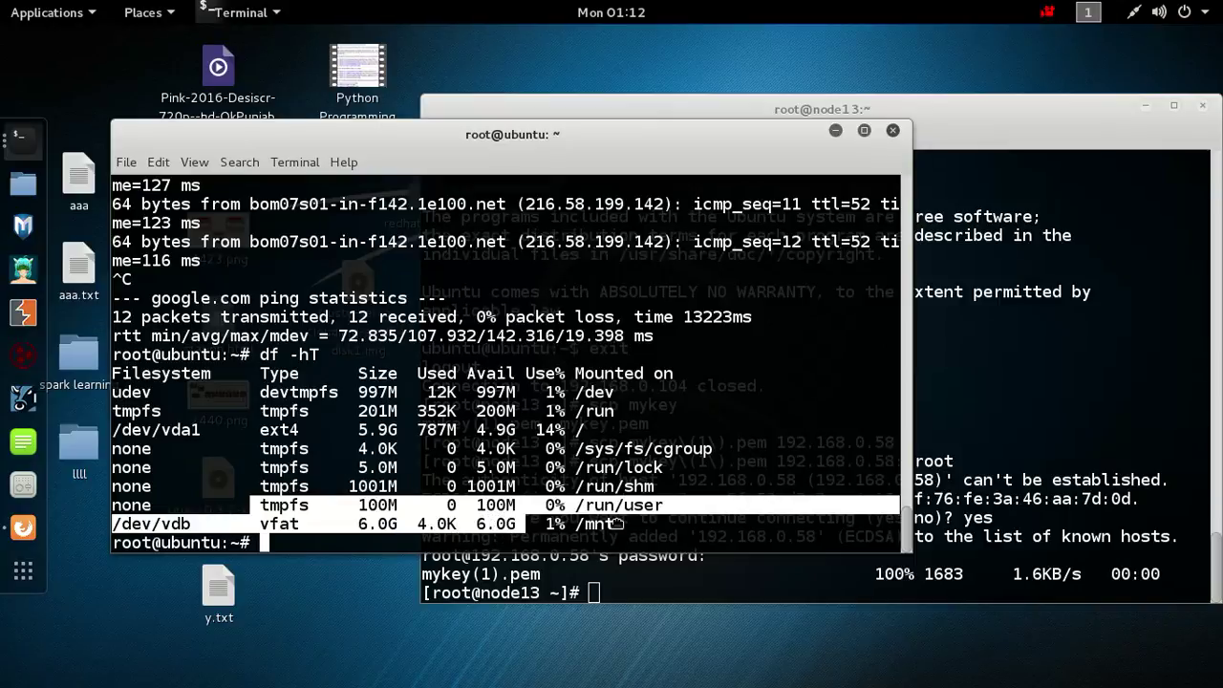
pyautogui.click(617, 521)
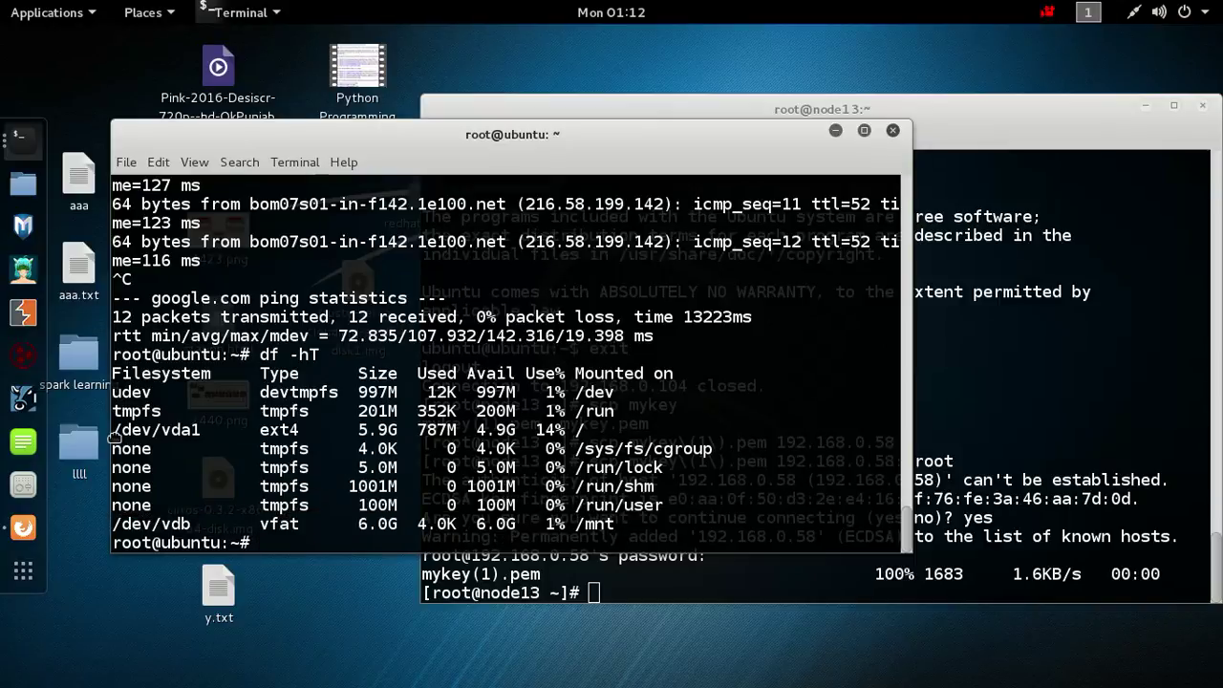
# In Firefox, go to Volumes, where myvol shows Error deleting, and start Create Volume.
pyautogui.click(40, 532)
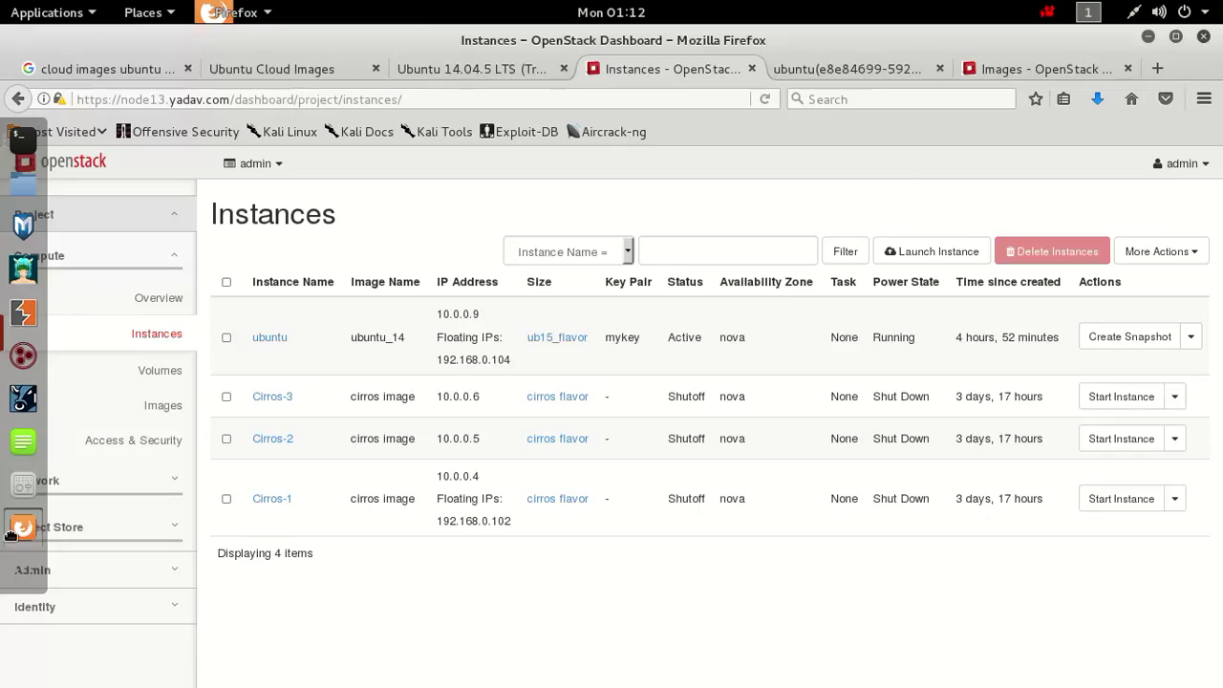
pyautogui.click(168, 382)
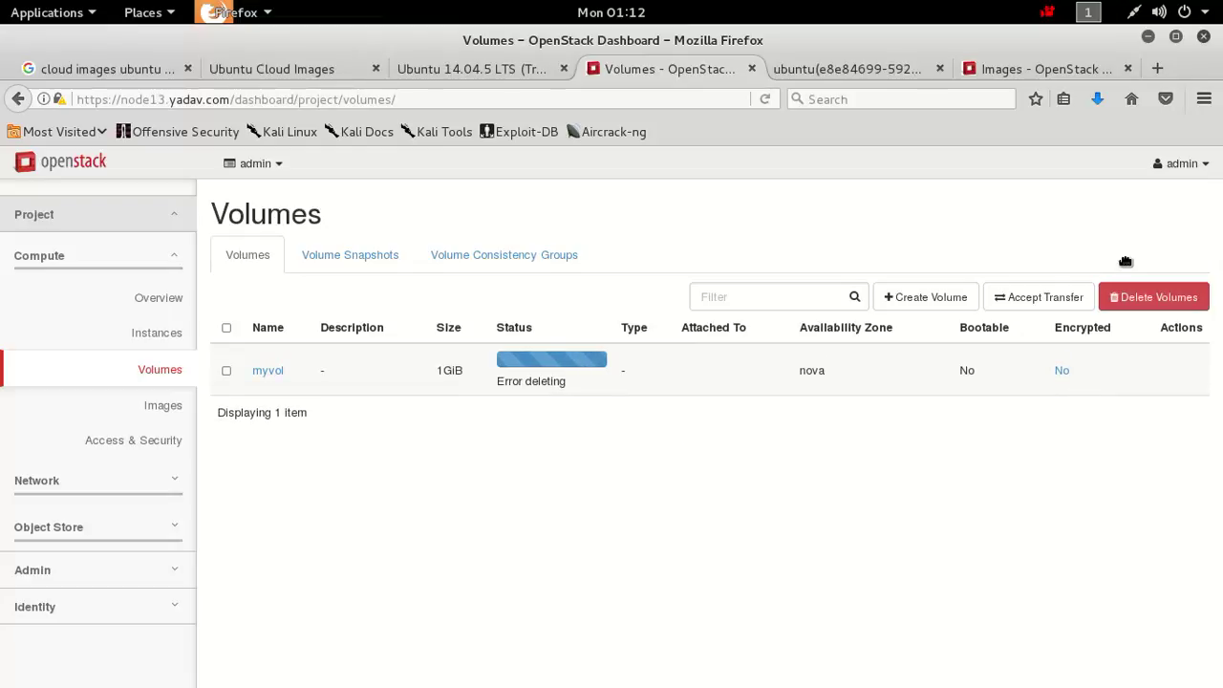
pyautogui.click(924, 298)
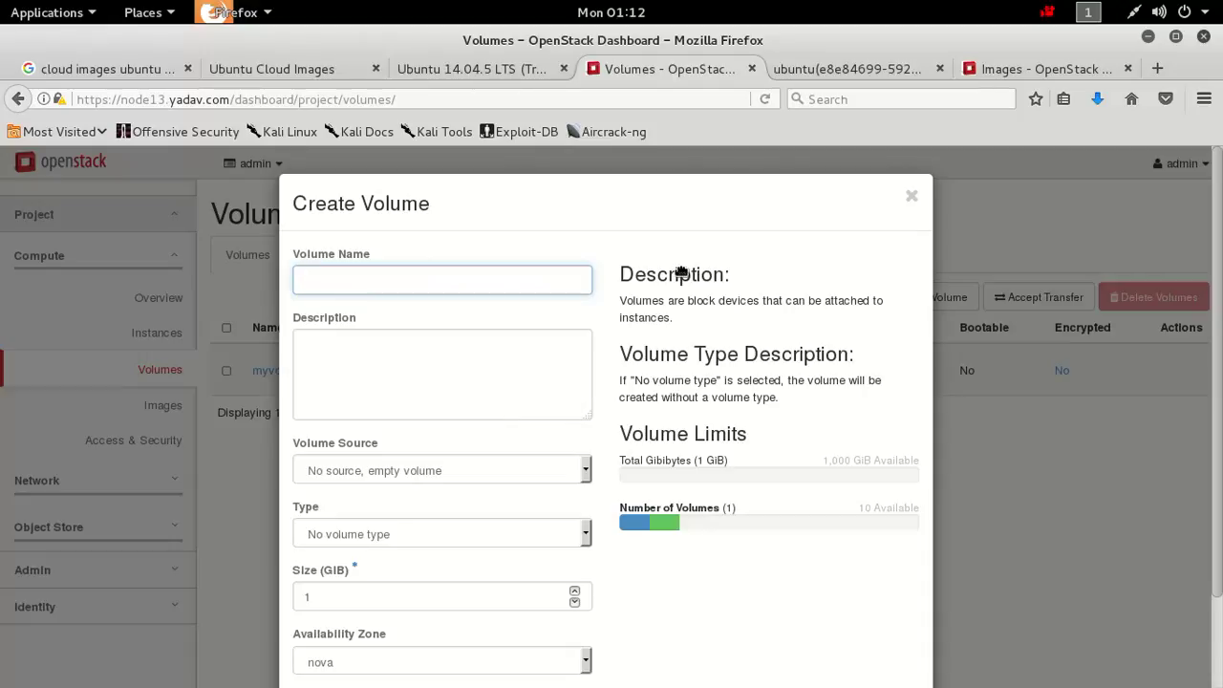
# Name the new volume 'myubuntu drive'.
pyautogui.click(527, 290)
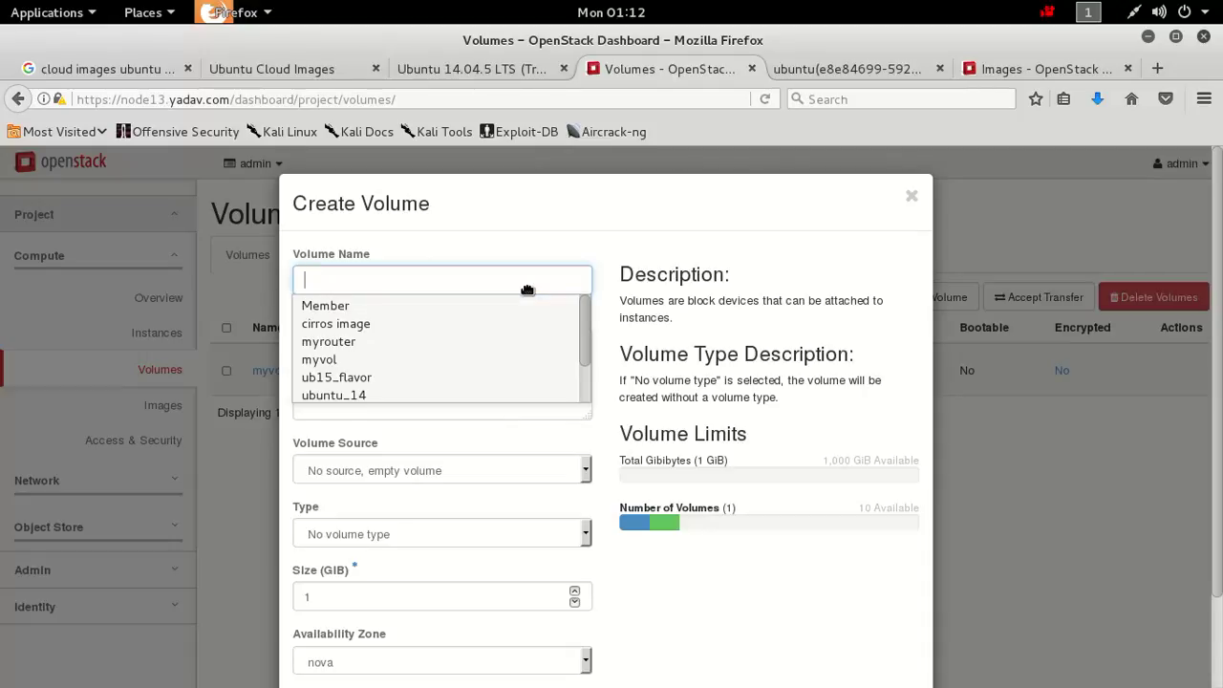
pyautogui.click(527, 287)
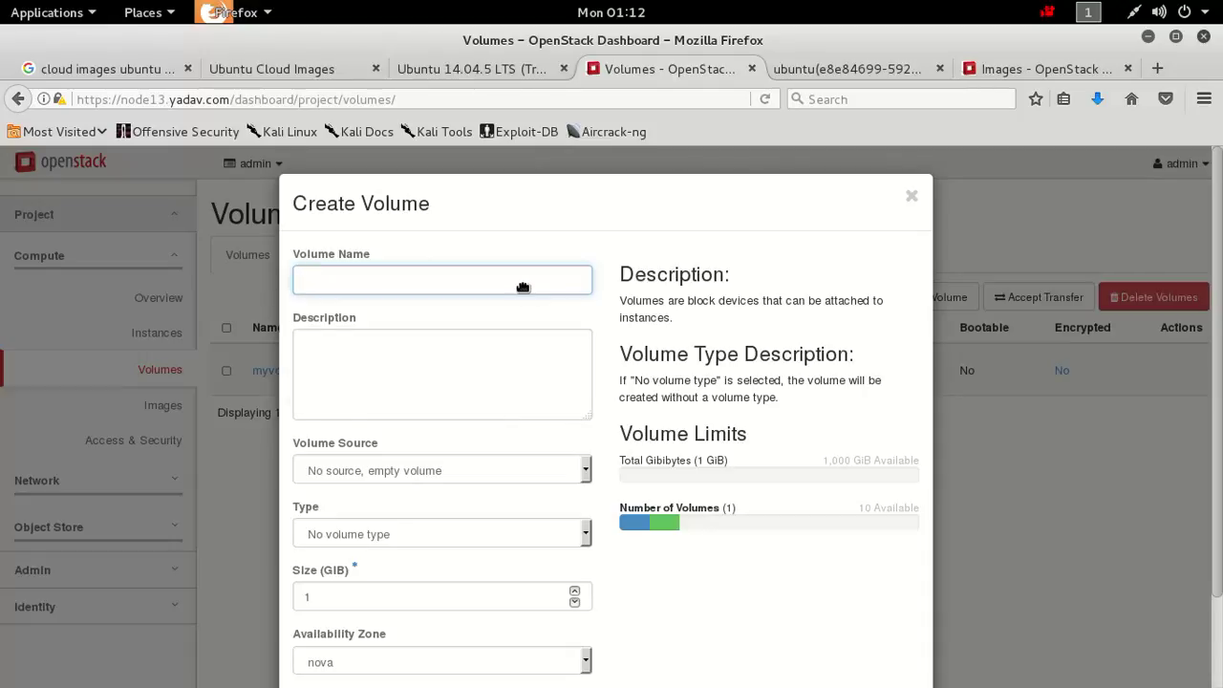
pyautogui.write('myubuntu drive')
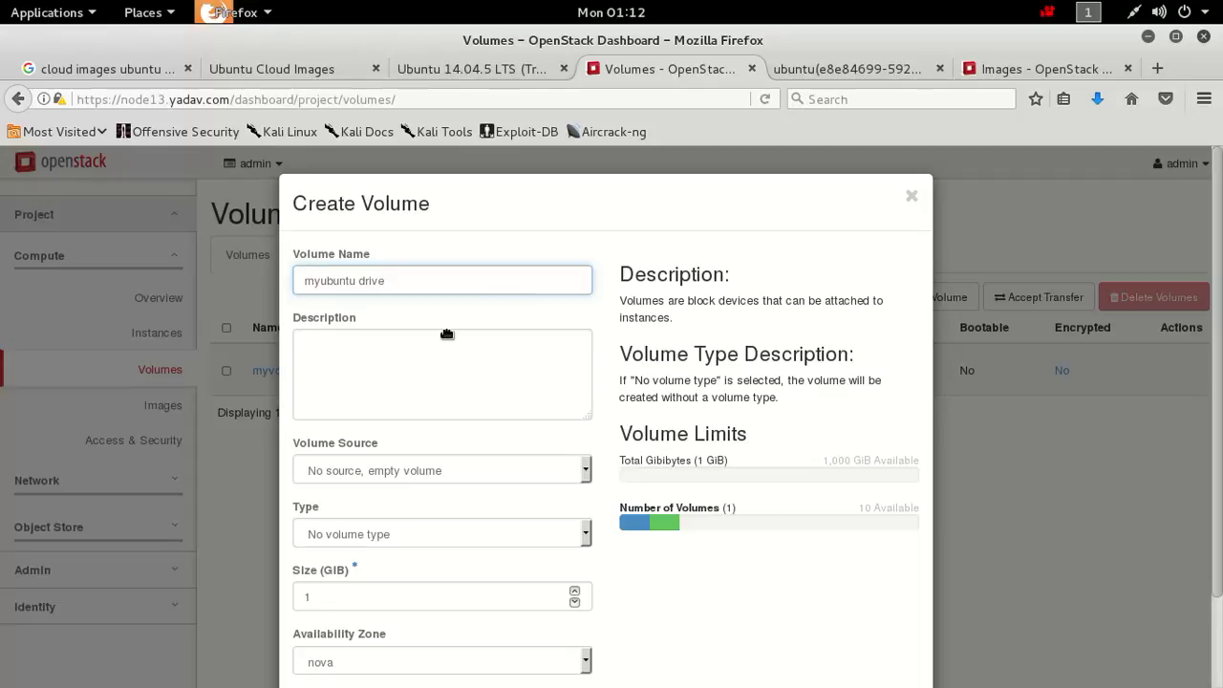
# Keep no source and no volume type at 1 GiB, and submit the volume.
pyautogui.click(371, 471)
pyautogui.click(420, 507)
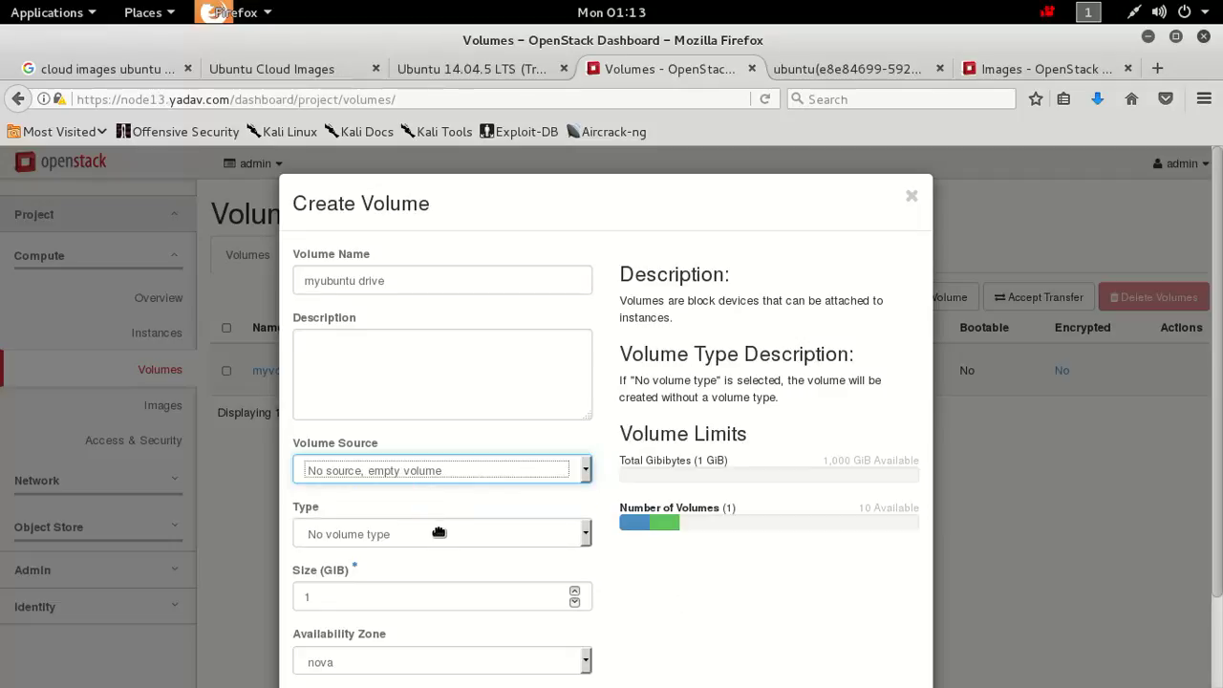
pyautogui.click(417, 541)
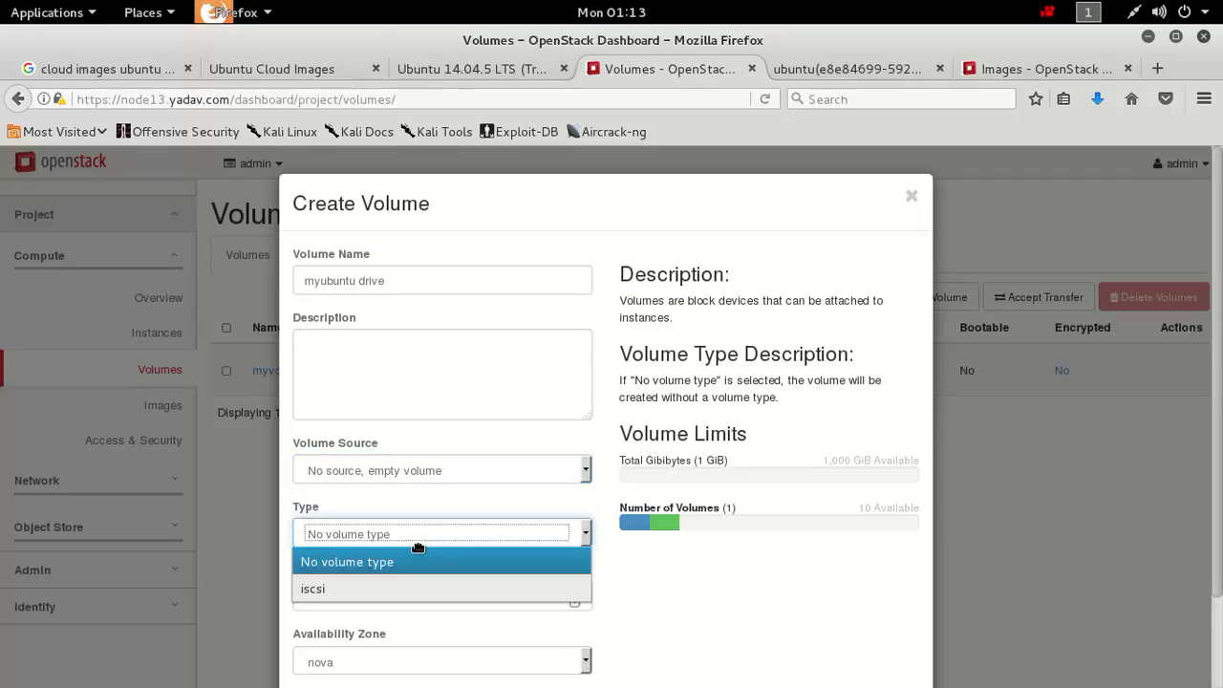
pyautogui.click(417, 544)
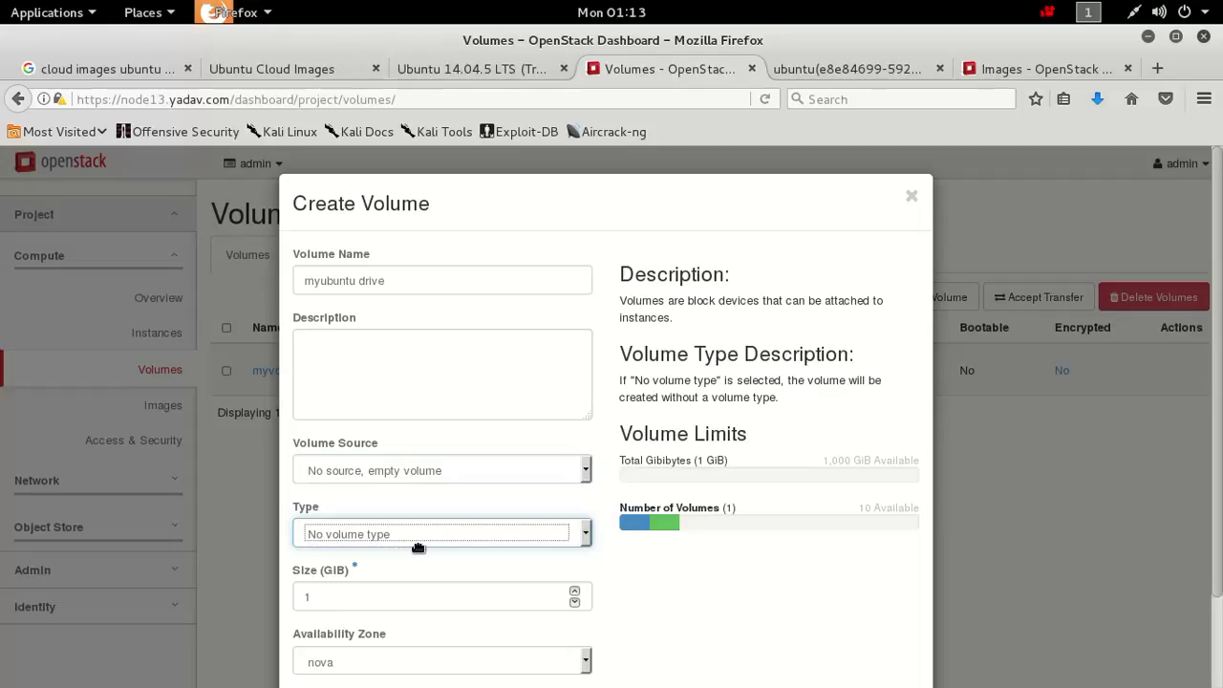
pyautogui.click(717, 615)
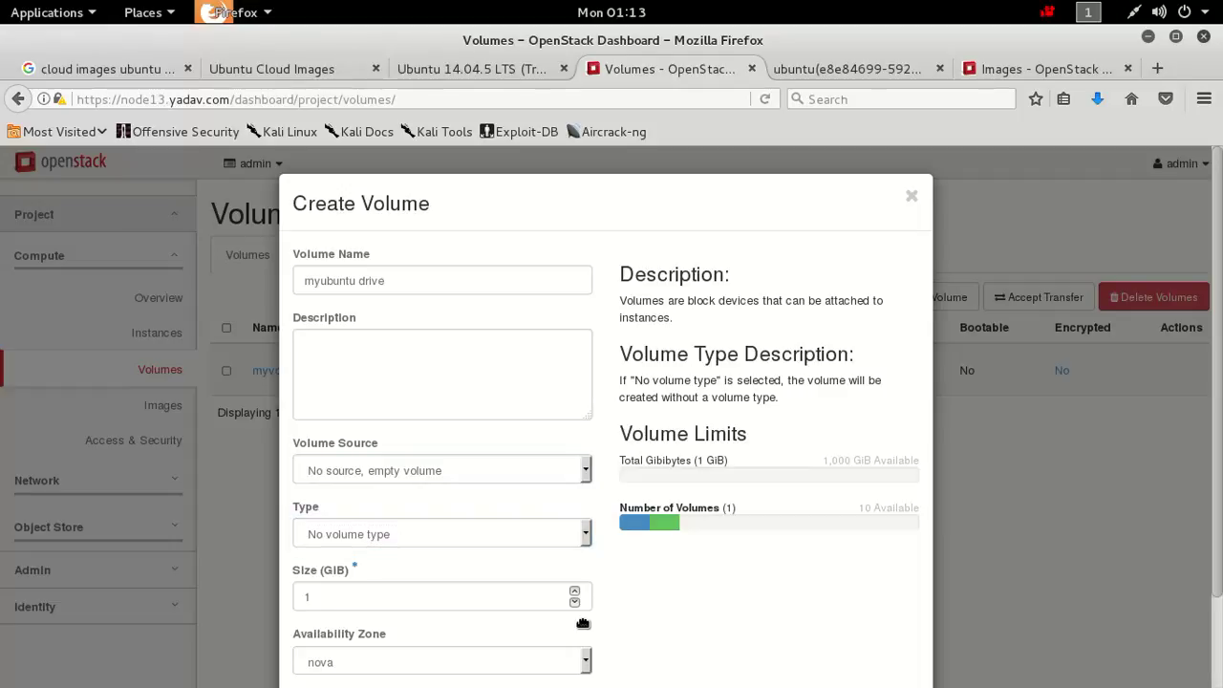
pyautogui.moveTo(1218, 573); pyautogui.dragTo(1217, 582)
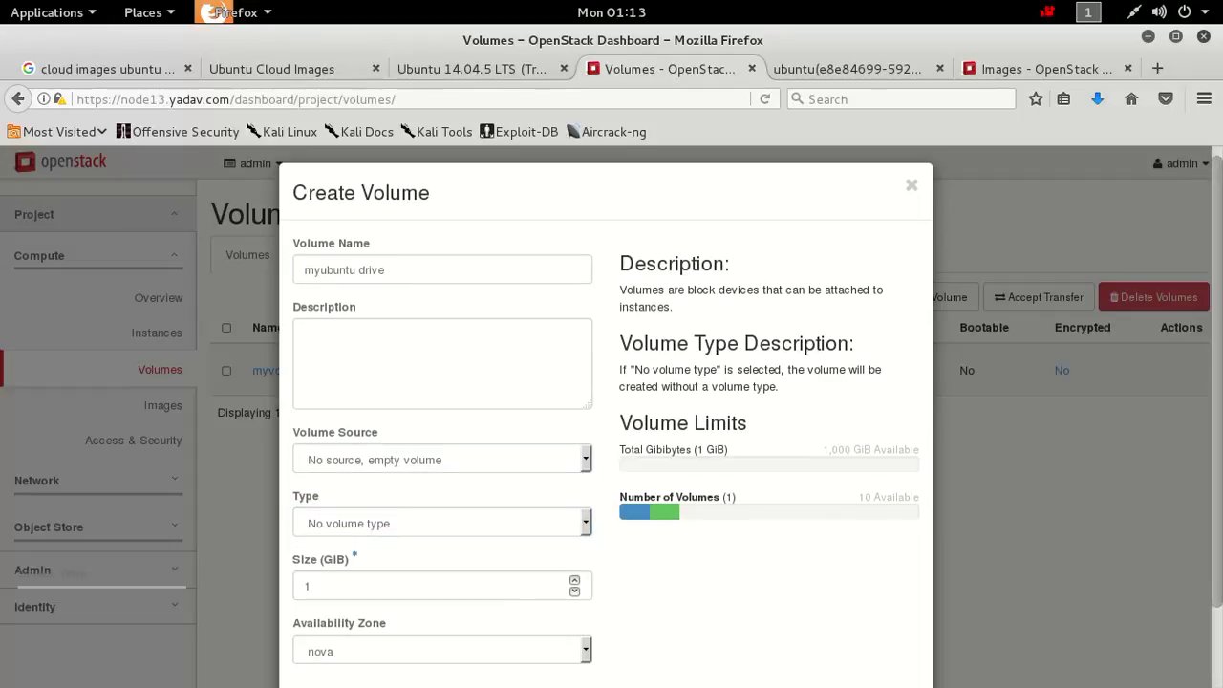
pyautogui.press('F5')
pyautogui.scroll(-2, 606, 410)
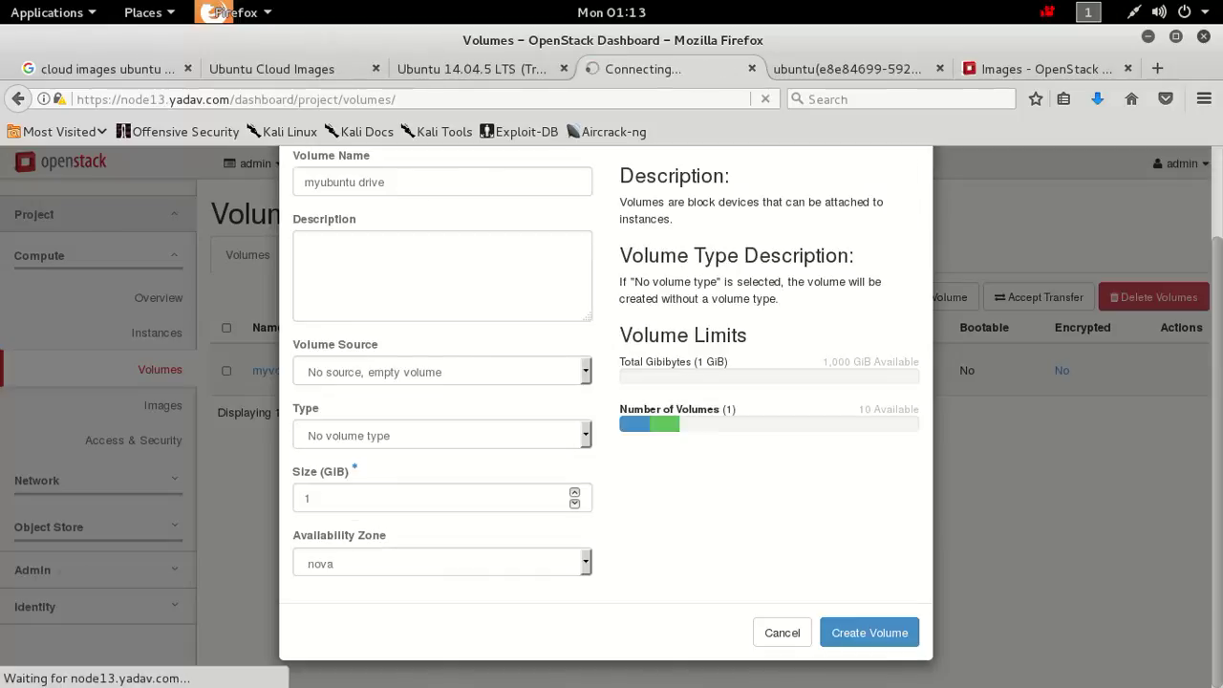
pyautogui.click(895, 638)
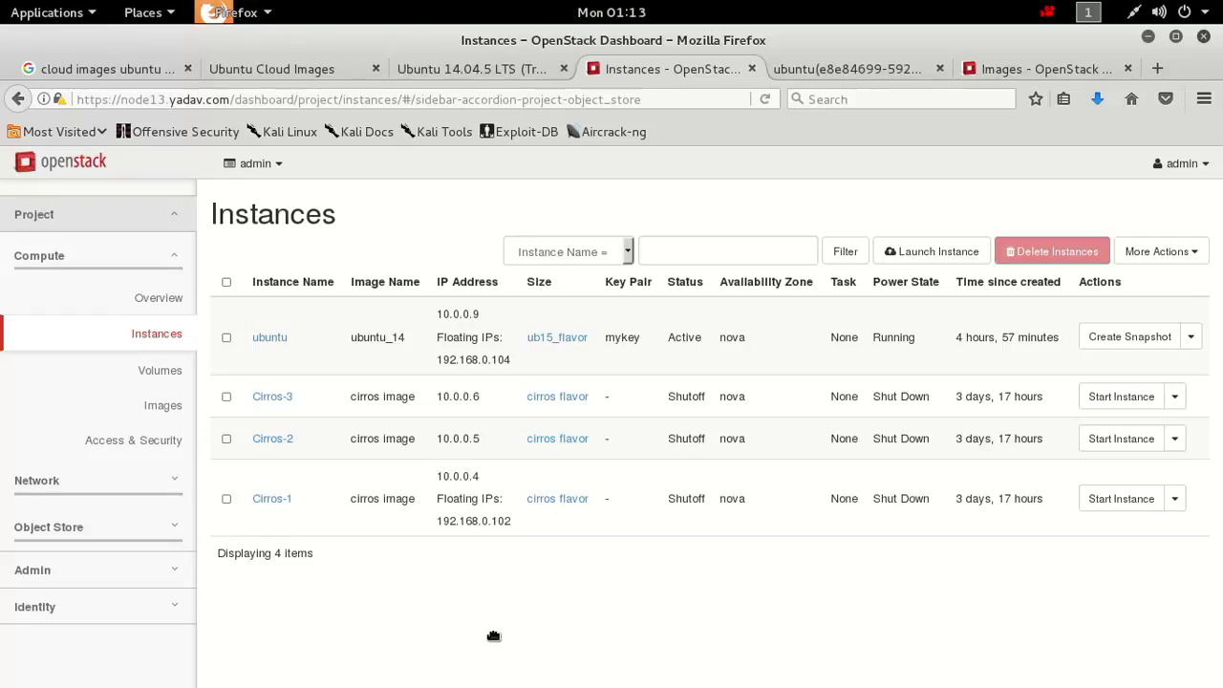
# Back on Volumes, confirm myubuntu drive shows Error, then expand the Network and Object Store sections.
pyautogui.click(159, 372)
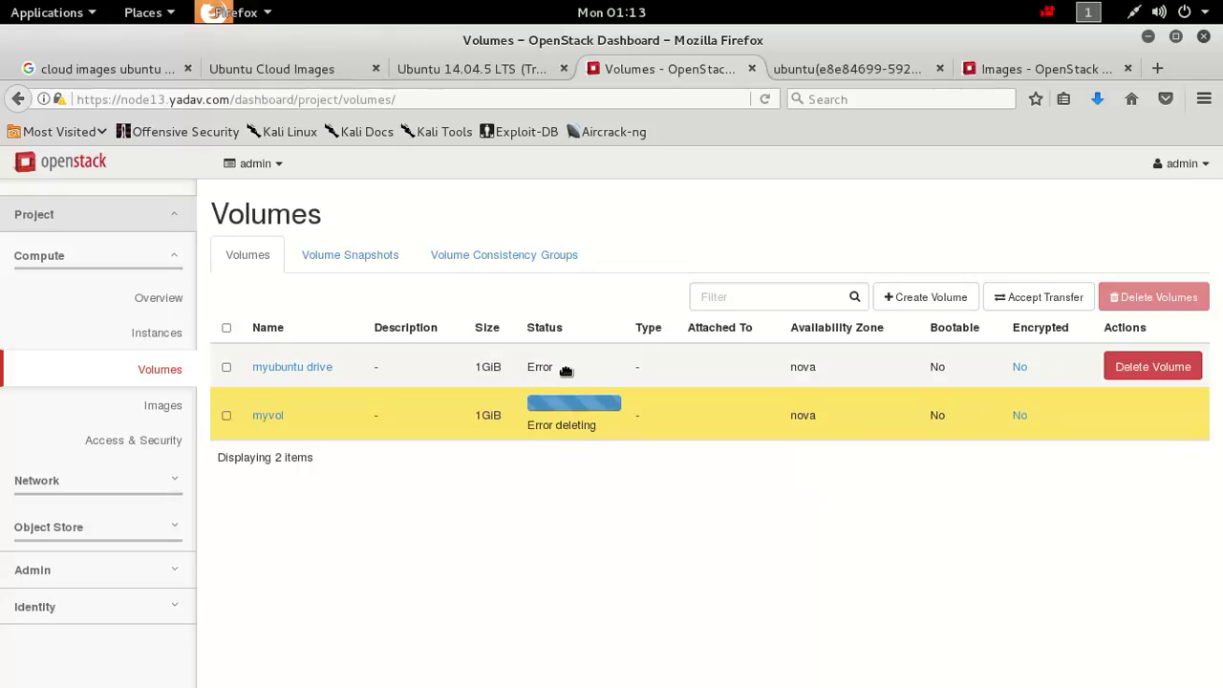
pyautogui.moveTo(530, 367); pyautogui.dragTo(606, 375)
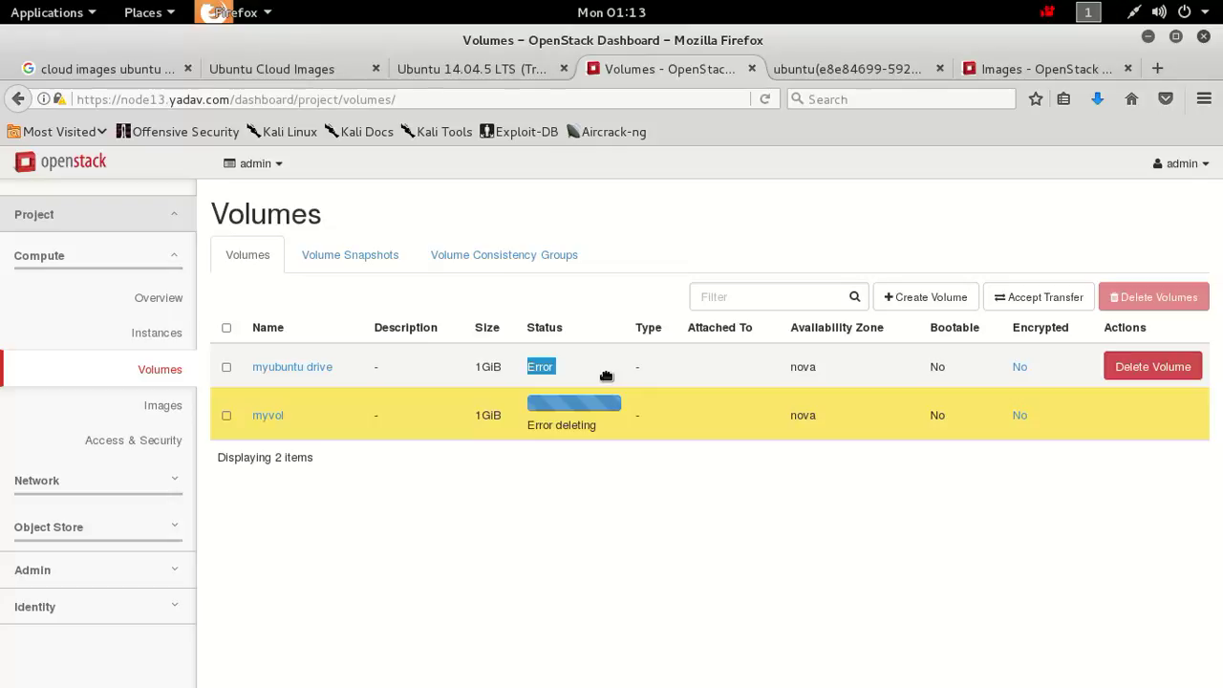
pyautogui.click(606, 376)
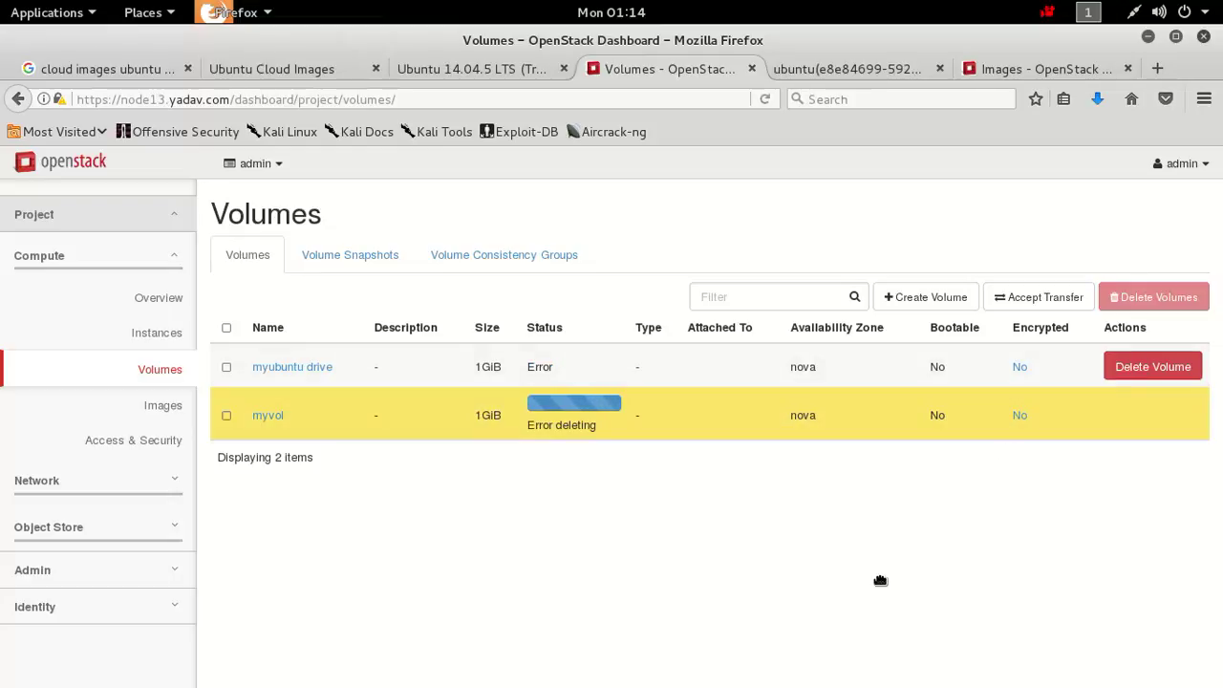
pyautogui.click(109, 487)
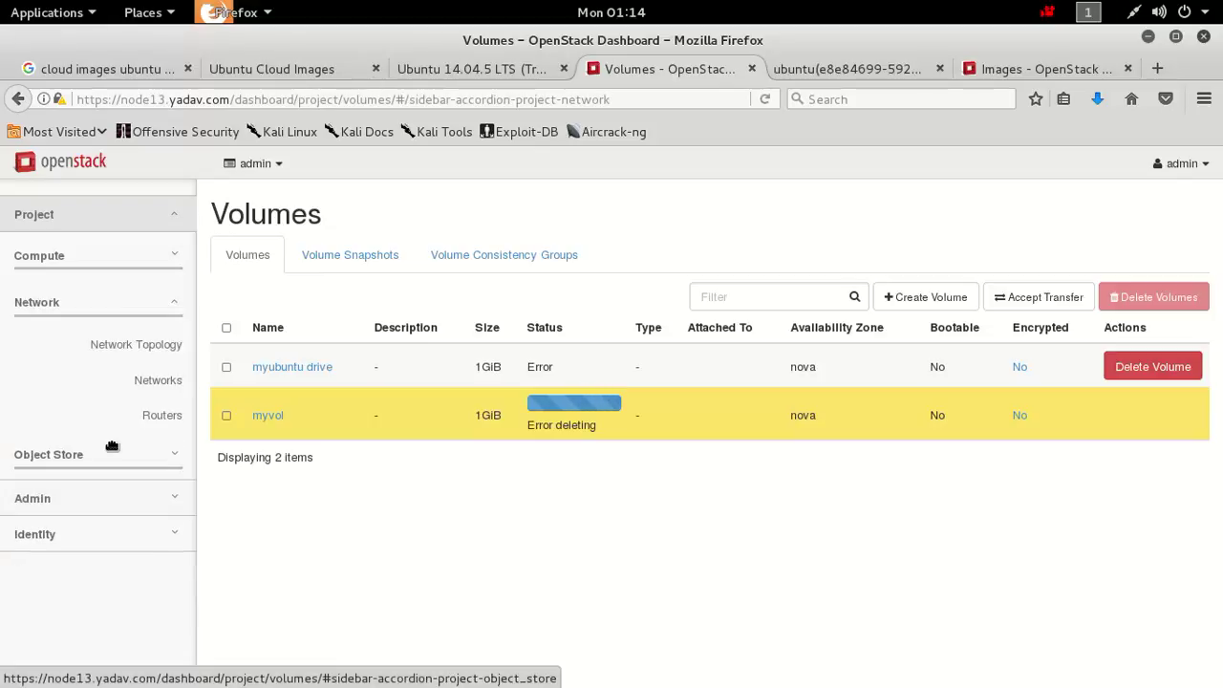
pyautogui.click(112, 457)
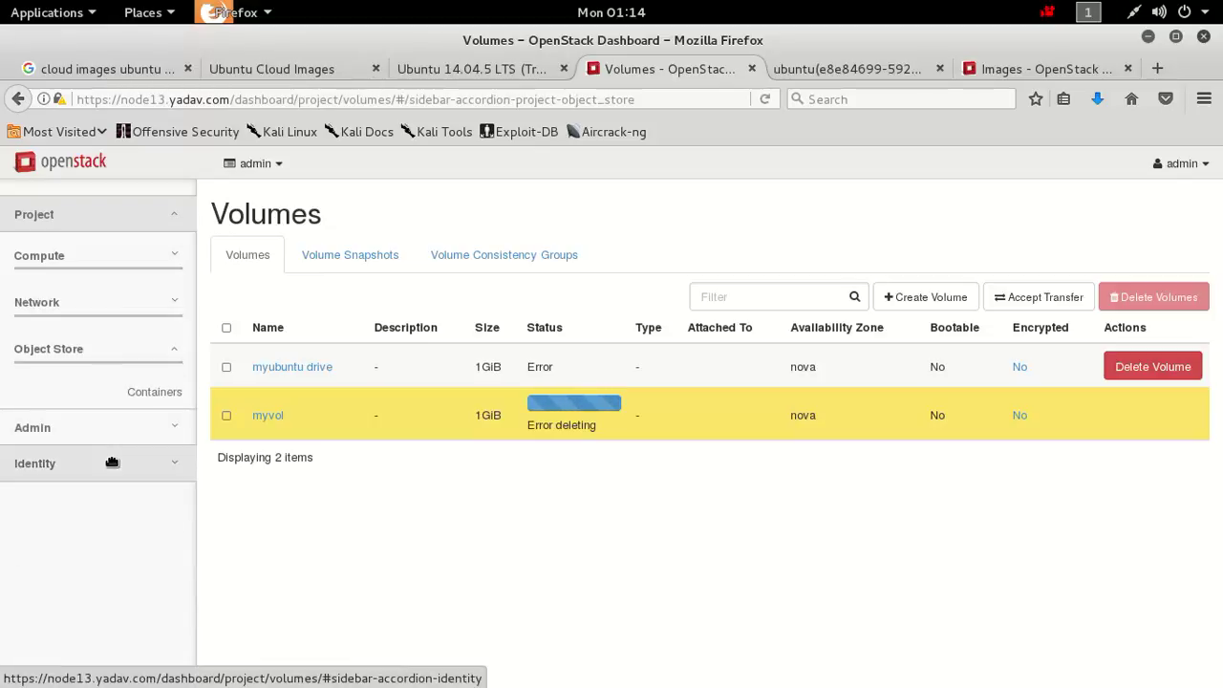
# Open the Object Store Containers page to see the mystorage container.
pyautogui.click(164, 393)
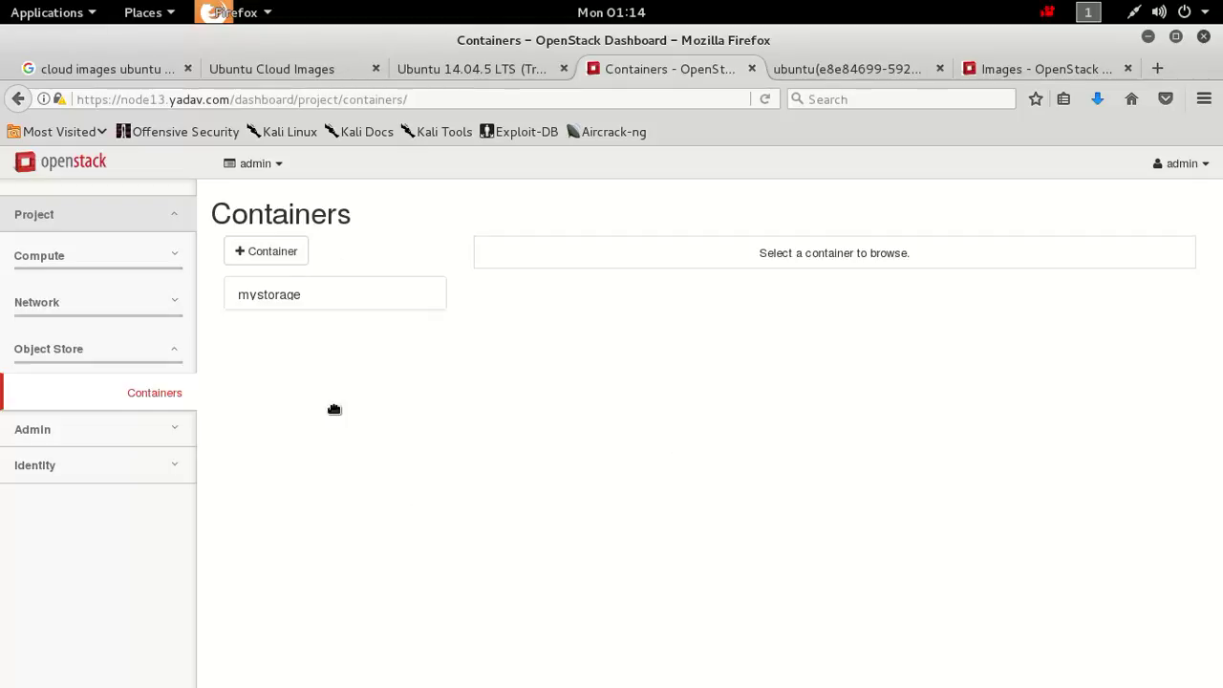
# Create a new container named 'yadav' with Public access enabled.
pyautogui.click(268, 260)
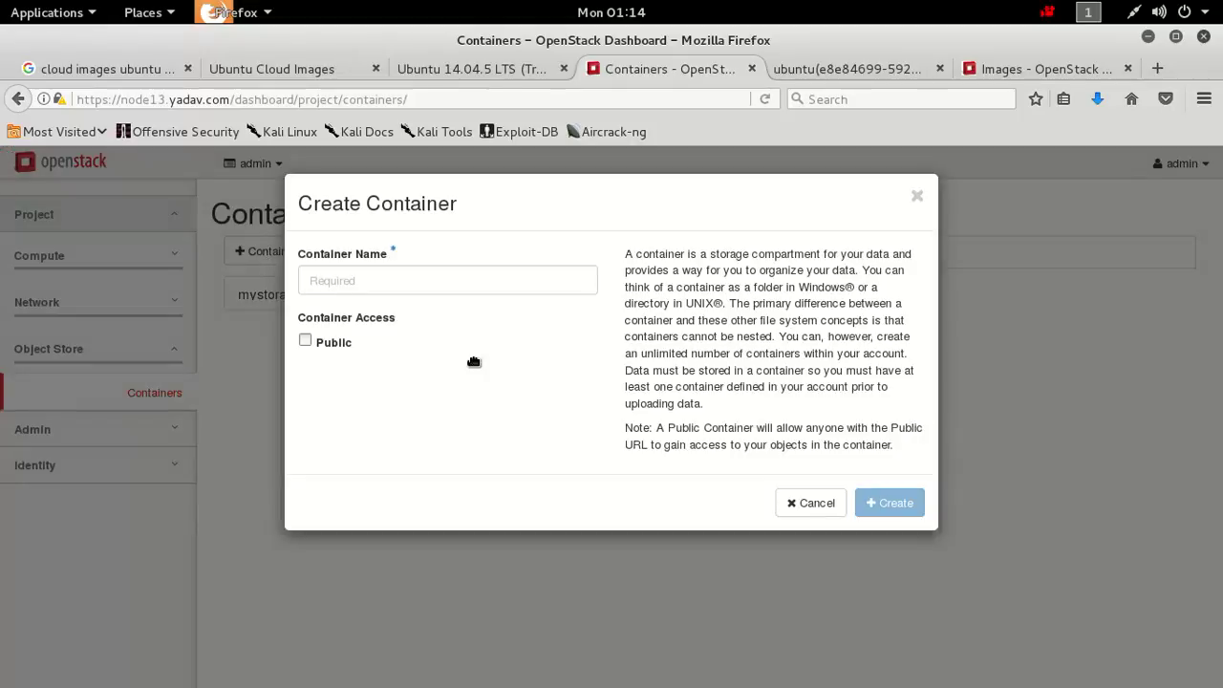
pyautogui.doubleClick(496, 290)
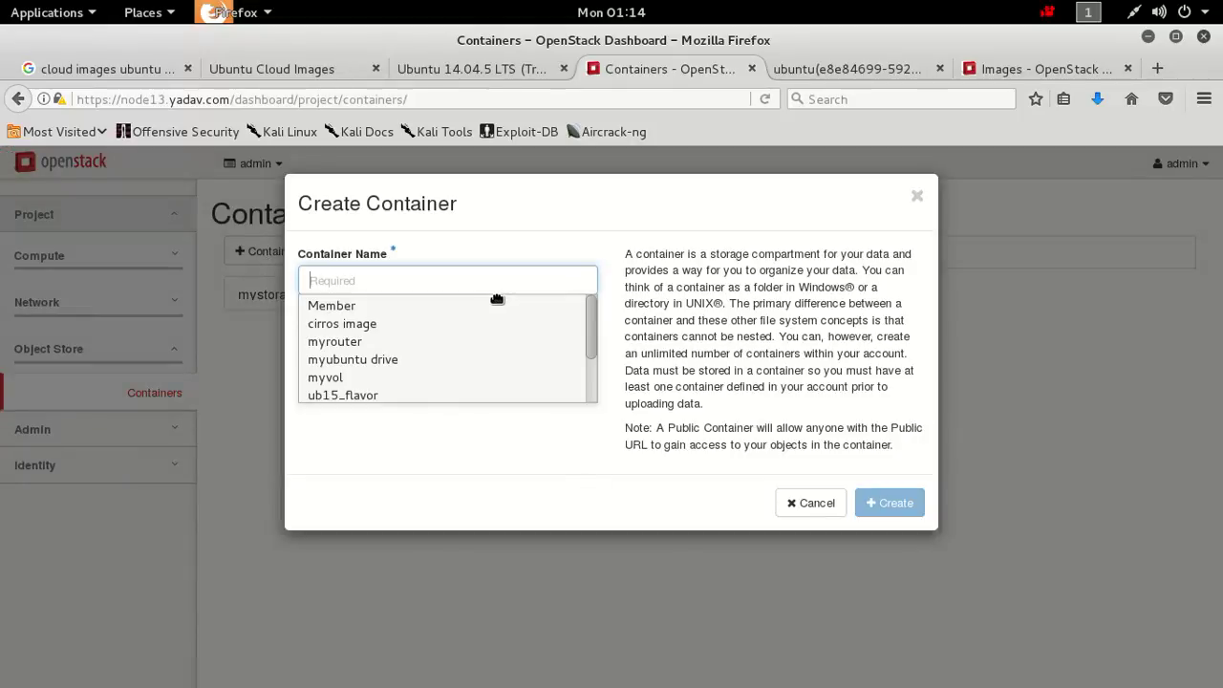
pyautogui.click(495, 290)
pyautogui.click(496, 293)
pyautogui.write('yada')
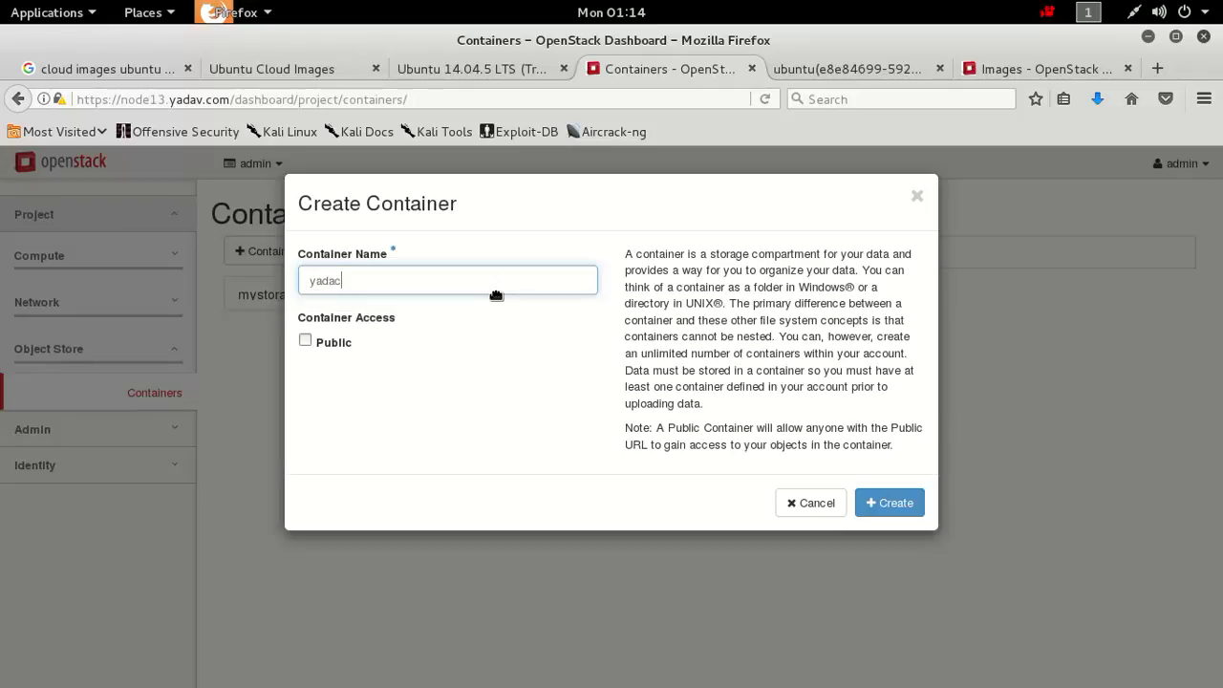
pyautogui.press('Down')
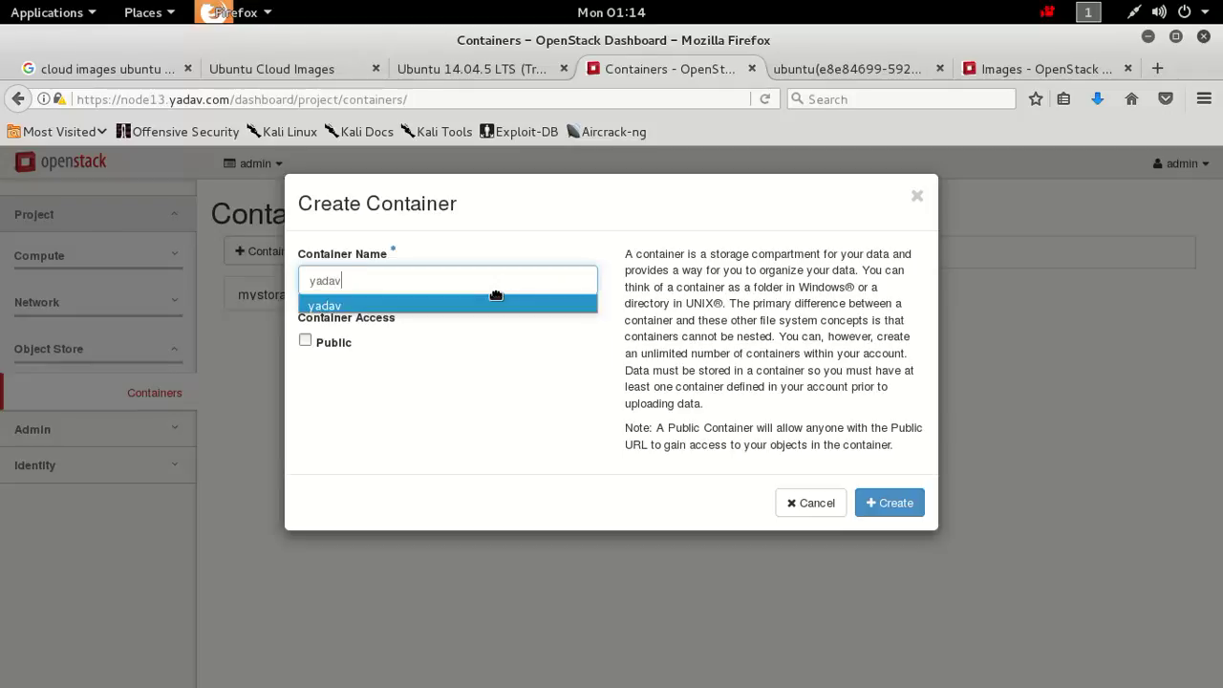
pyautogui.click(468, 344)
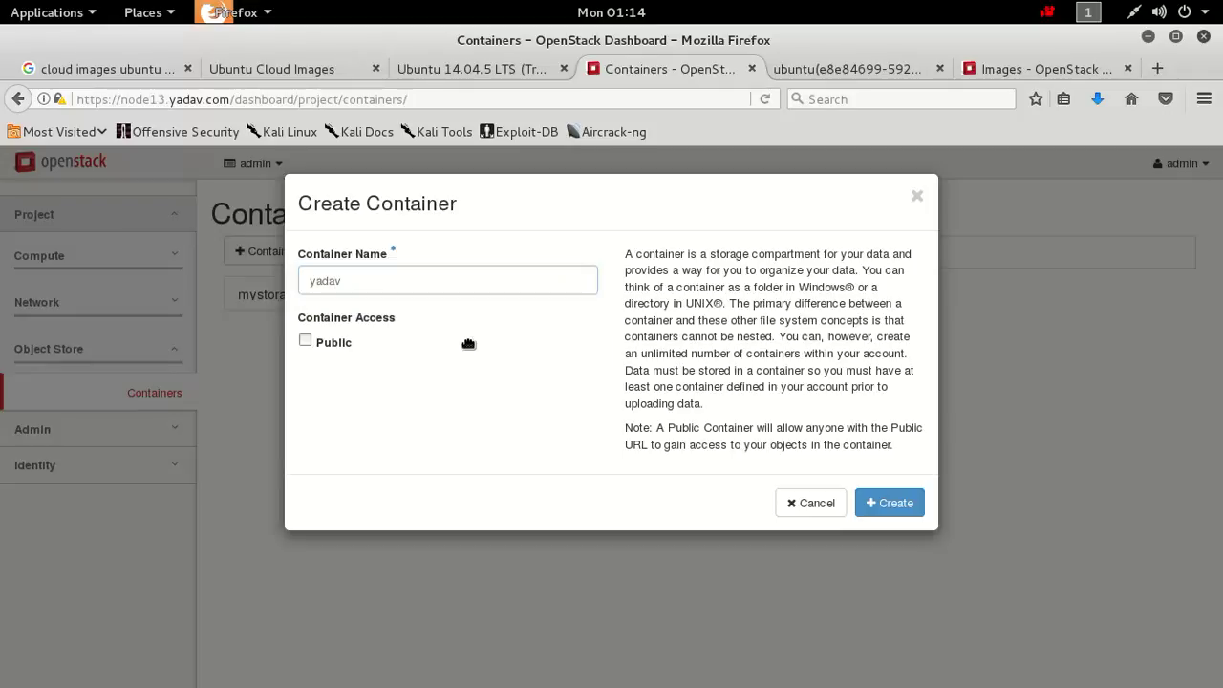
pyautogui.click(308, 345)
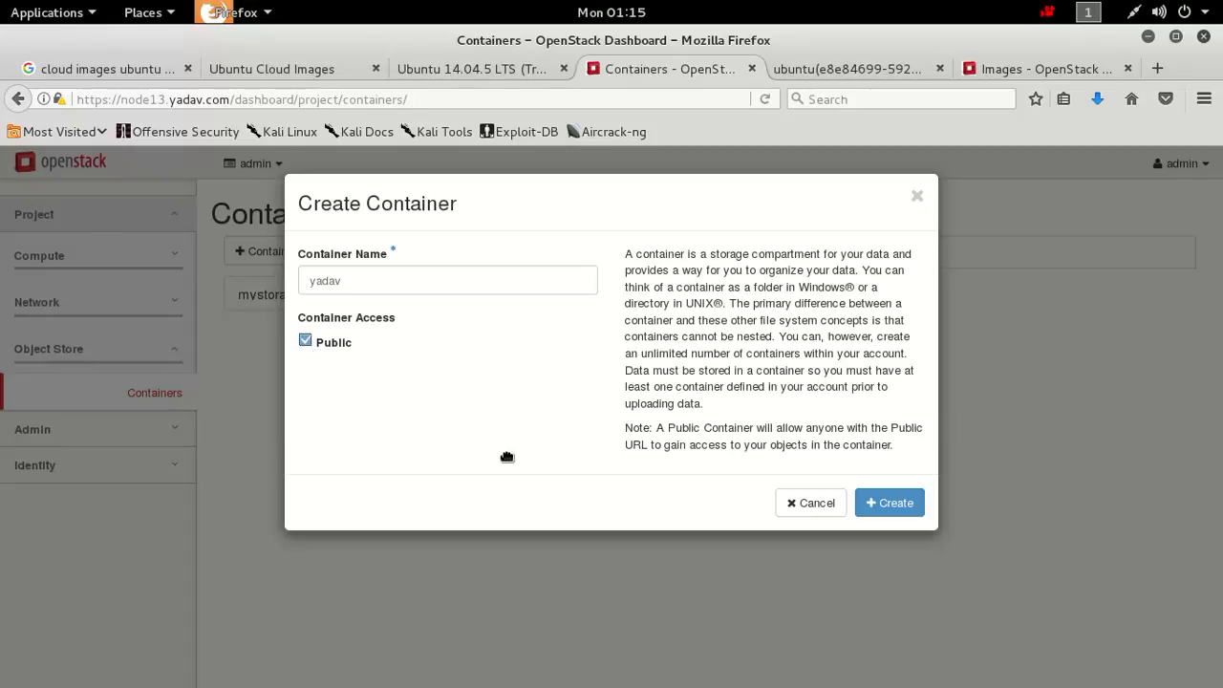
pyautogui.click(886, 514)
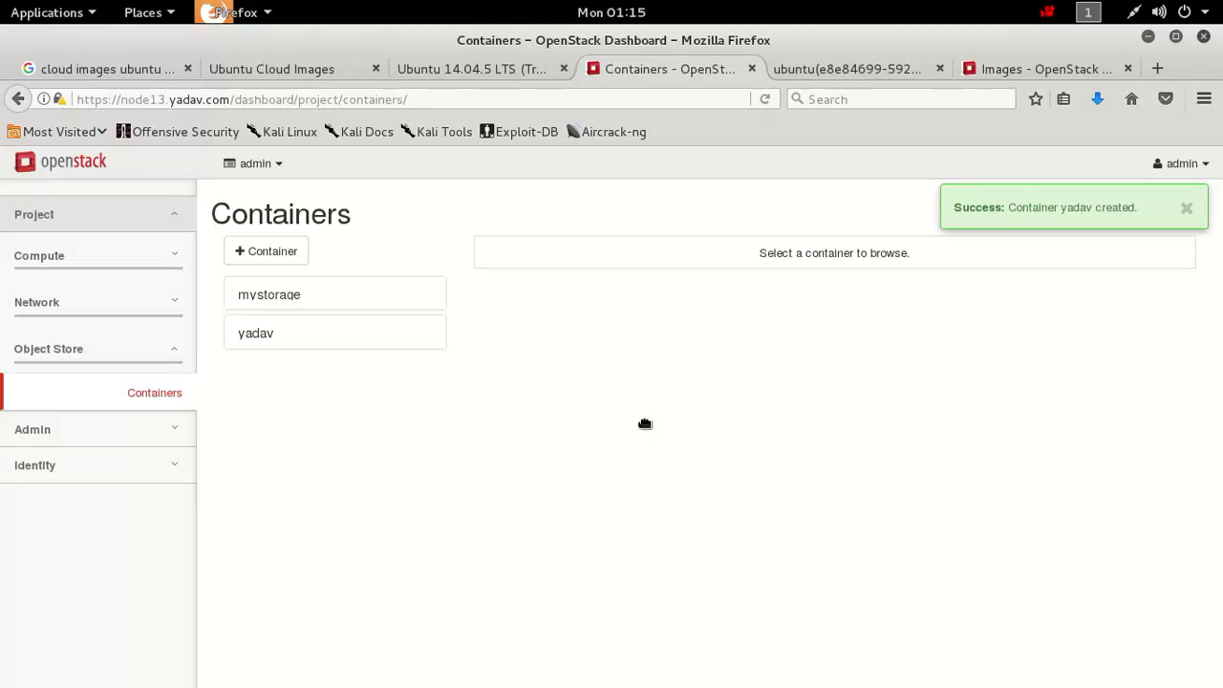
# Upload Desktop/2440.png into the yadav container, then download a copy and save it locally.
pyautogui.doubleClick(318, 343)
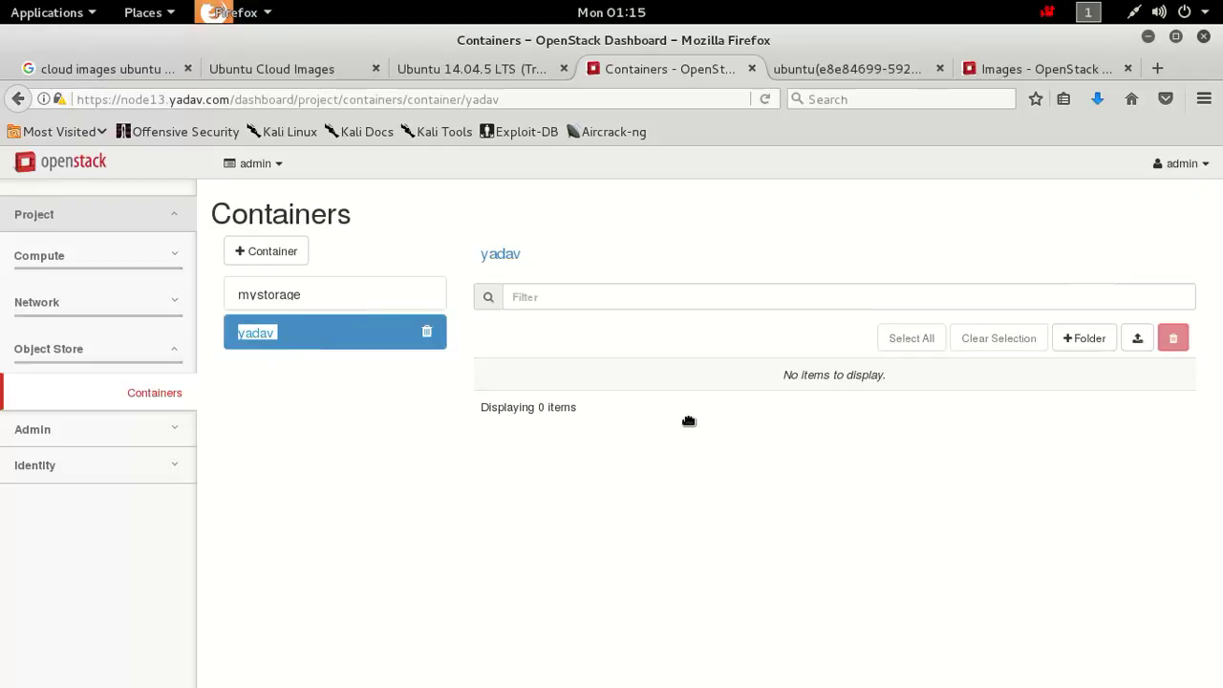
pyautogui.click(1012, 467)
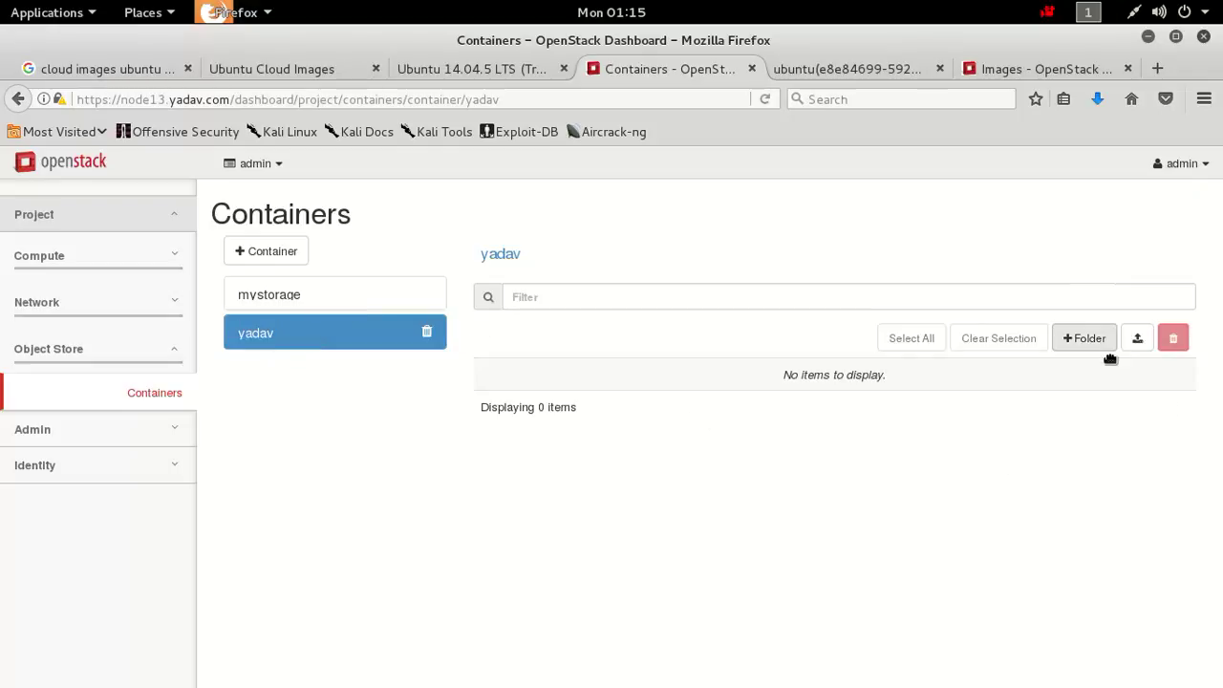
pyautogui.click(1149, 342)
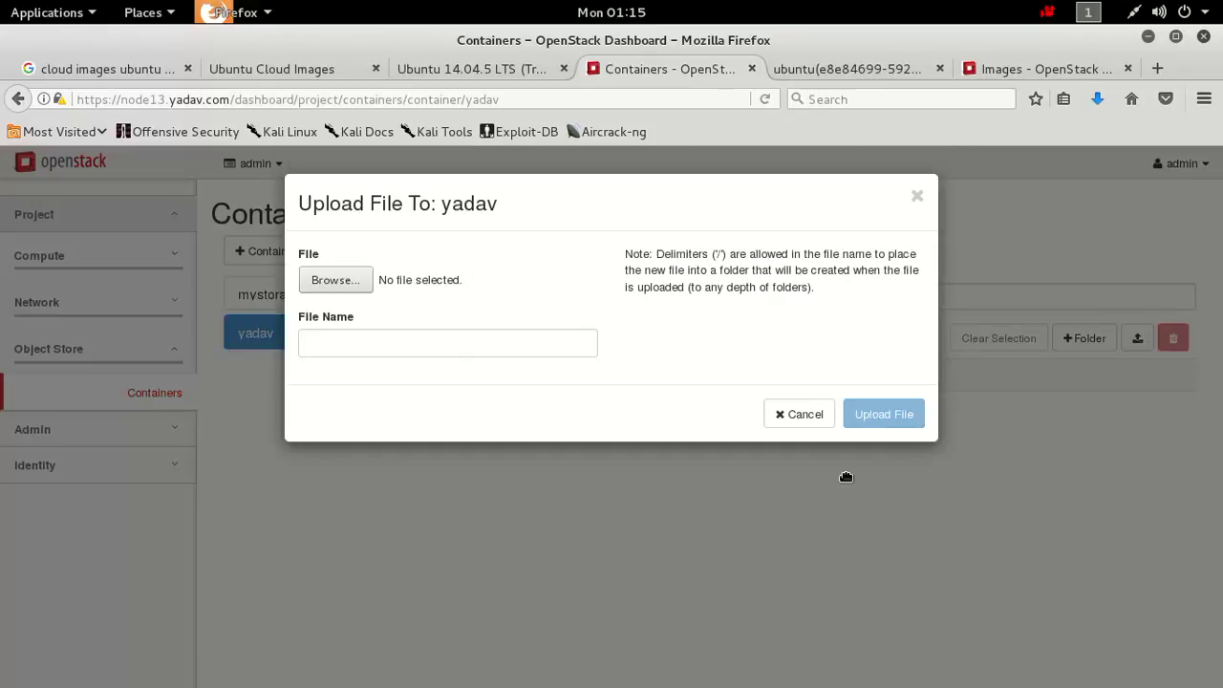
pyautogui.click(364, 279)
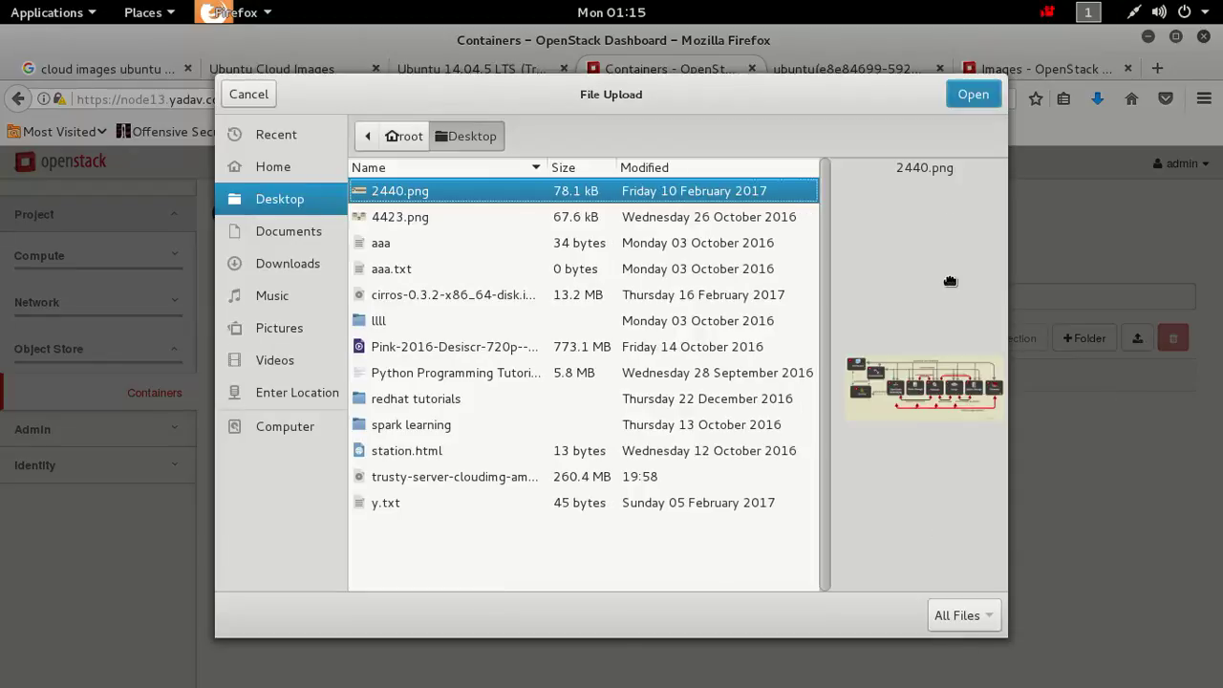
pyautogui.click(978, 103)
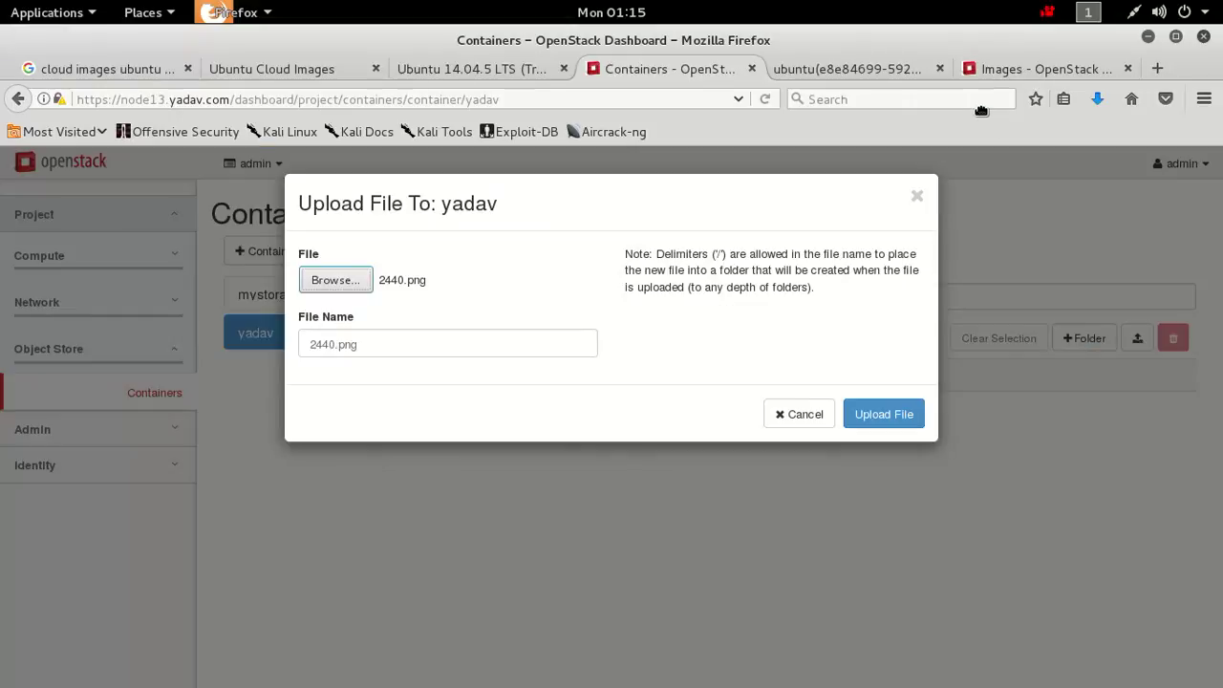
pyautogui.click(888, 425)
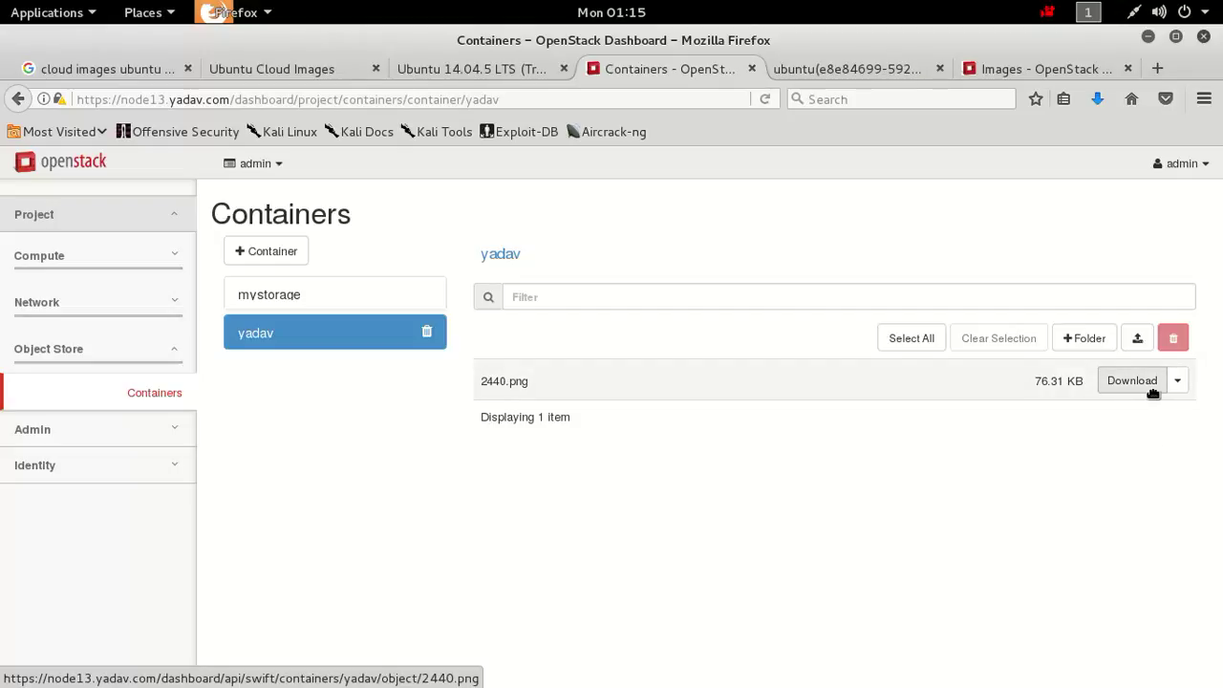
pyautogui.click(1152, 390)
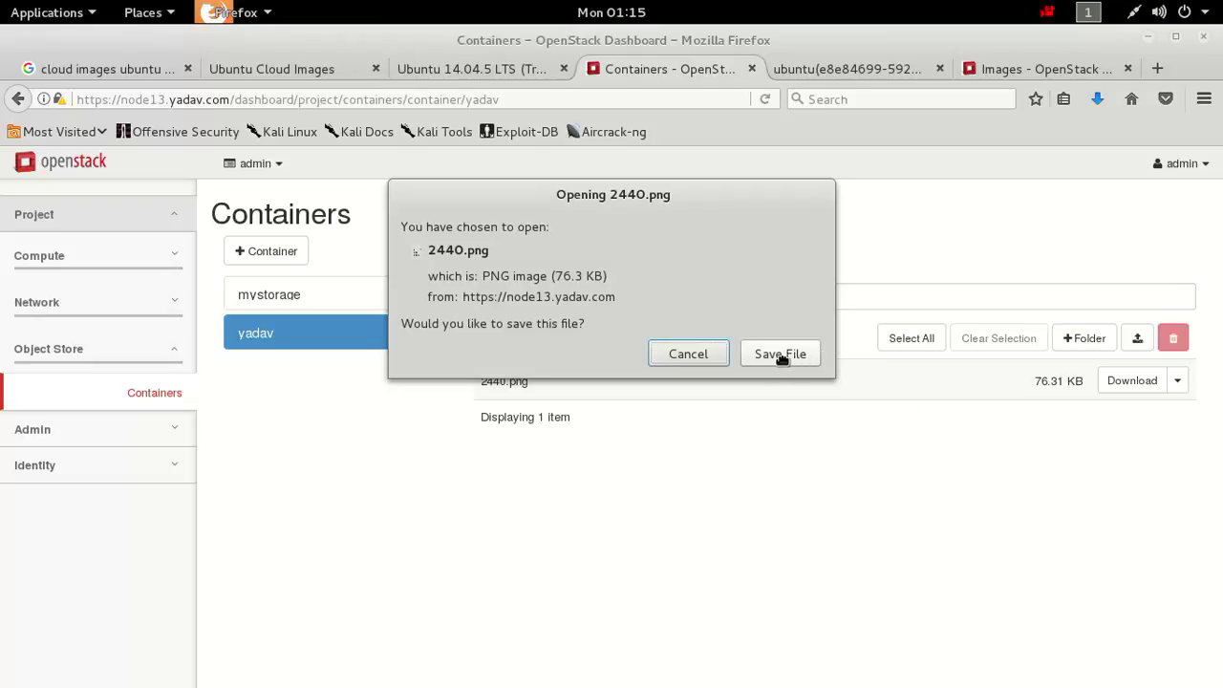
pyautogui.click(782, 355)
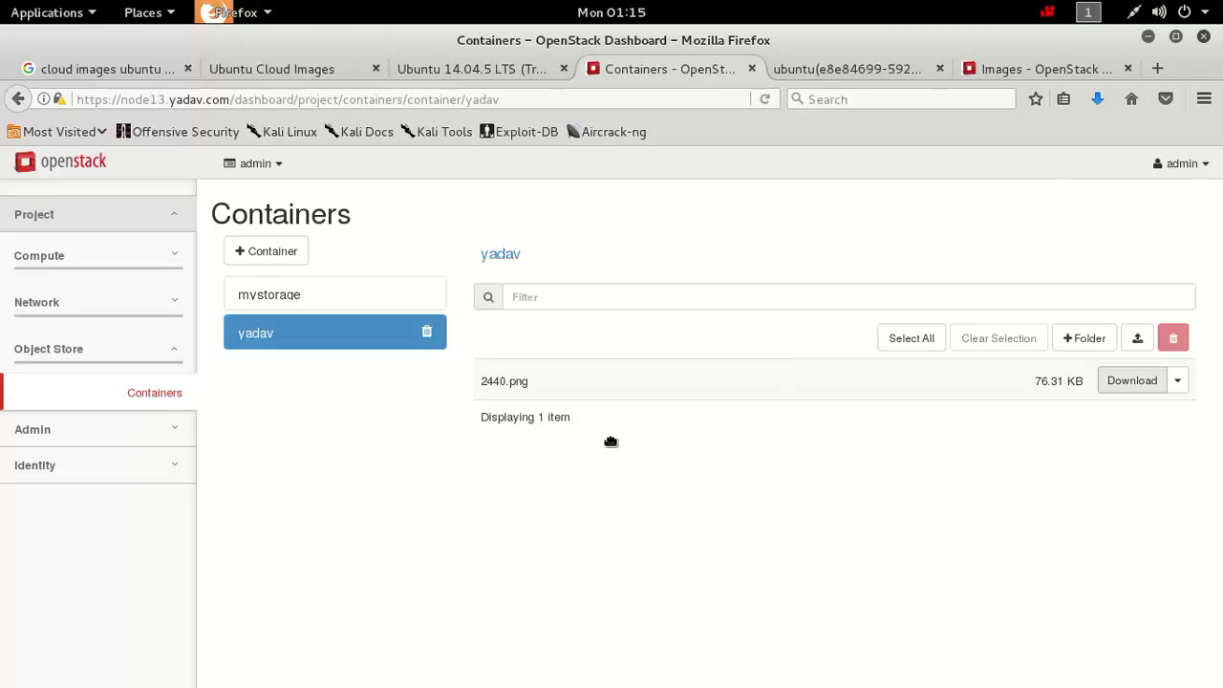
# Review the admin and Member roles under Identity > Roles, then go to the Users list.
pyautogui.click(151, 475)
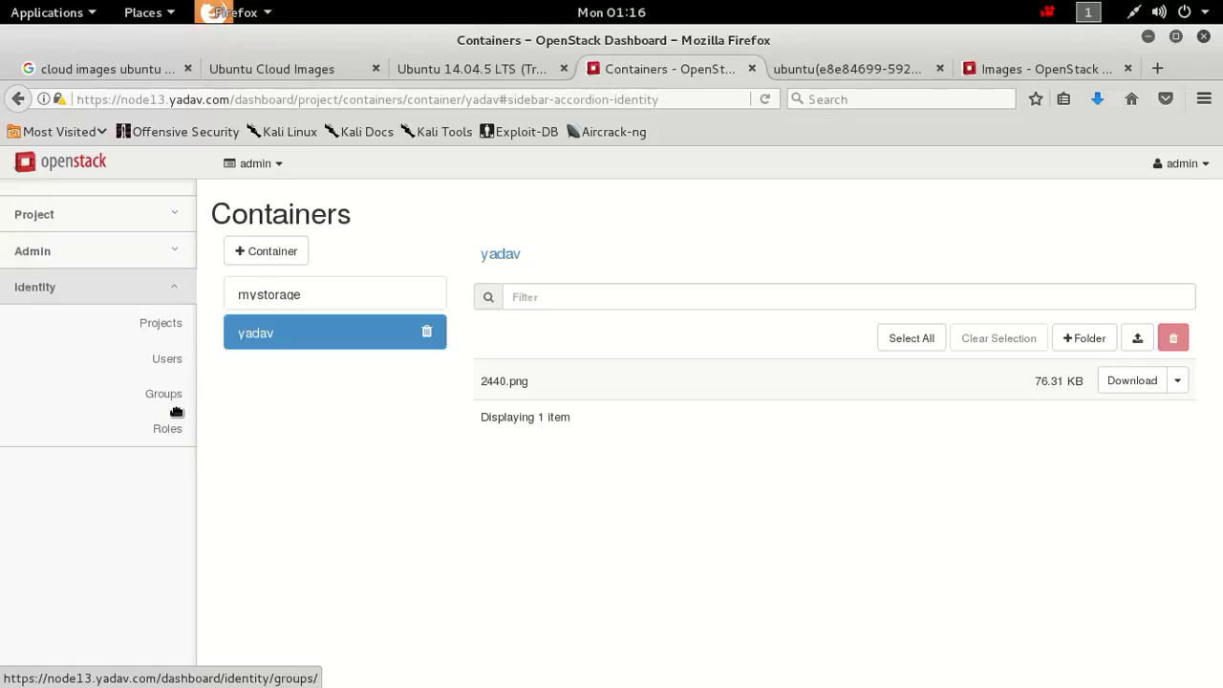
pyautogui.click(181, 447)
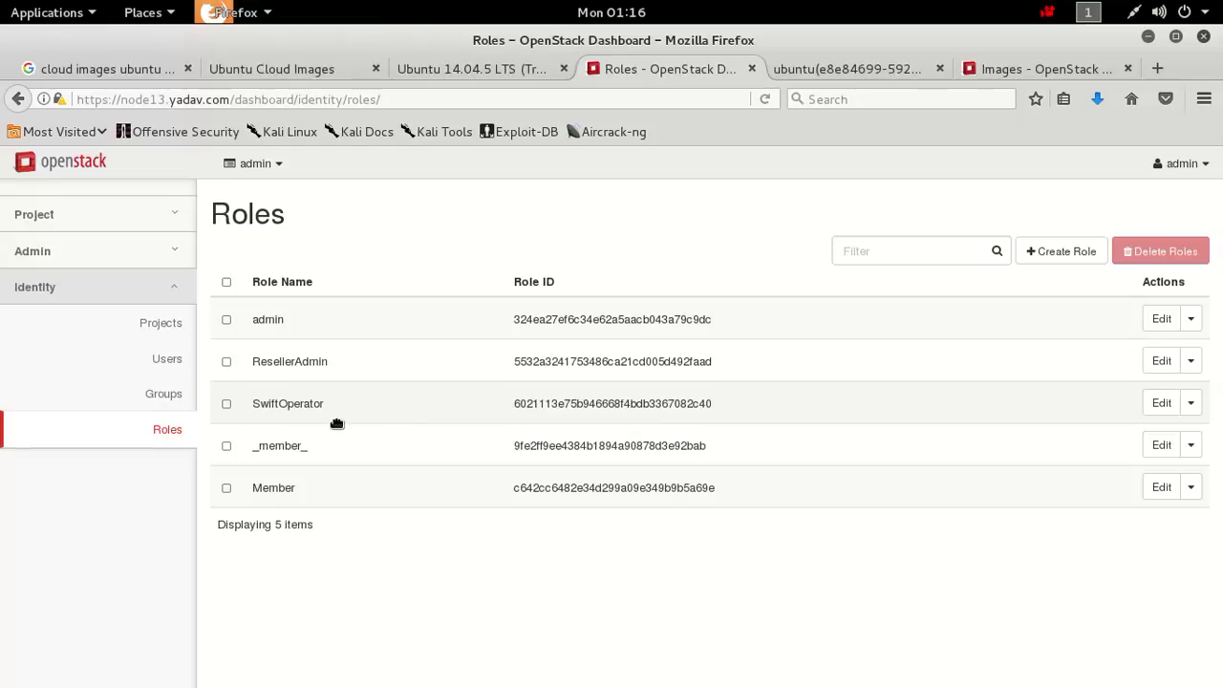
pyautogui.doubleClick(273, 319)
pyautogui.doubleClick(273, 487)
pyautogui.doubleClick(271, 321)
pyautogui.click(271, 320)
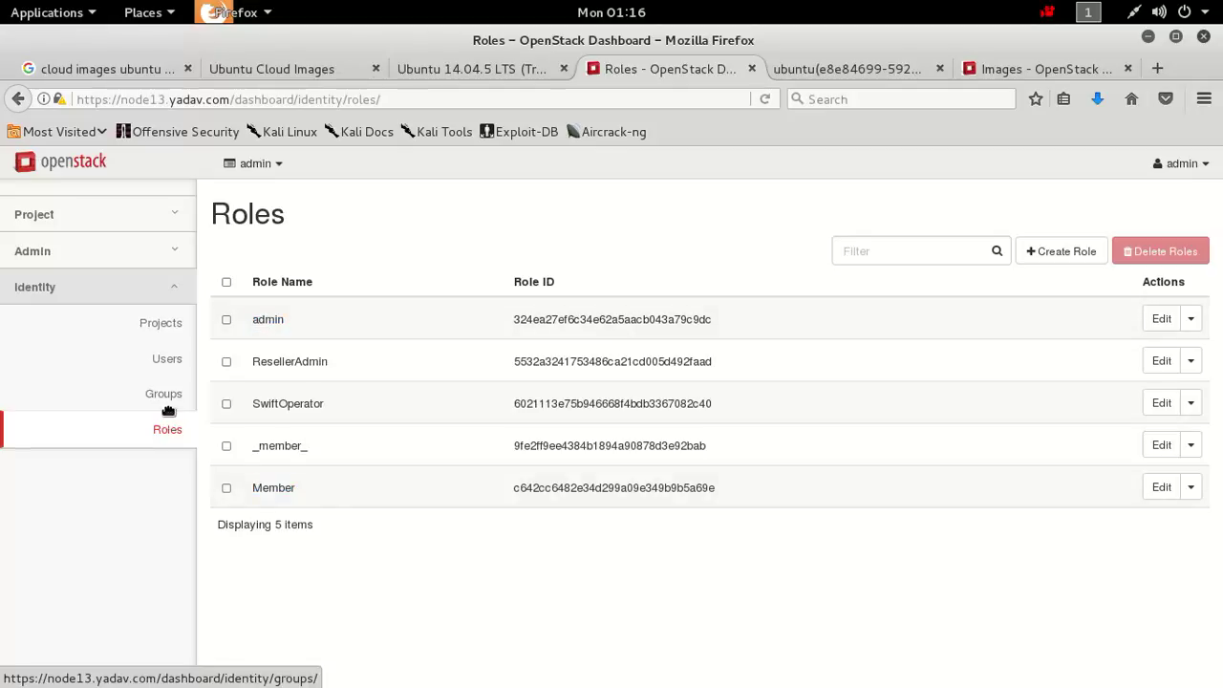
pyautogui.click(179, 371)
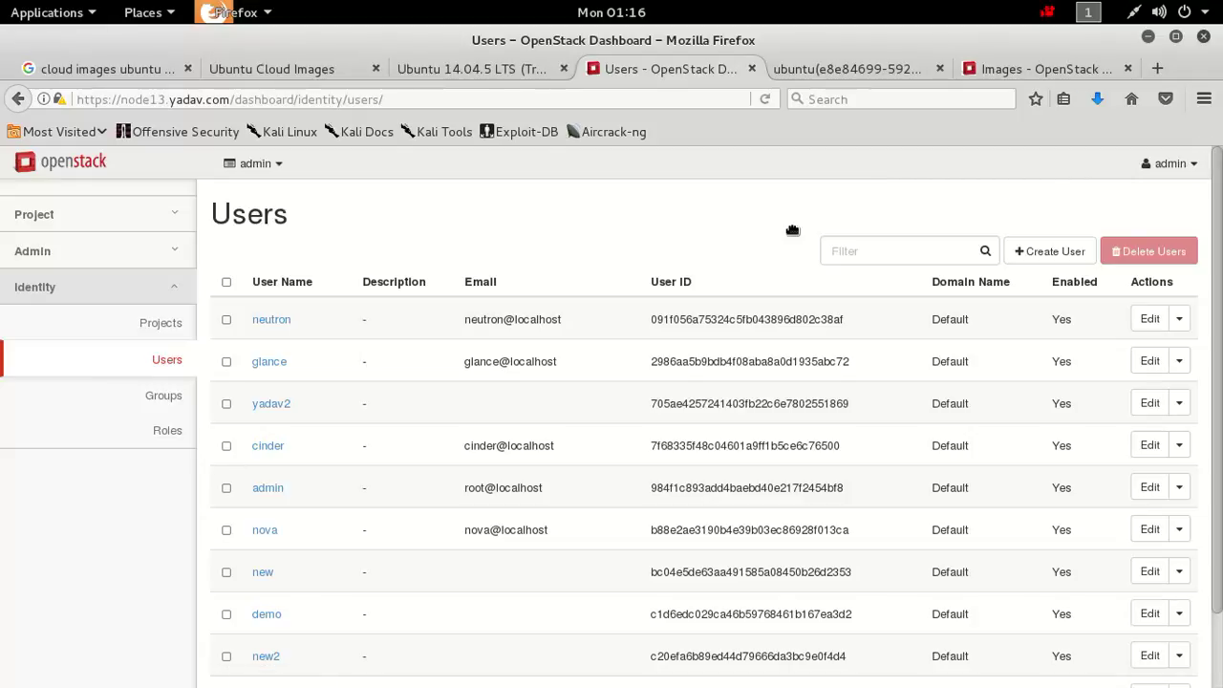
# Start a new user named 'india', entering the user's e-mail address and a matching password.
pyautogui.click(1051, 256)
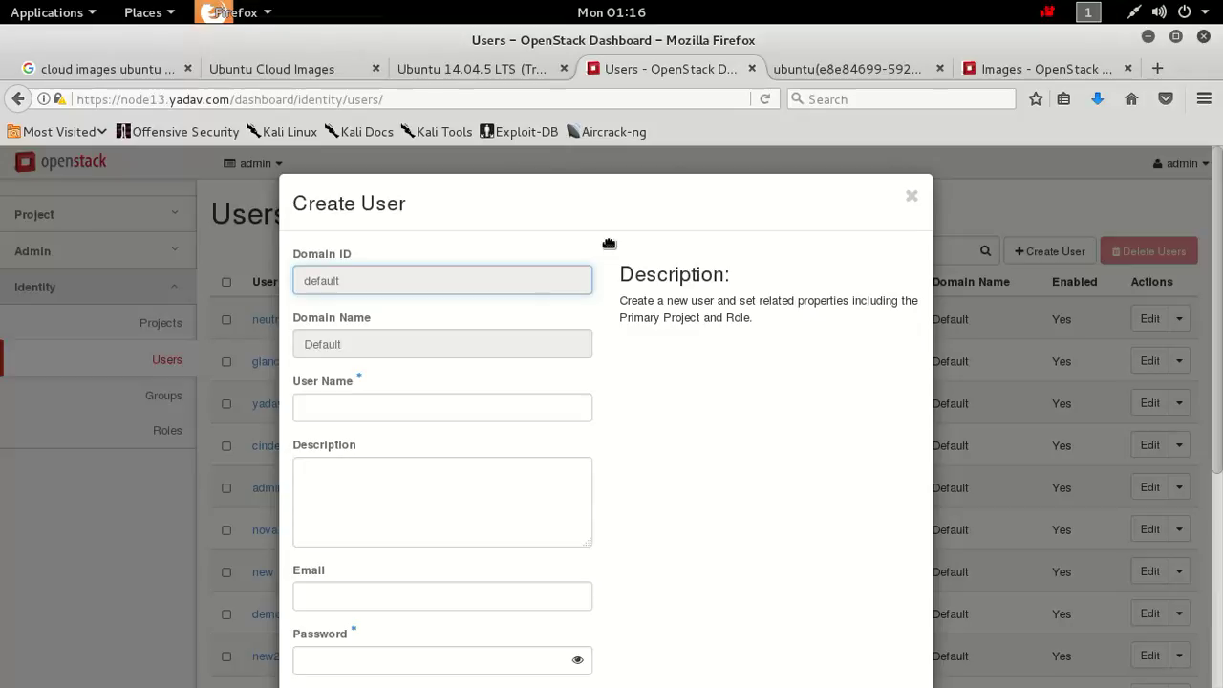
pyautogui.click(379, 414)
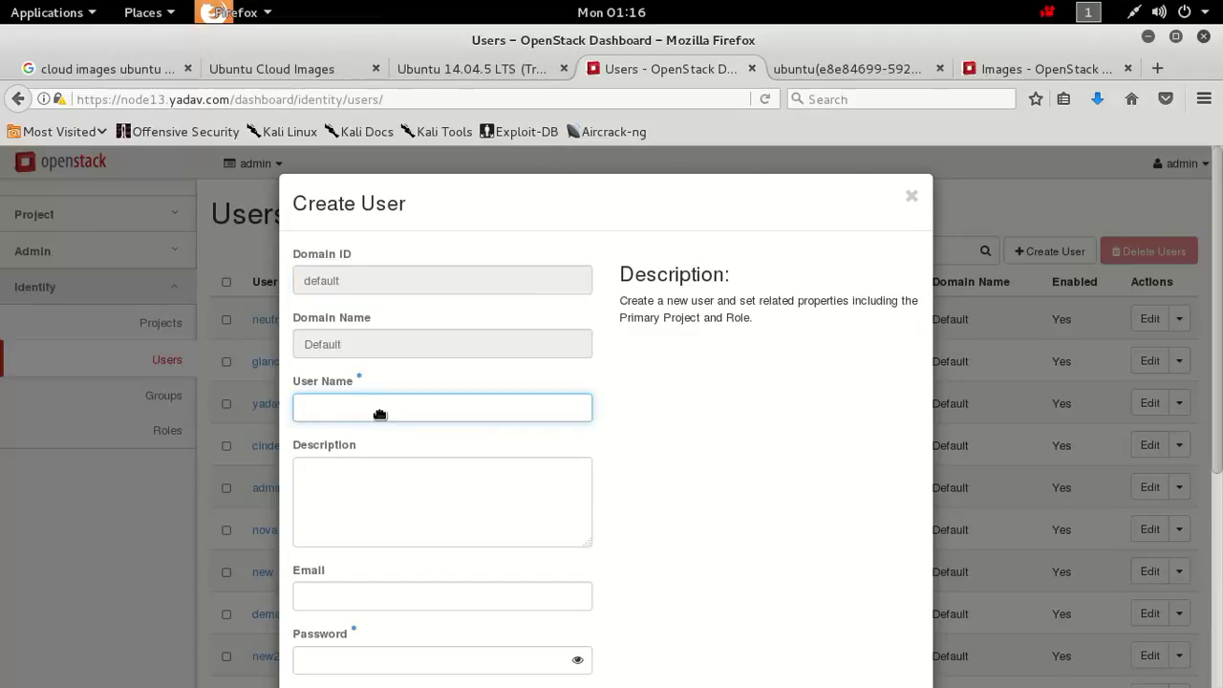
pyautogui.write('india')
pyautogui.scroll(-4, 611, 430)
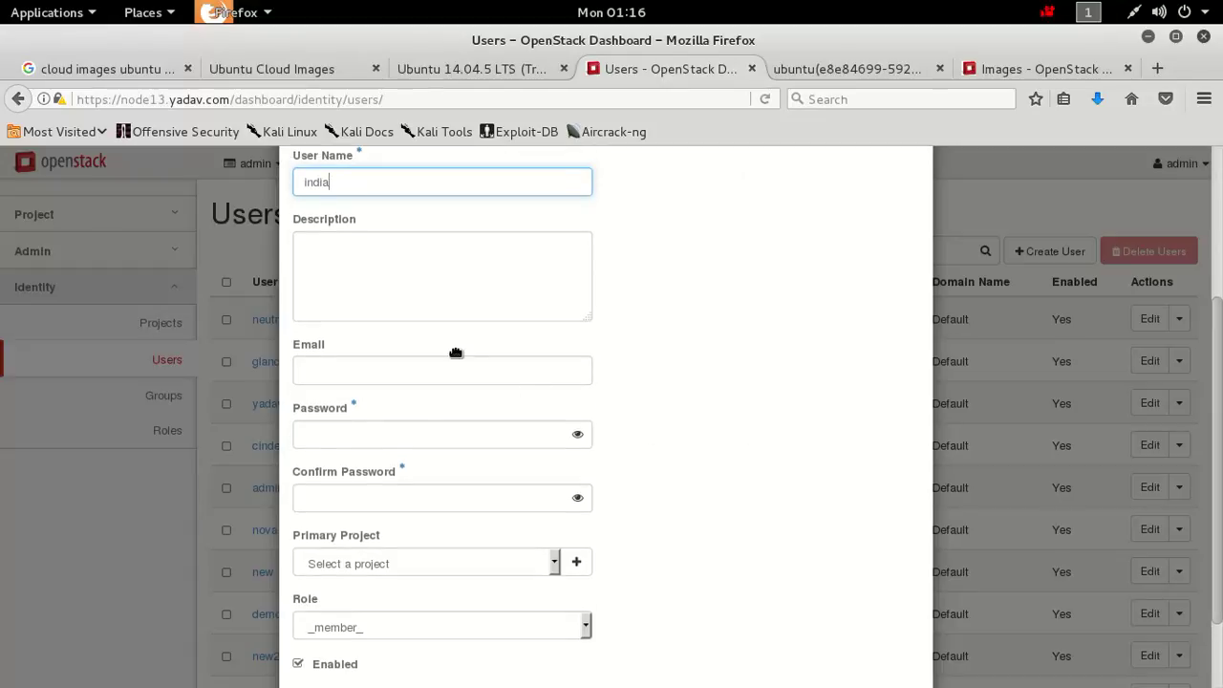
pyautogui.click(454, 378)
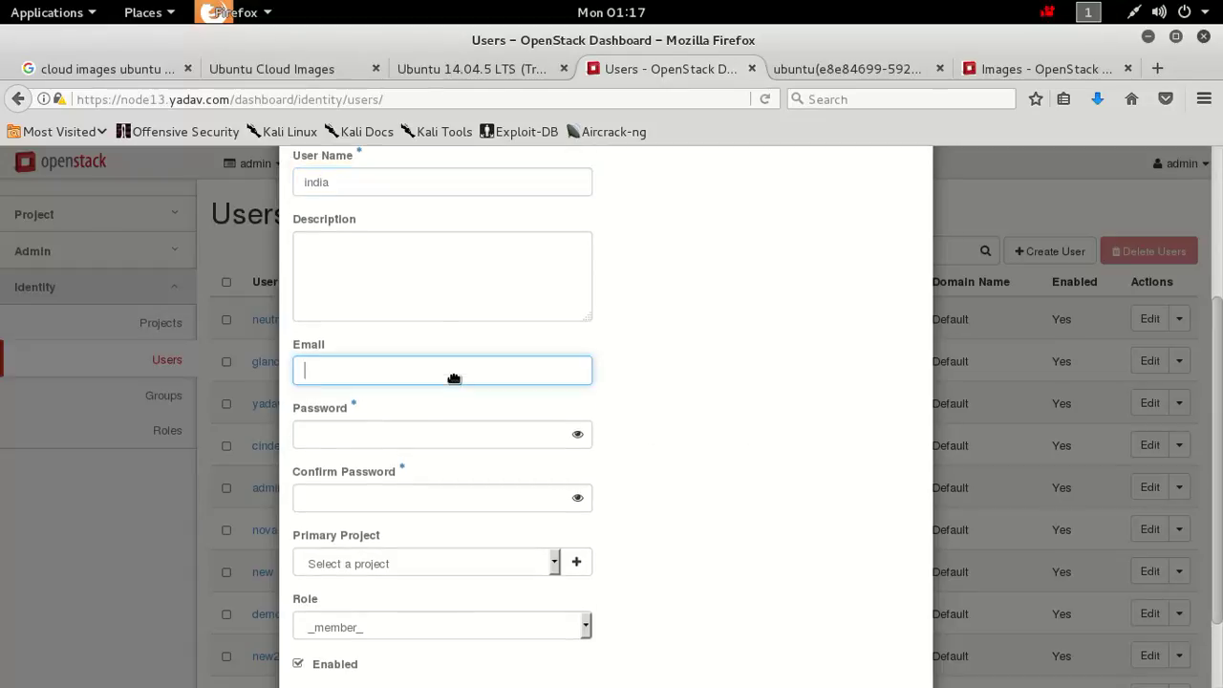
pyautogui.click(398, 441)
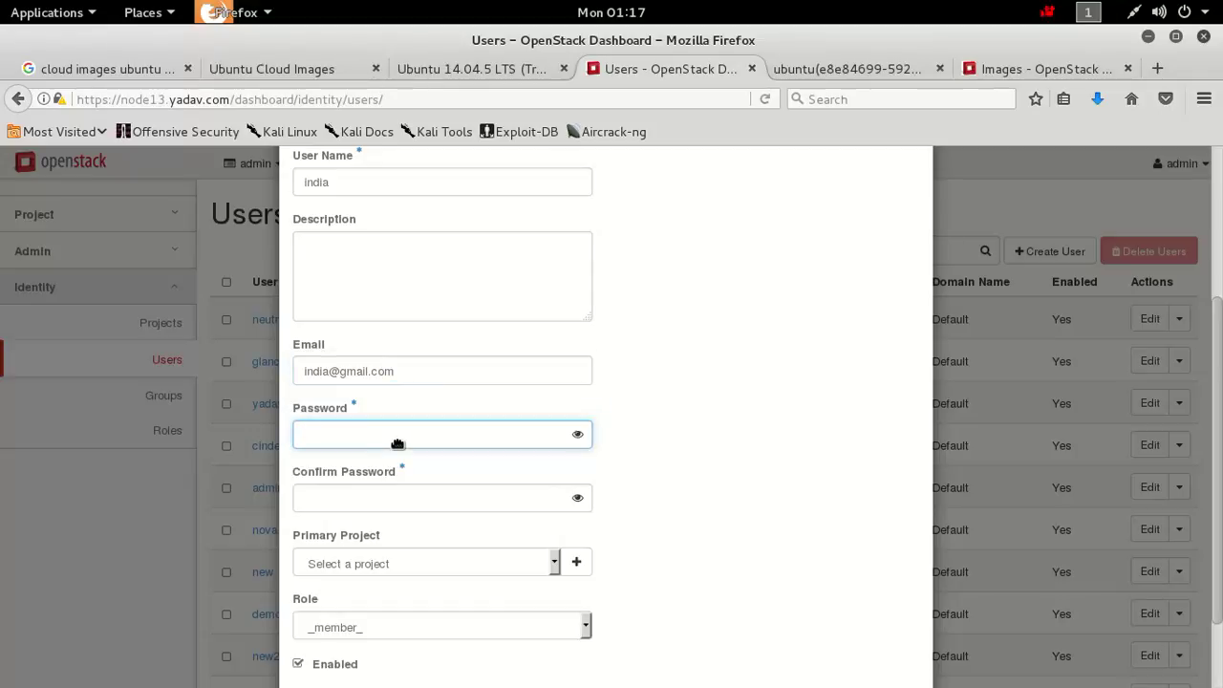
pyautogui.write('i')
pyautogui.press('Tab')
pyautogui.write('i')
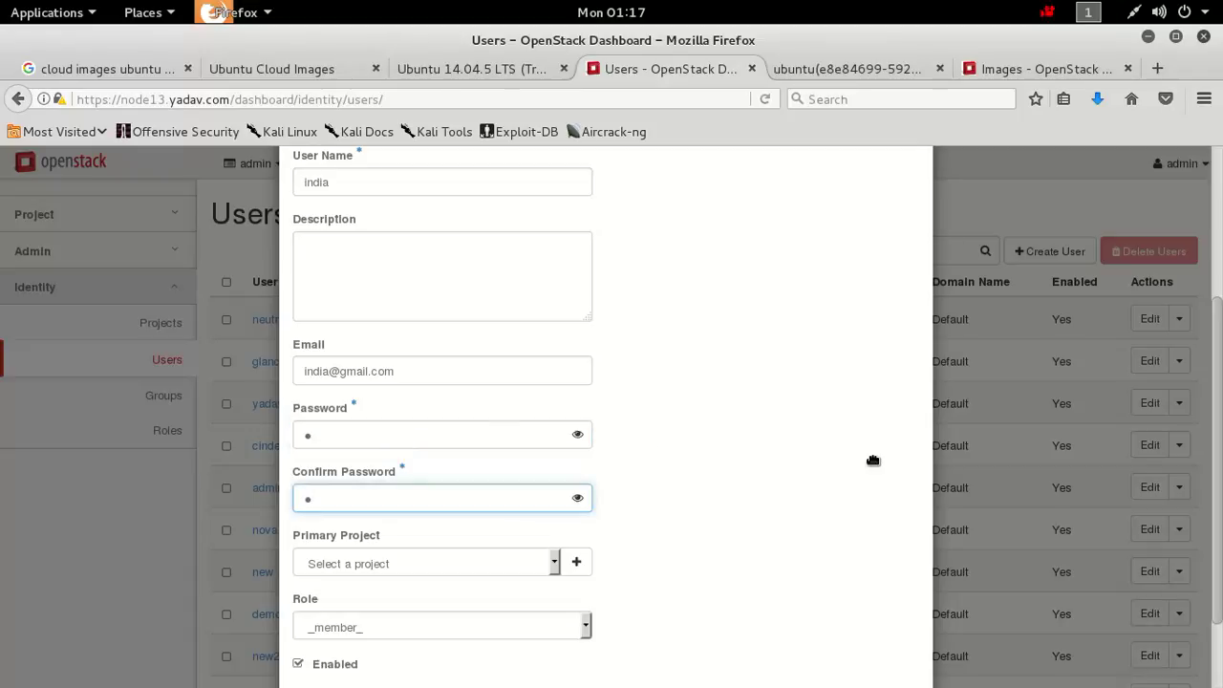
# Check the Primary Project options, then start creating a new project for the user.
pyautogui.click(531, 571)
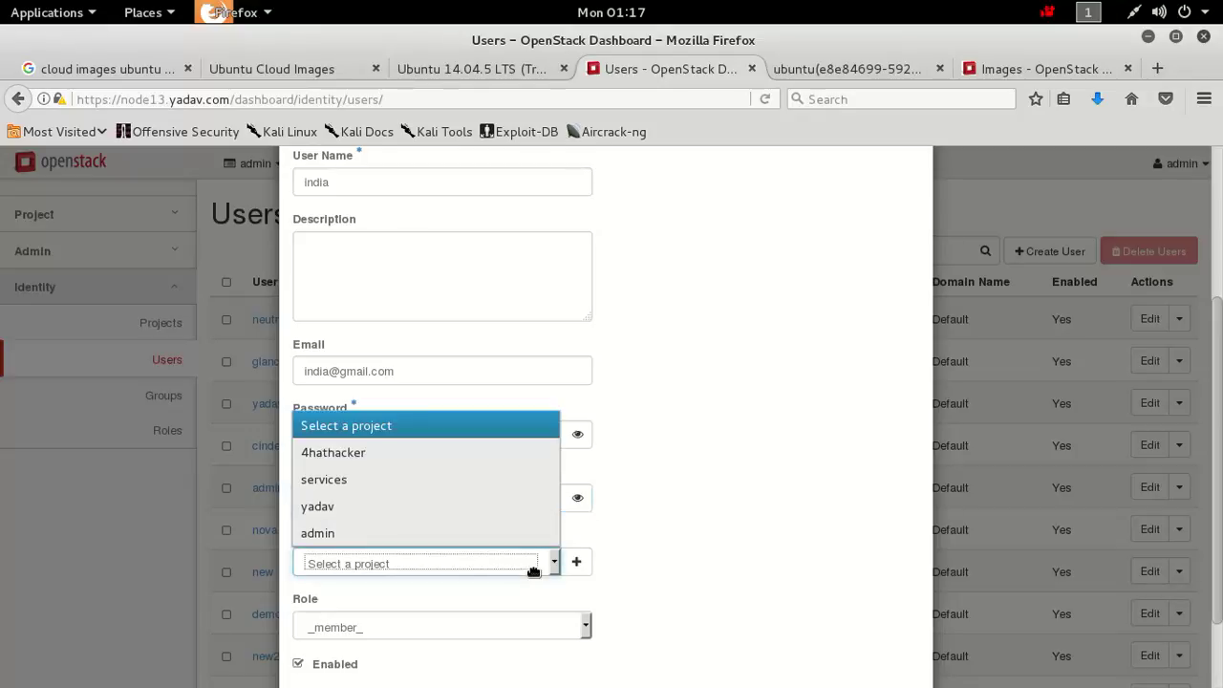
pyautogui.click(677, 564)
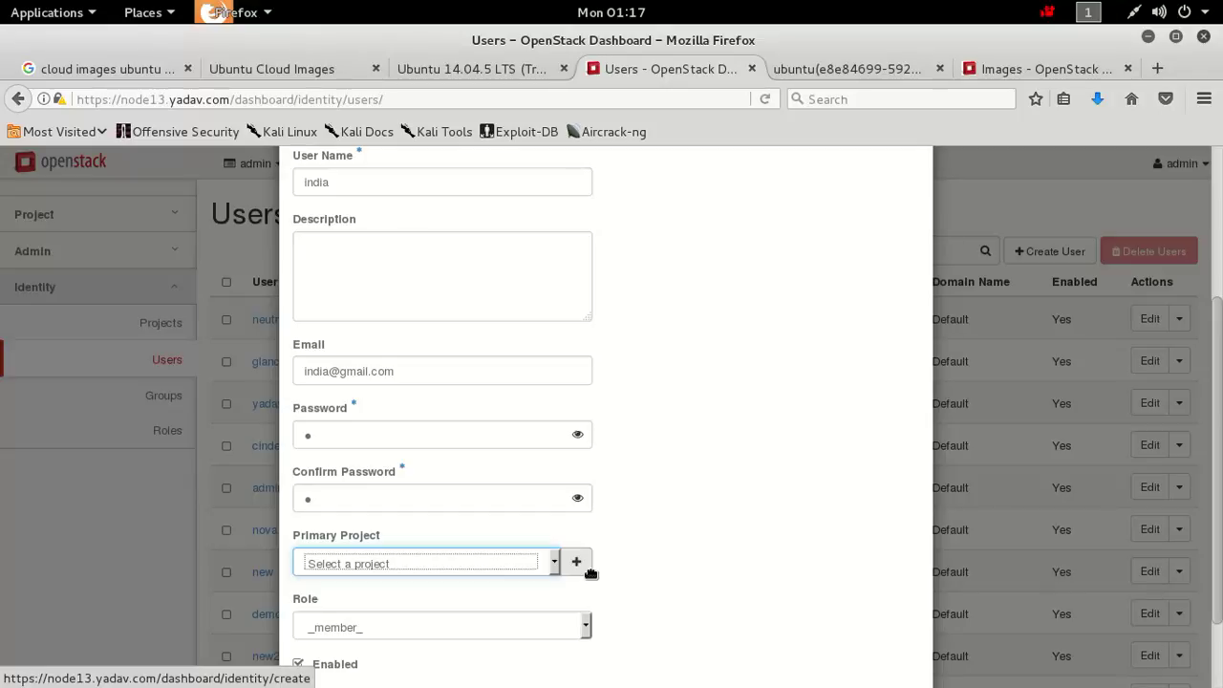
pyautogui.click(589, 568)
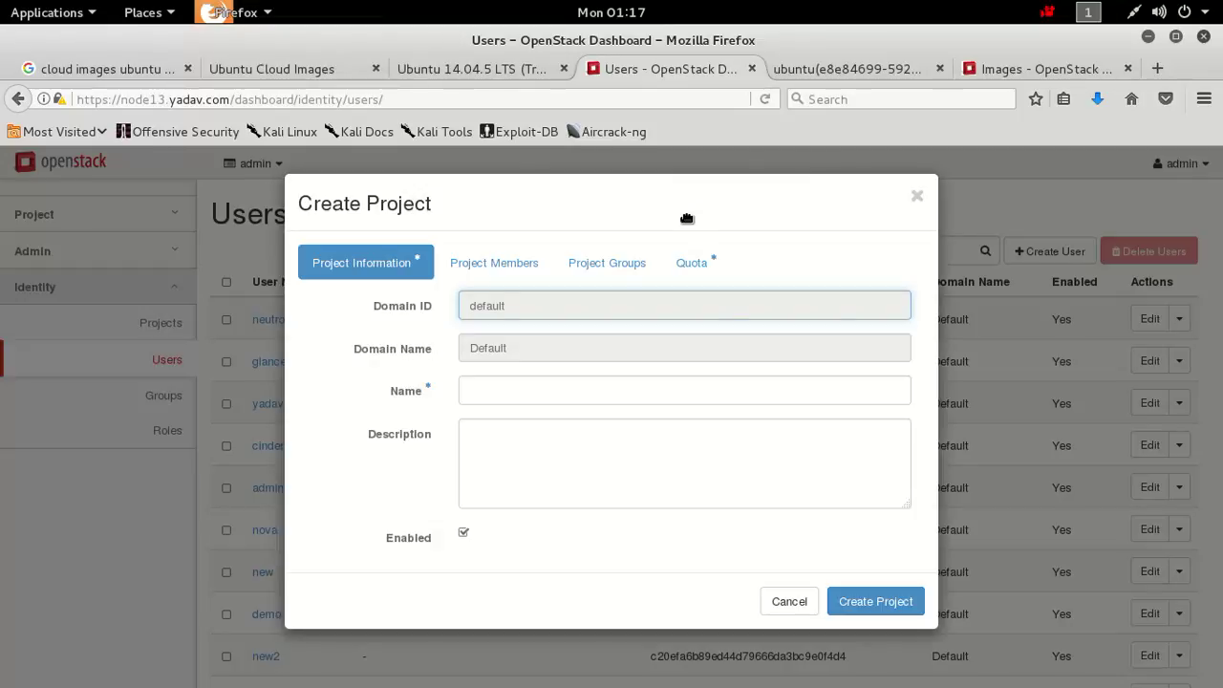
# Name the new project 'indian' and add yadav2 as a project member.
pyautogui.click(503, 406)
pyautogui.click(503, 406)
pyautogui.write('indian')
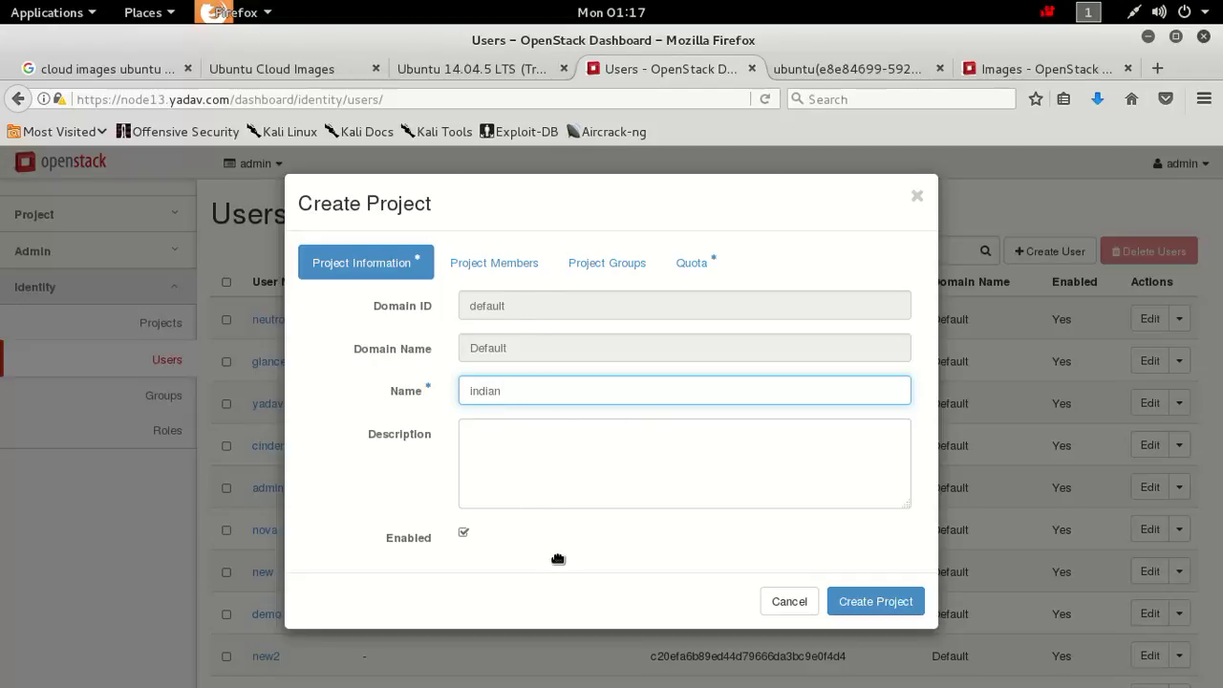
pyautogui.click(517, 282)
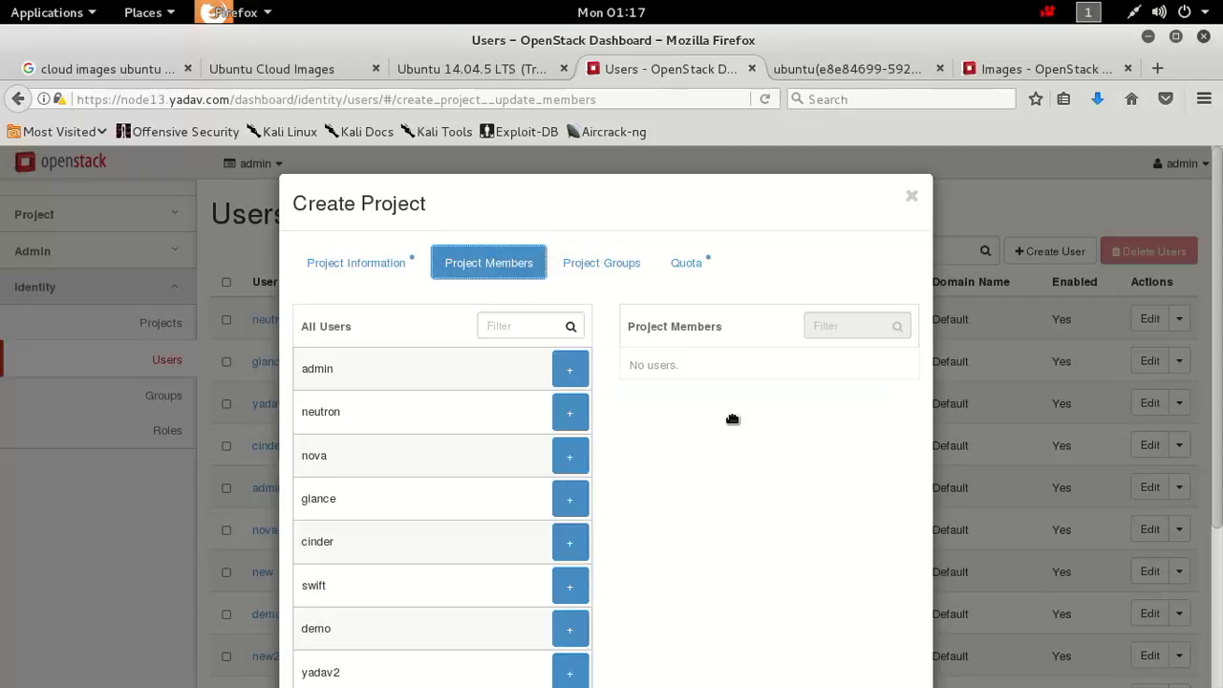
pyautogui.scroll(-4, 612, 430)
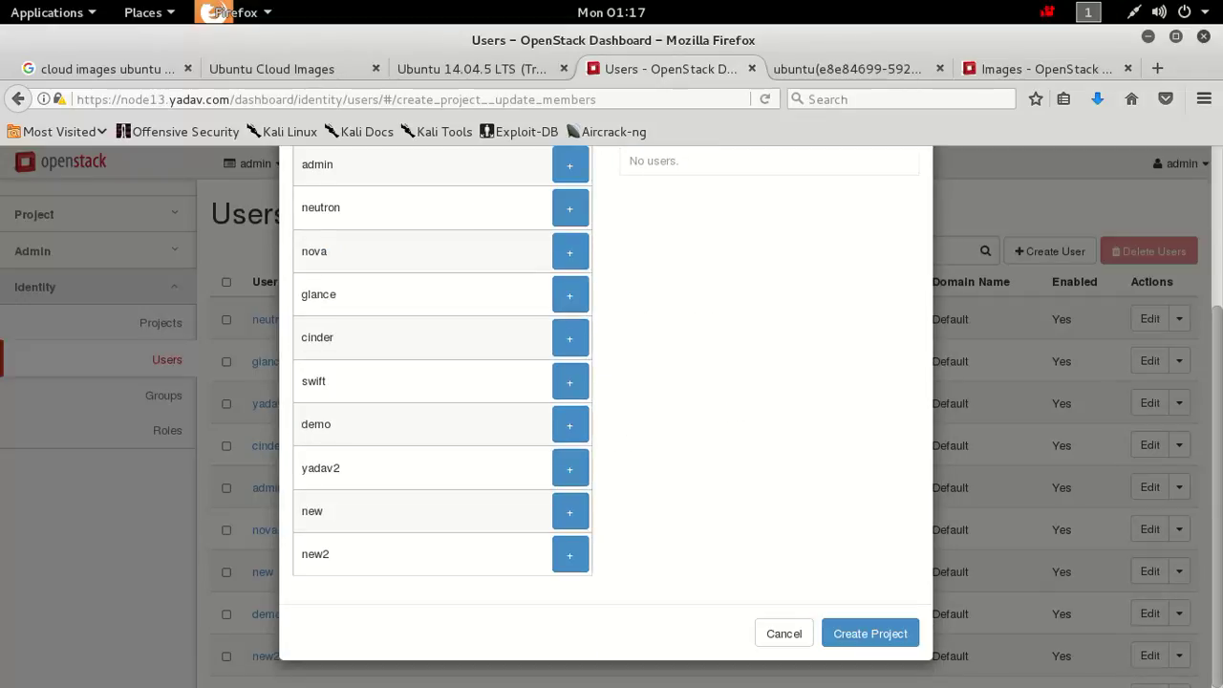
pyautogui.scroll(1, 1220, 535)
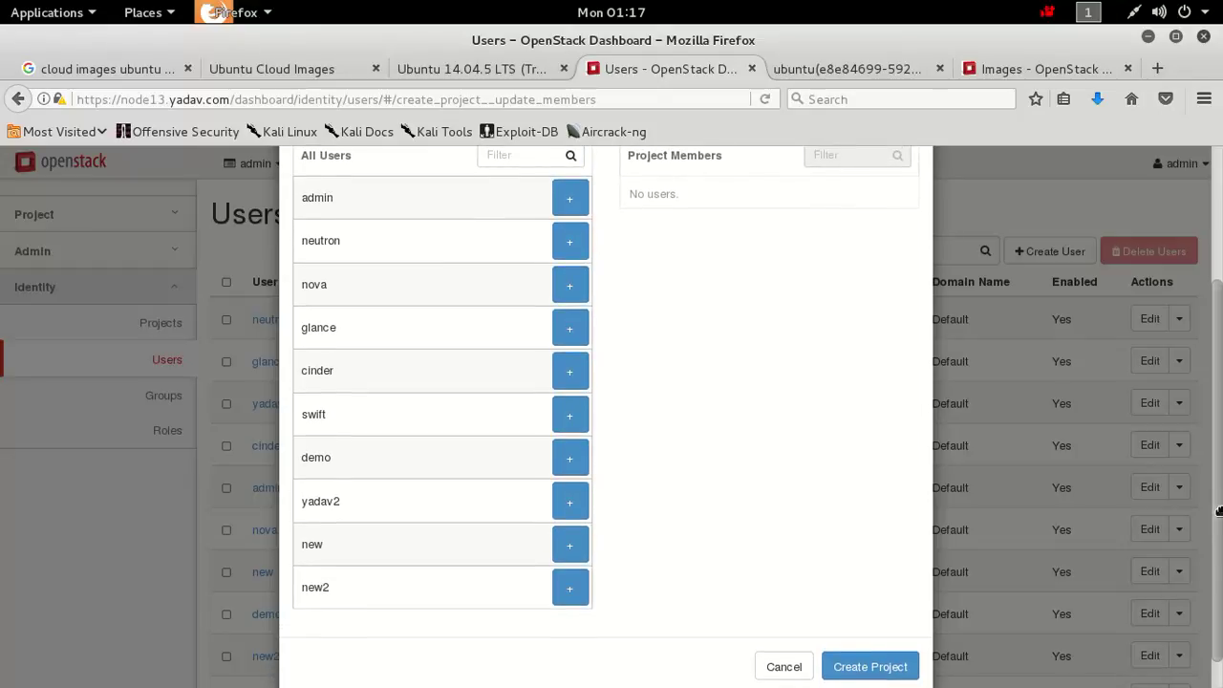
pyautogui.click(571, 501)
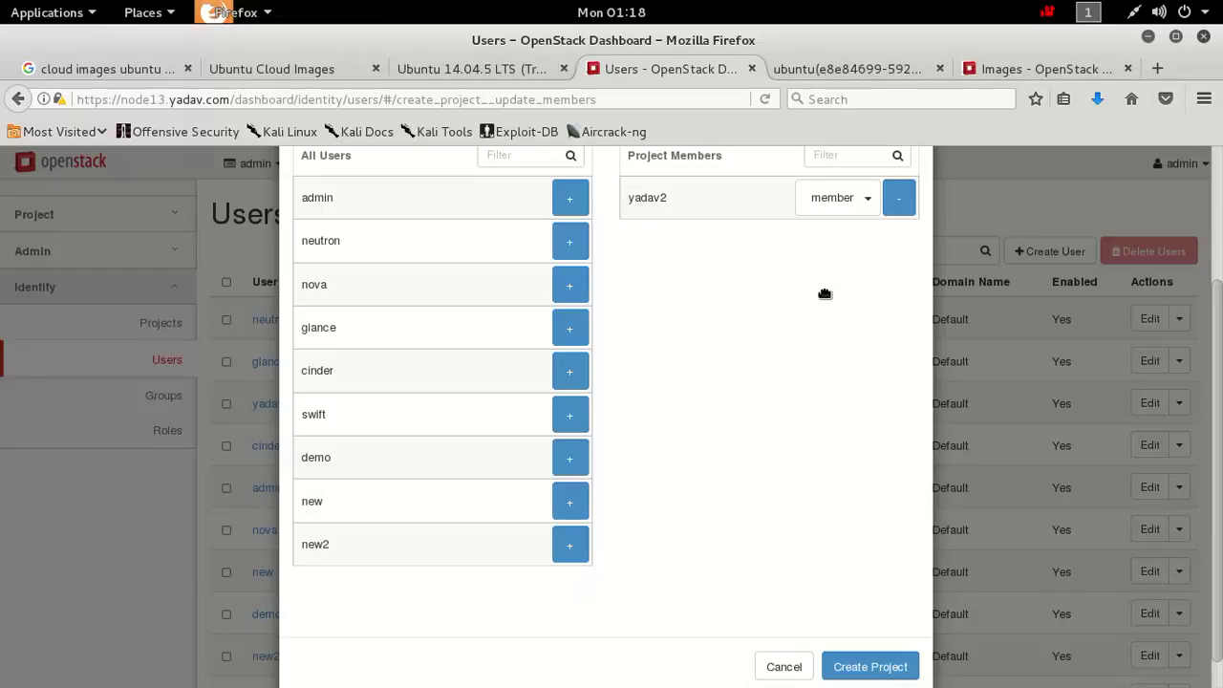
# Review the project's groups and default quotas, then create project indian.
pyautogui.scroll(2, 1218, 325)
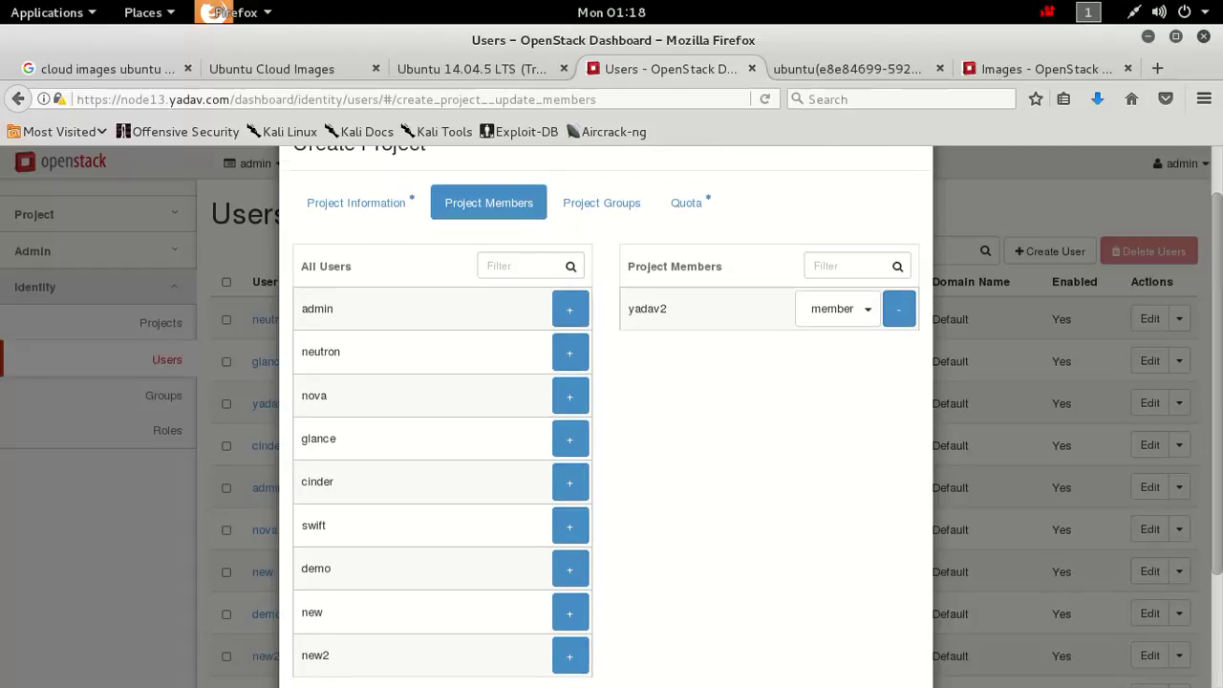
pyautogui.click(634, 206)
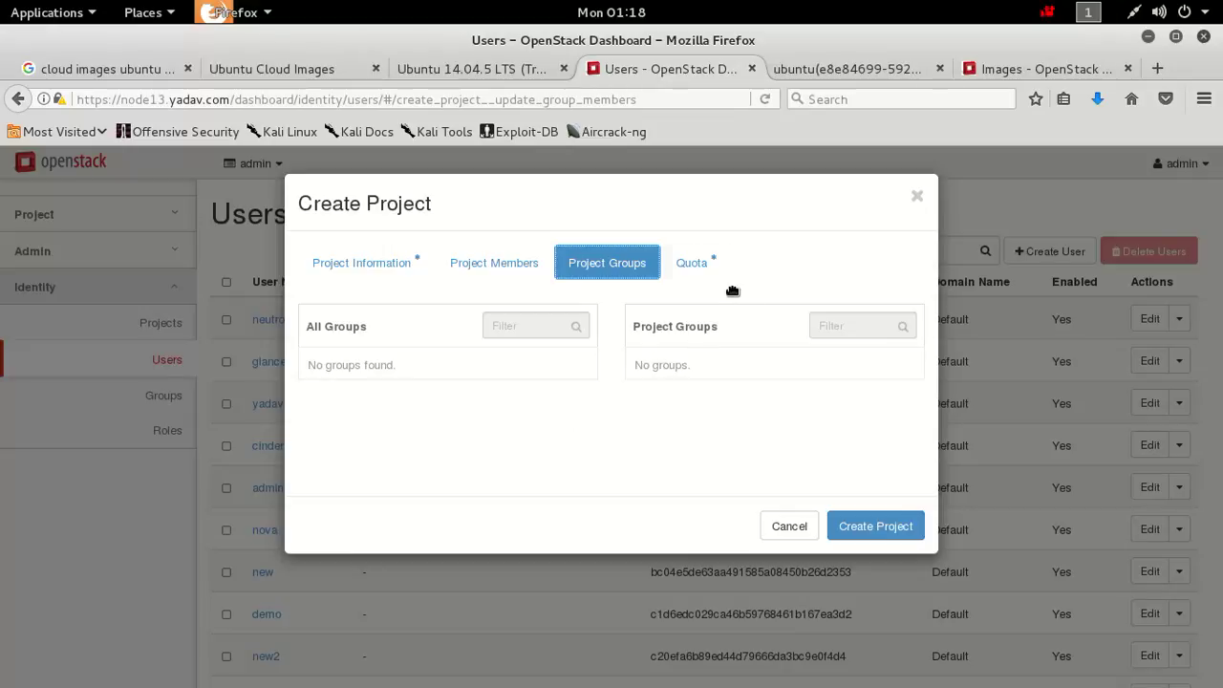
pyautogui.click(706, 270)
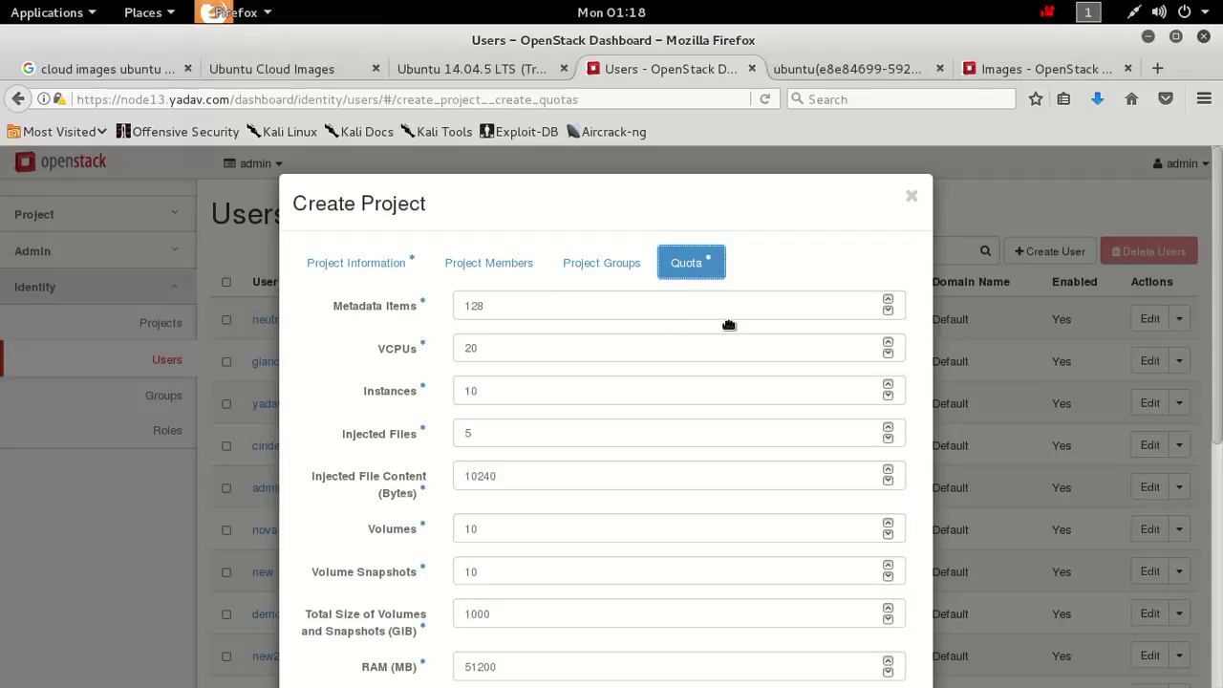
pyautogui.scroll(-3, 612, 417)
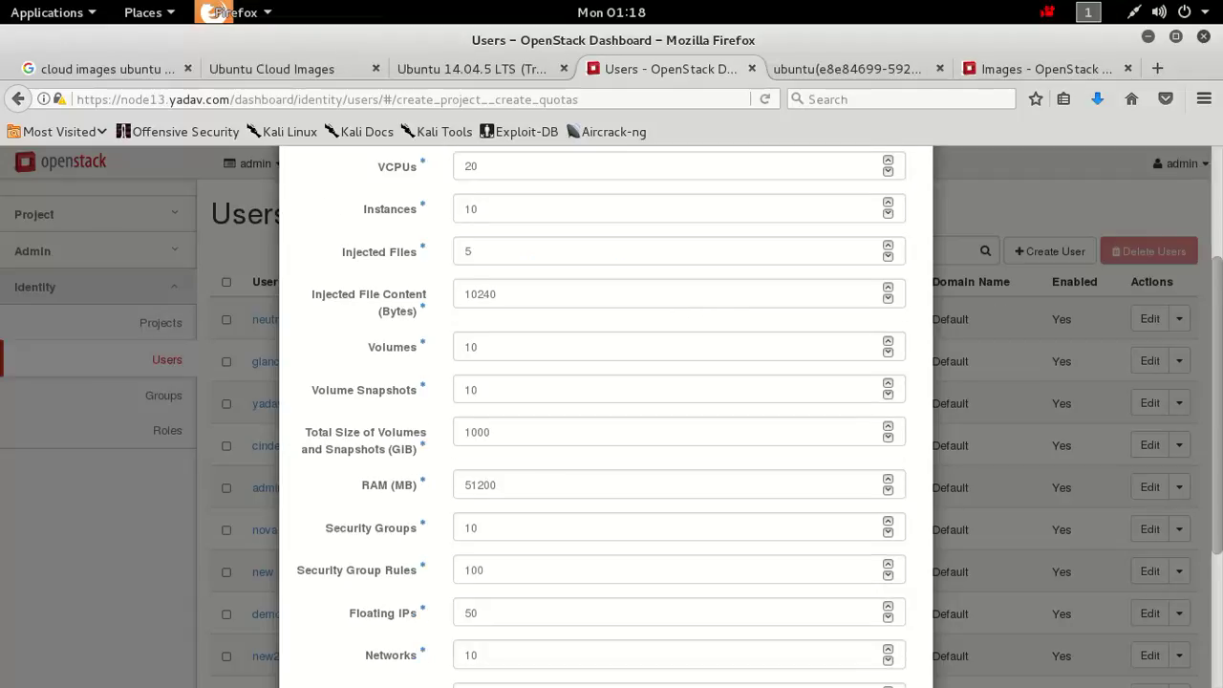
pyautogui.scroll(-2, 611, 417)
pyautogui.moveTo(1218, 501); pyautogui.dragTo(1218, 506)
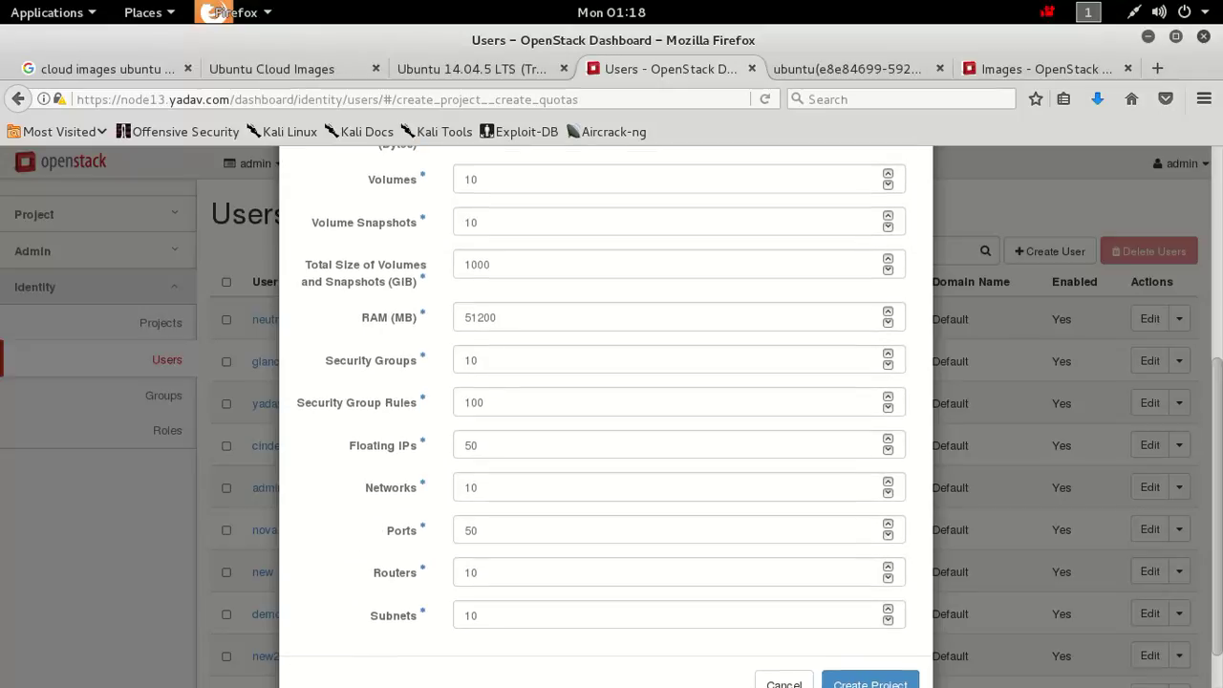
pyautogui.click(865, 682)
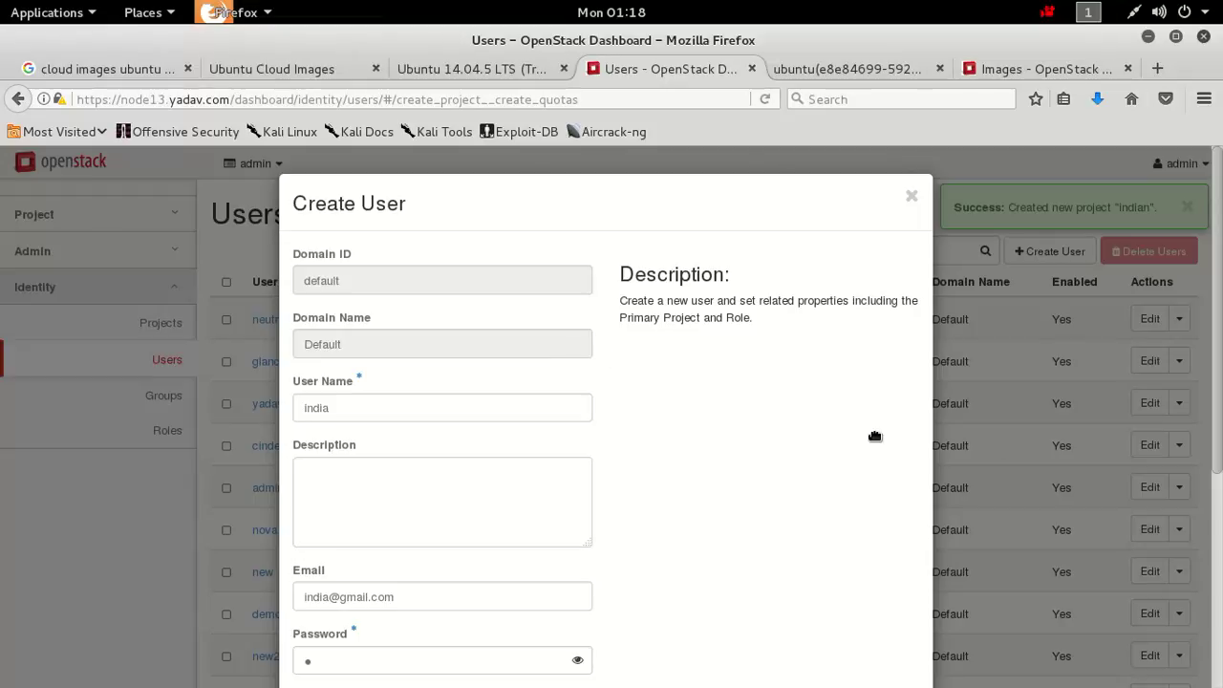
# Give user india the Member role with primary project indian and submit the user.
pyautogui.scroll(-1, 1216, 430)
pyautogui.scroll(-3, 612, 411)
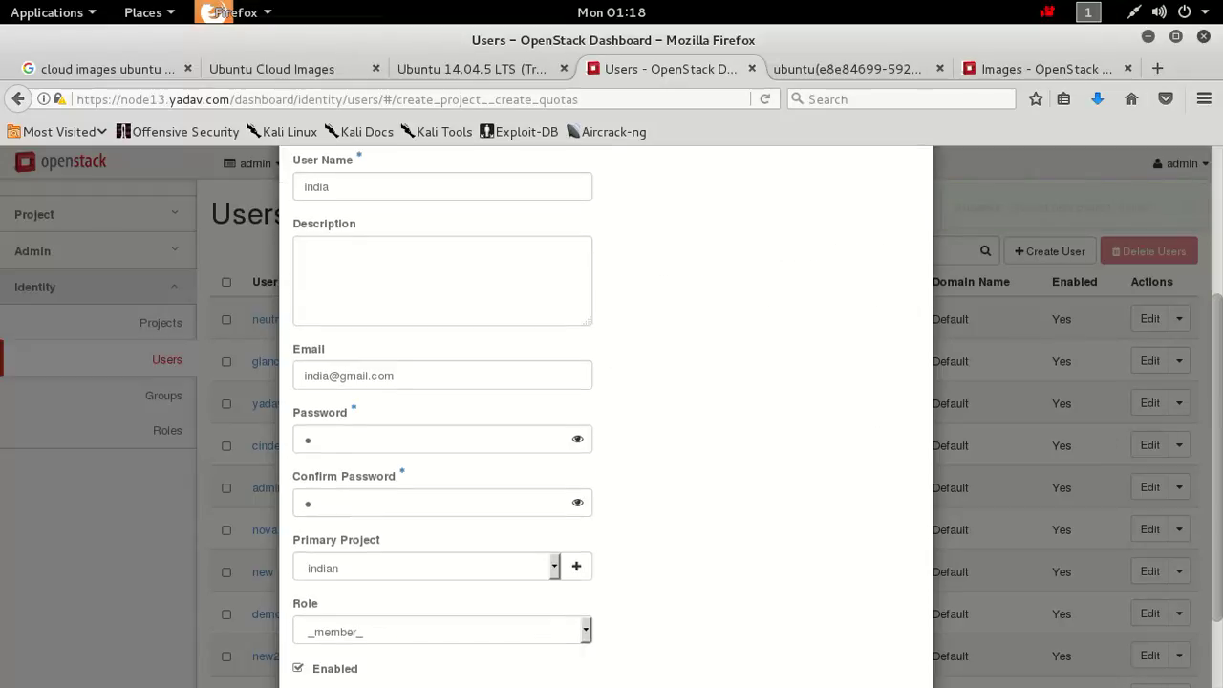
pyautogui.scroll(-2, 611, 410)
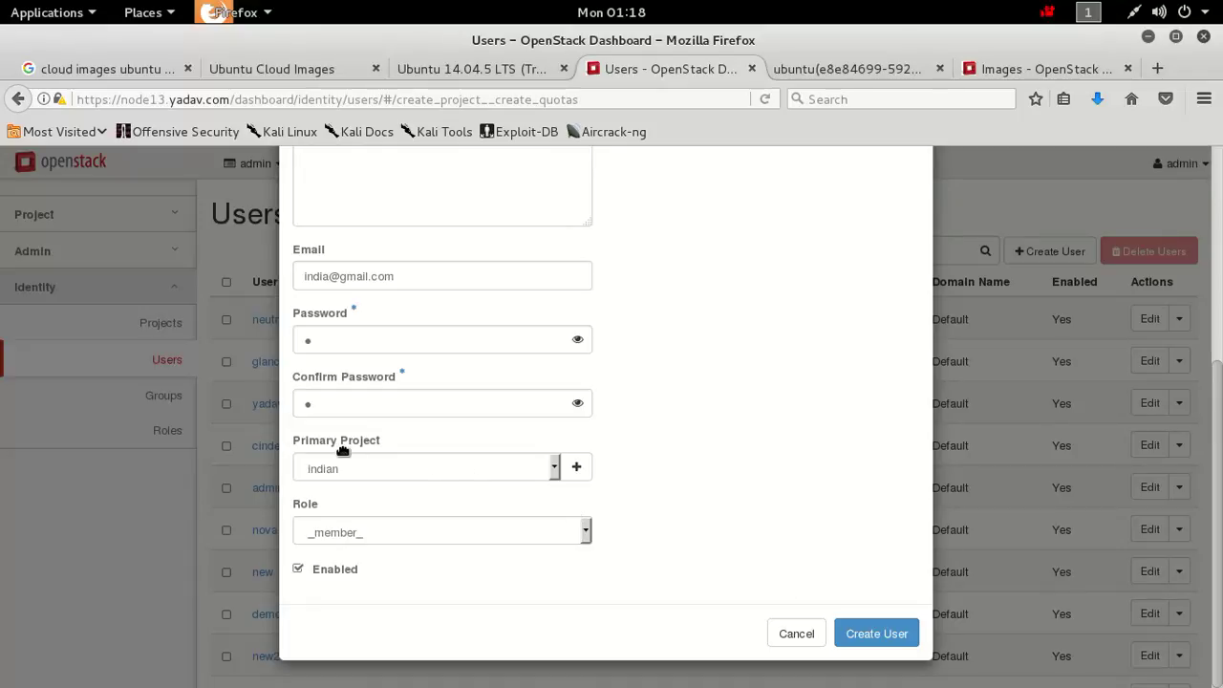
pyautogui.click(446, 537)
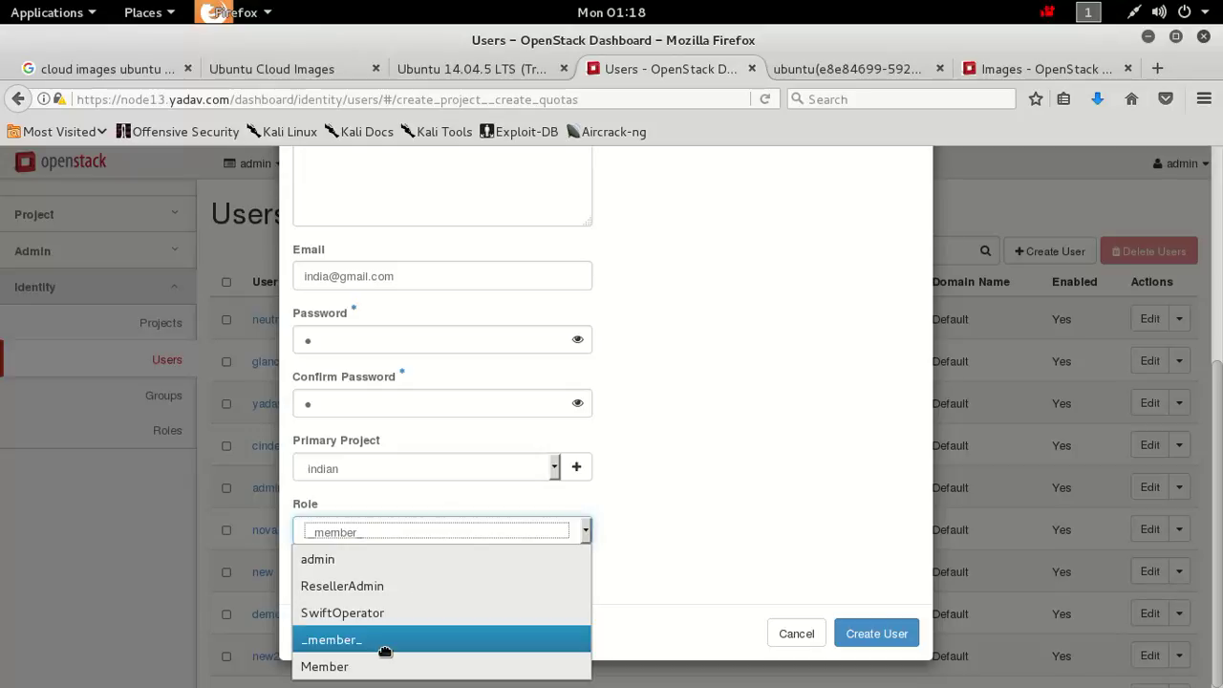
pyautogui.click(347, 670)
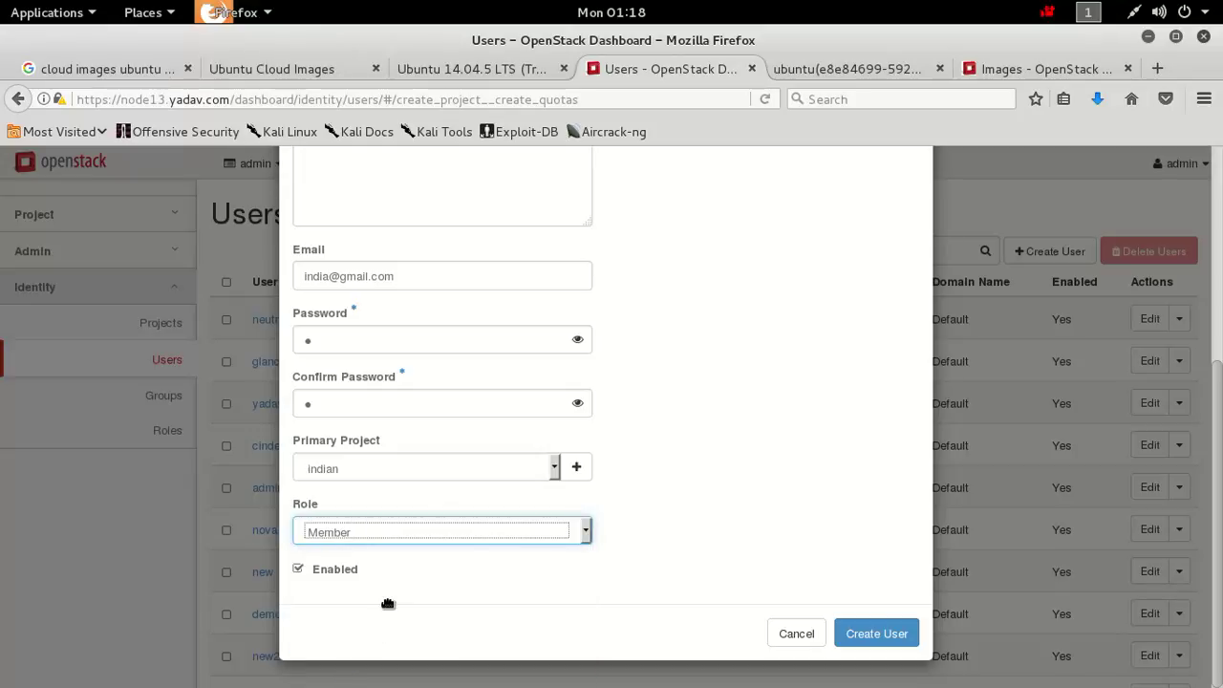
pyautogui.click(875, 642)
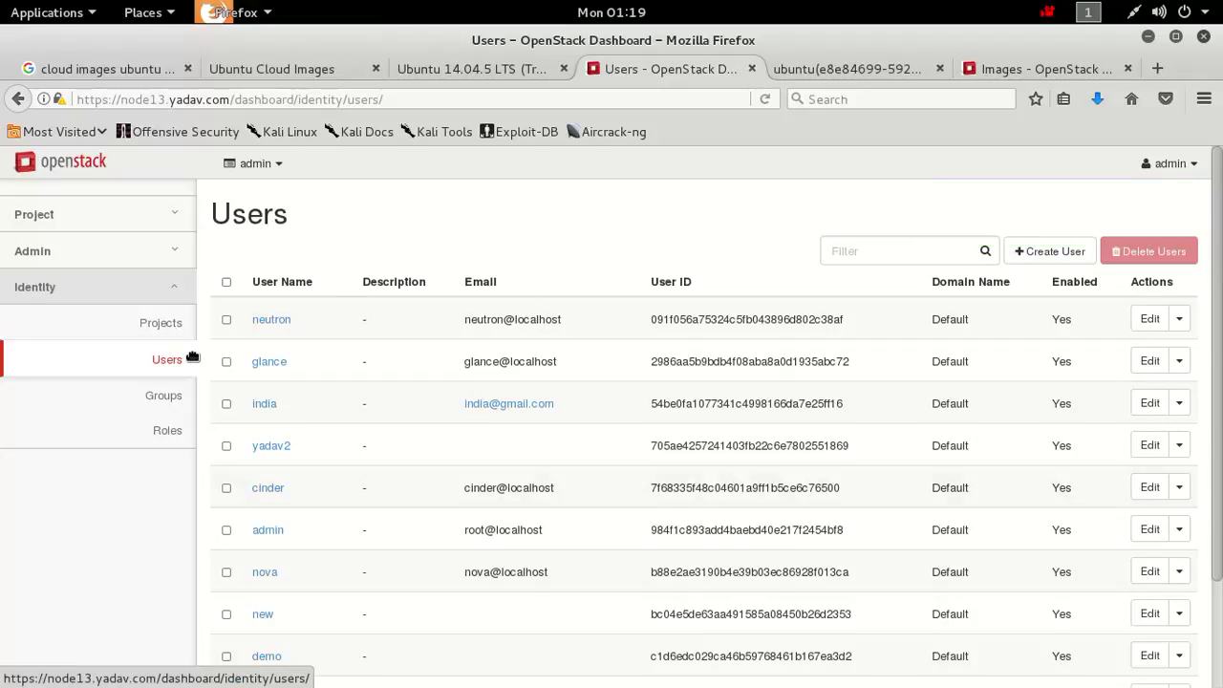
# Open the Identity Groups page, which has no groups yet.
pyautogui.click(173, 401)
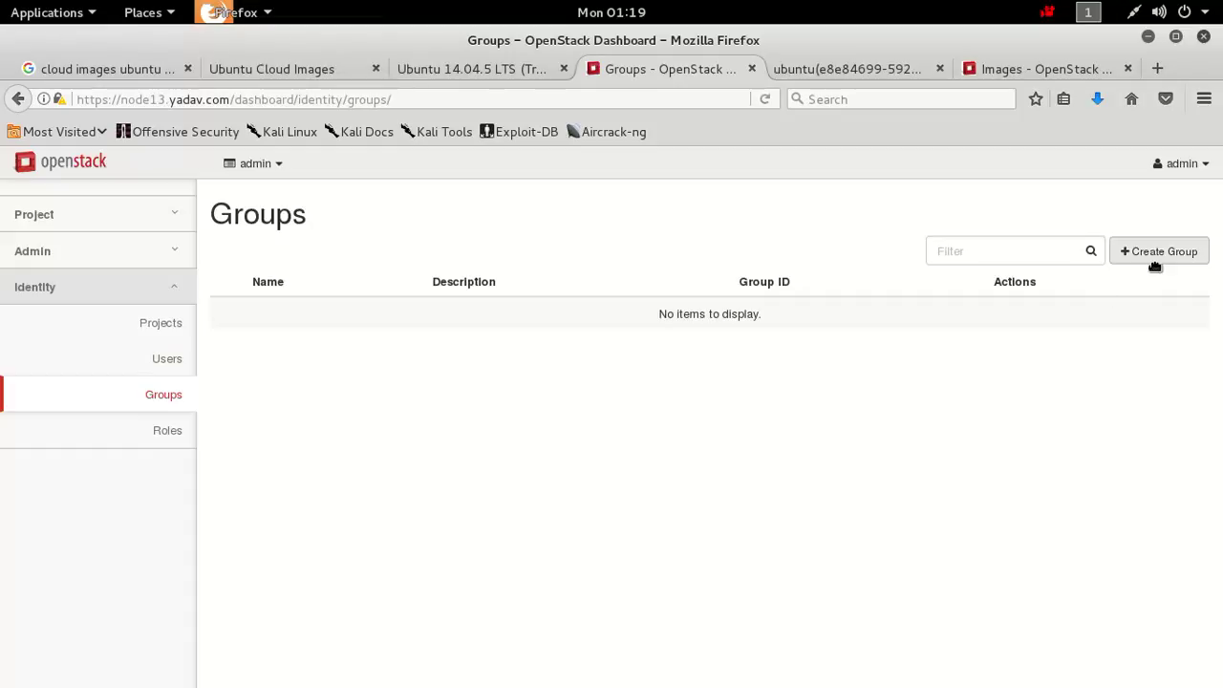
# Create a group named 'hacker' and open its row actions menu.
pyautogui.click(1155, 260)
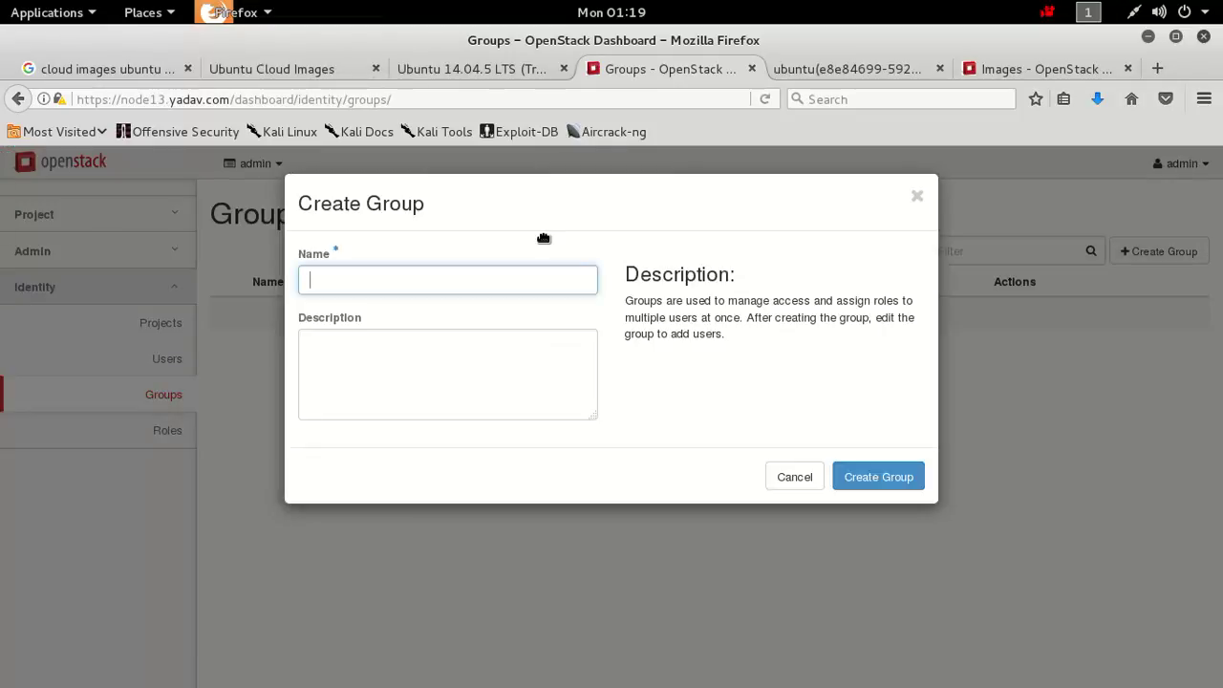
pyautogui.click(500, 292)
pyautogui.write('hacker')
pyautogui.click(878, 477)
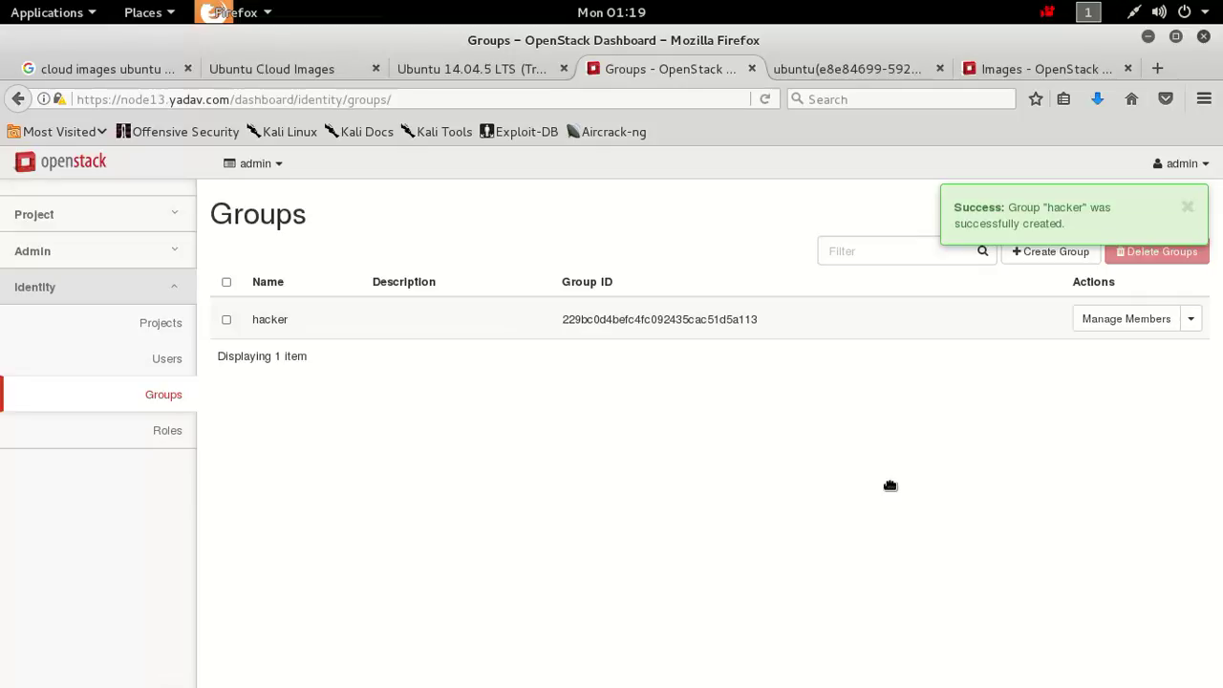
pyautogui.click(1200, 322)
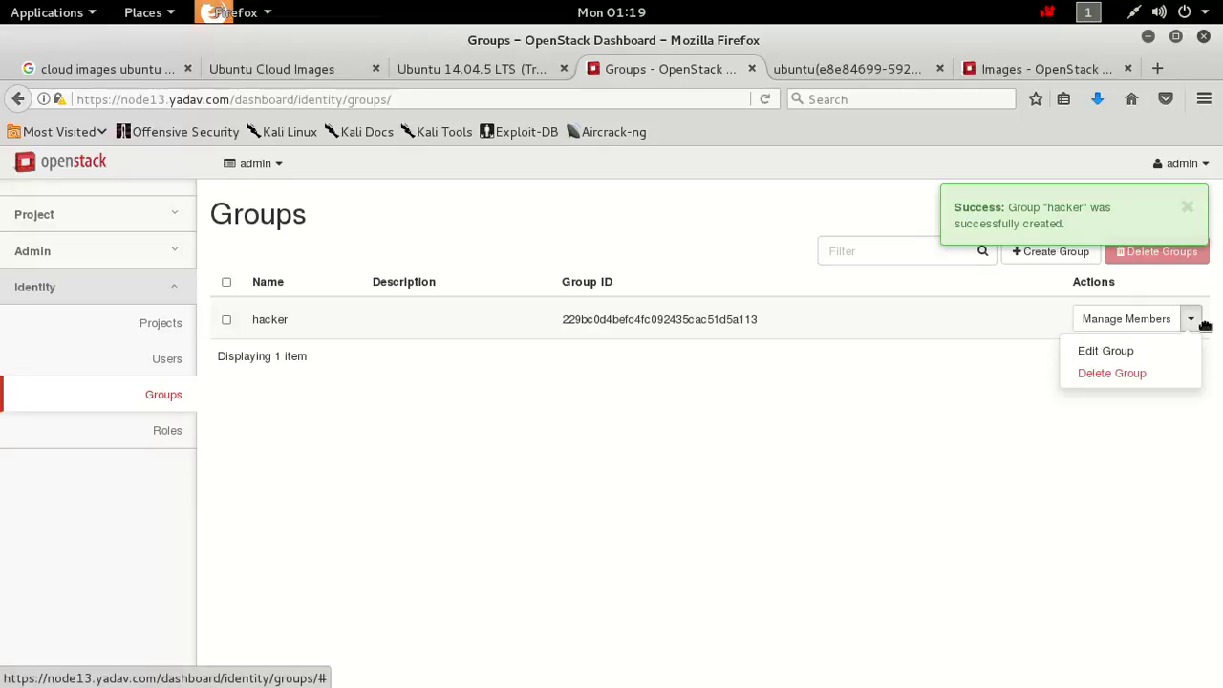
# Add users yadav2, new and india to the hacker group through Manage Members.
pyautogui.click(1147, 320)
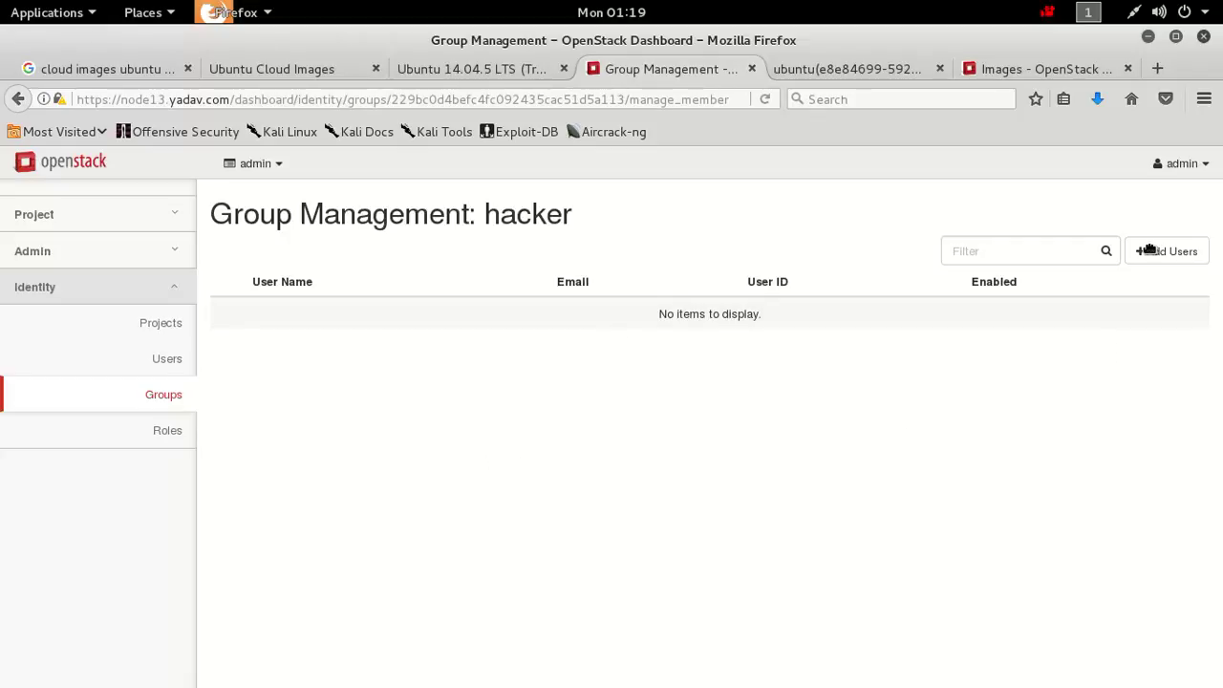
pyautogui.click(1176, 259)
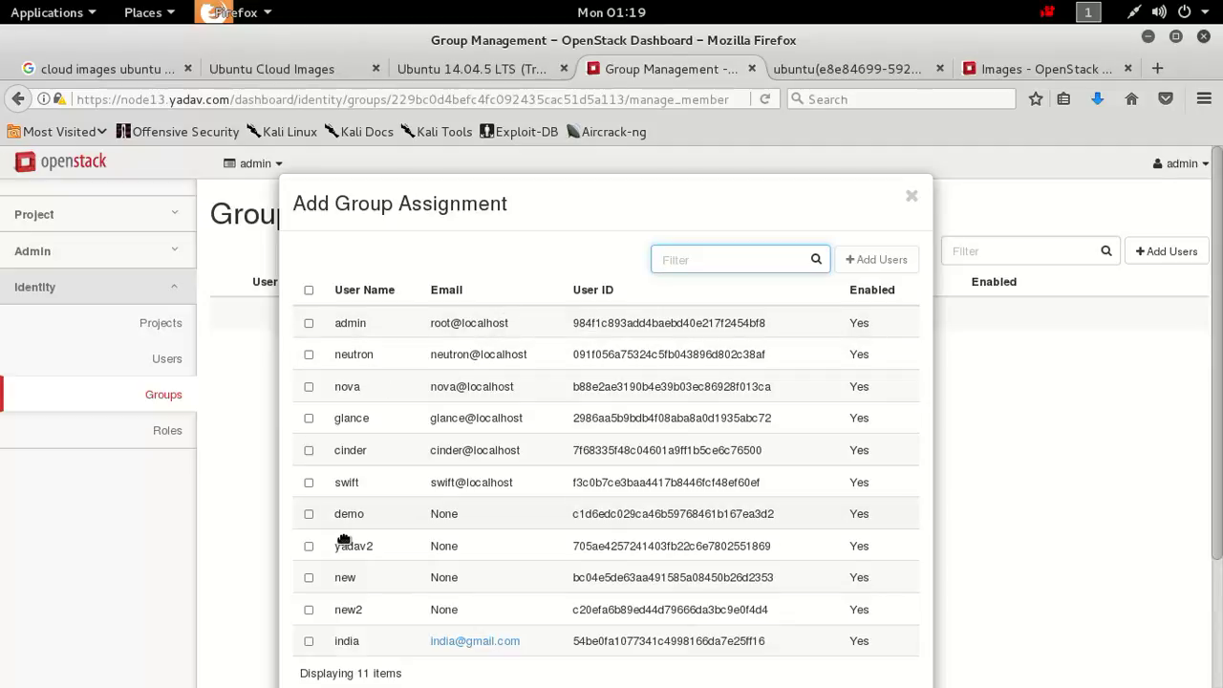
pyautogui.click(310, 548)
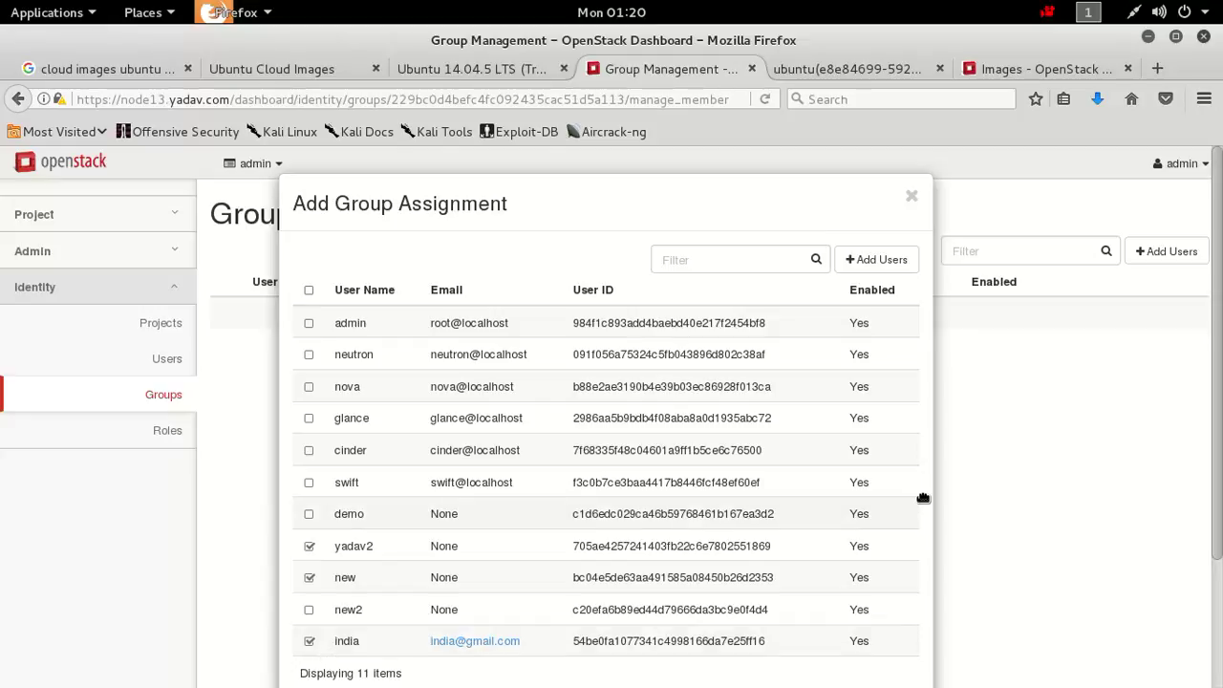
pyautogui.scroll(-3, 605, 411)
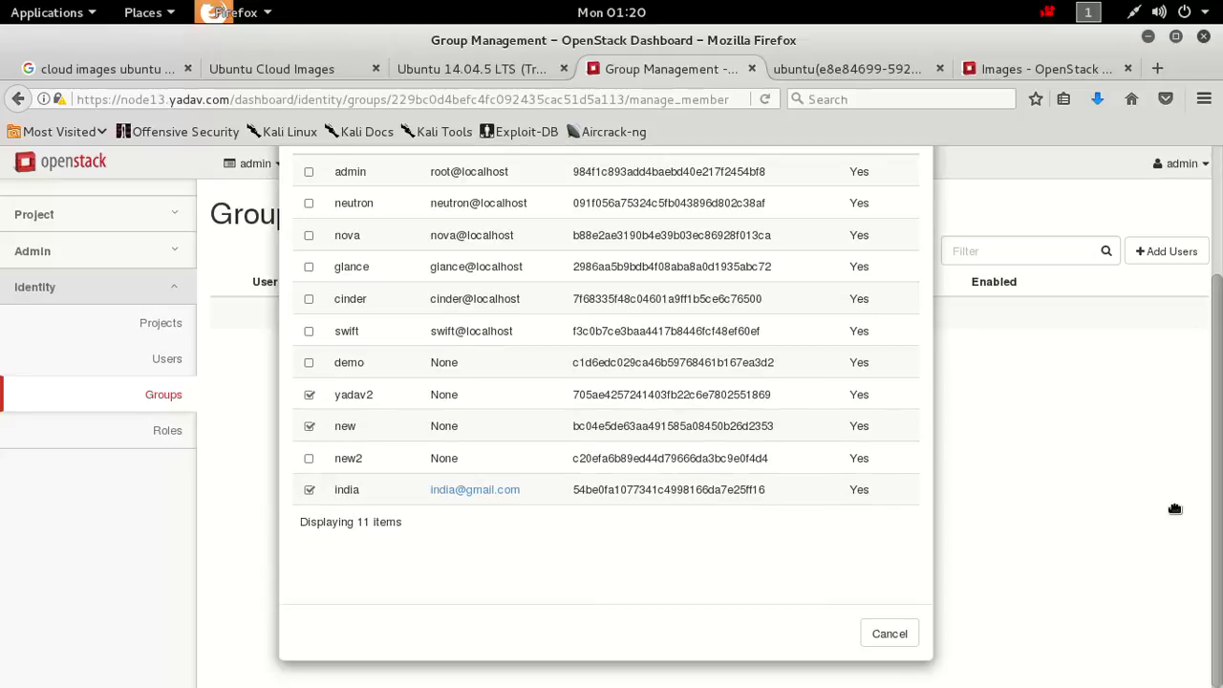
pyautogui.scroll(3, 606, 411)
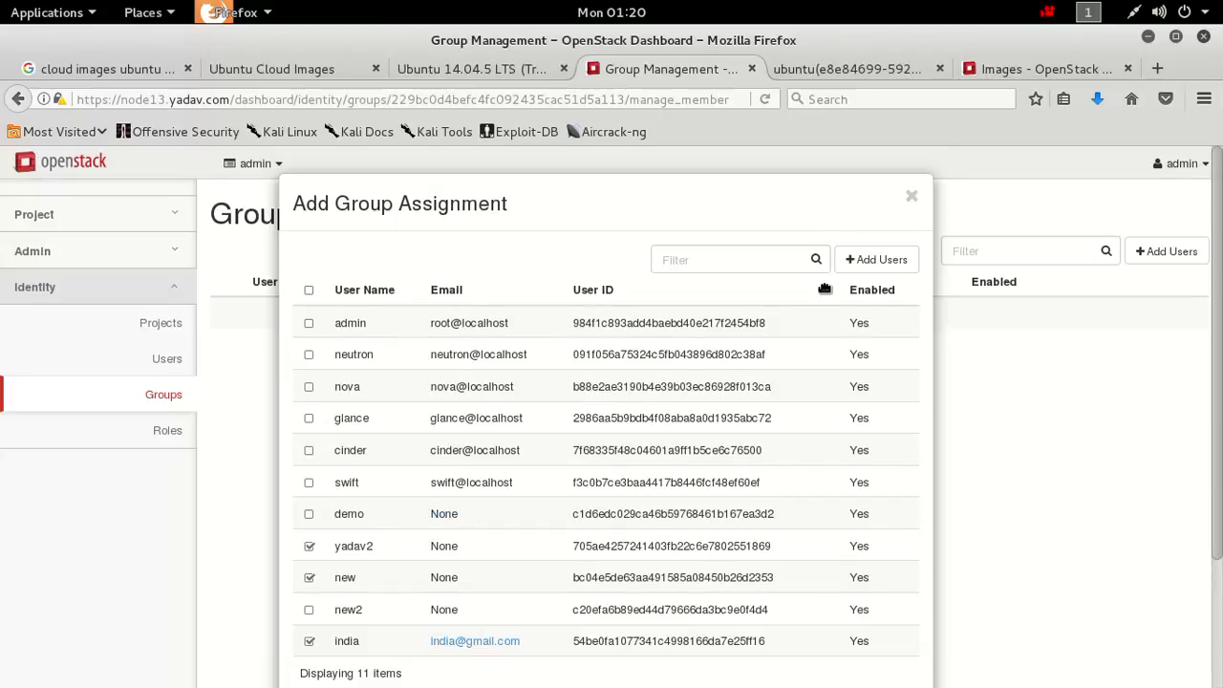
pyautogui.click(875, 272)
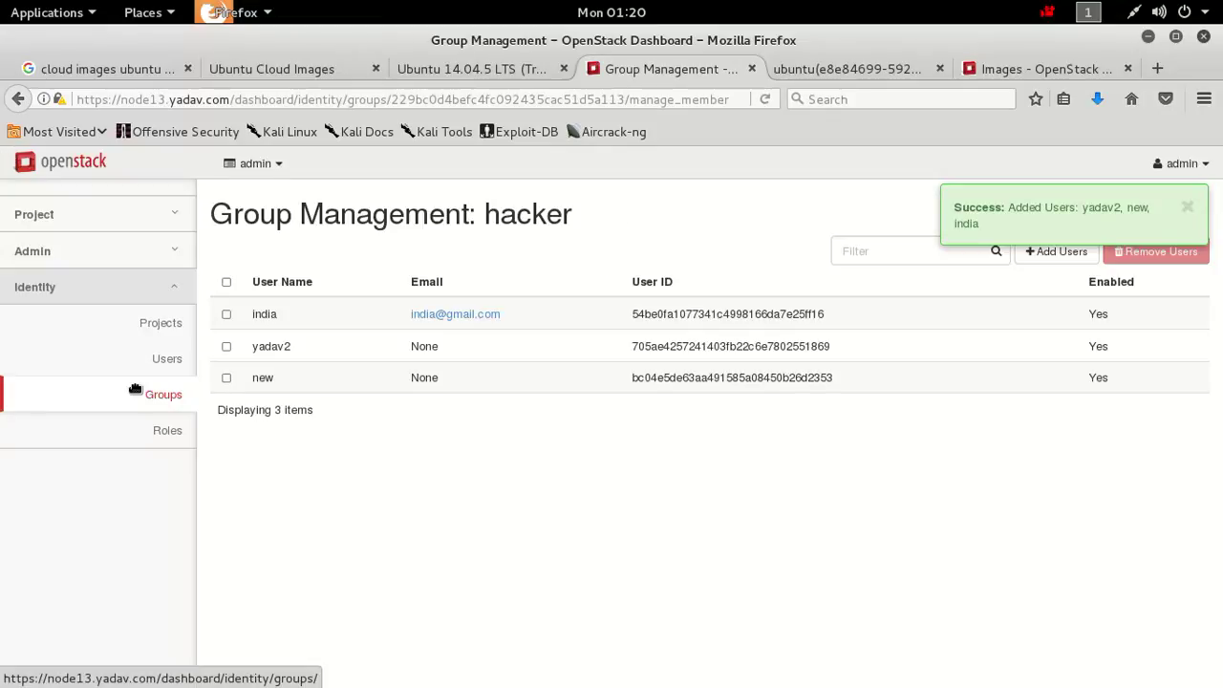
pyautogui.click(159, 267)
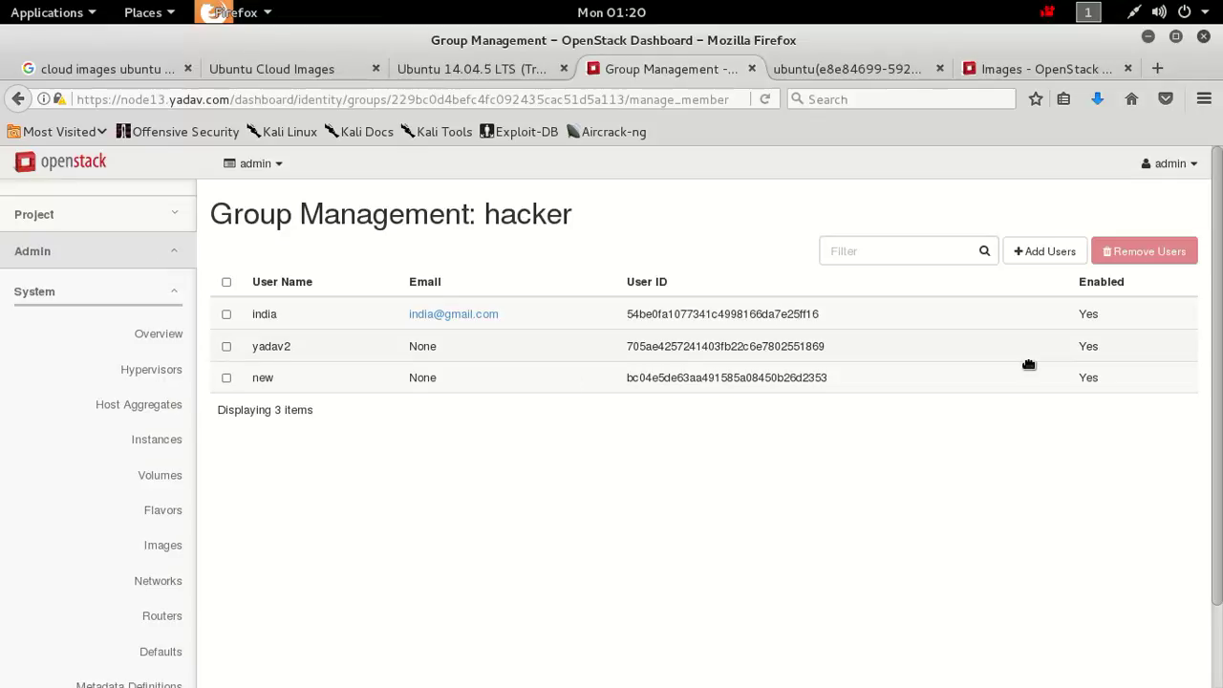
# View the admin Overview and Hypervisors pages, then Host Aggregates with zones internal and nova.
pyautogui.scroll(-2, 611, 433)
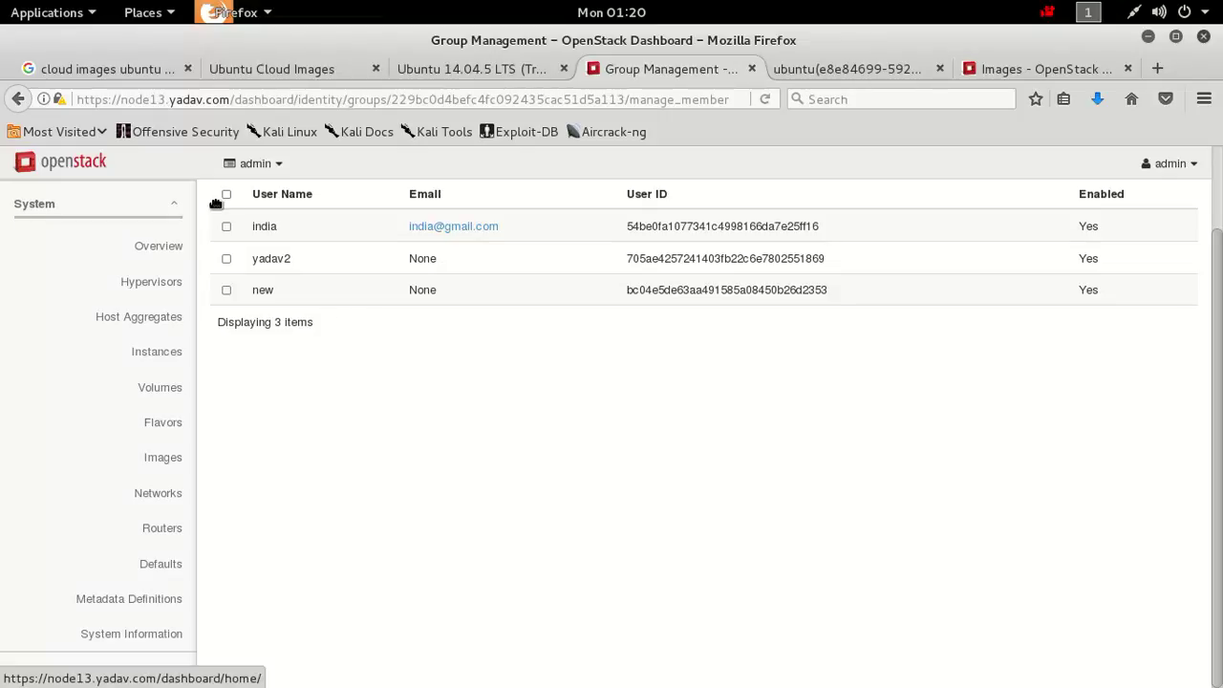
pyautogui.click(173, 252)
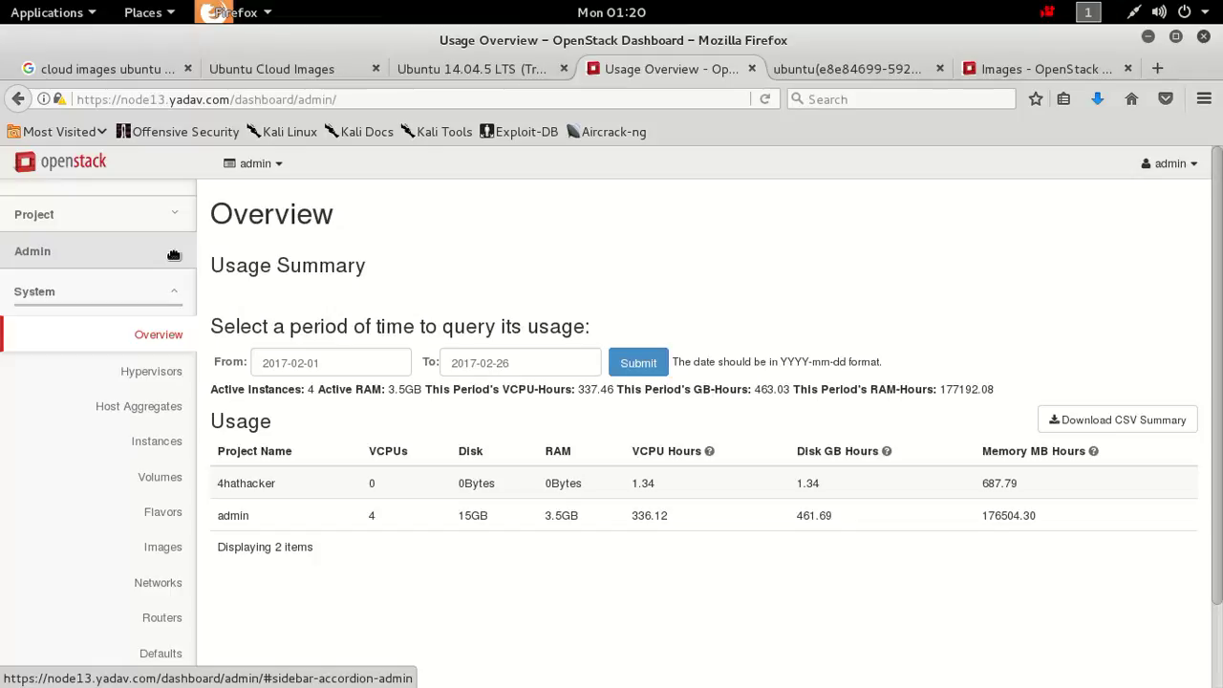
pyautogui.click(161, 373)
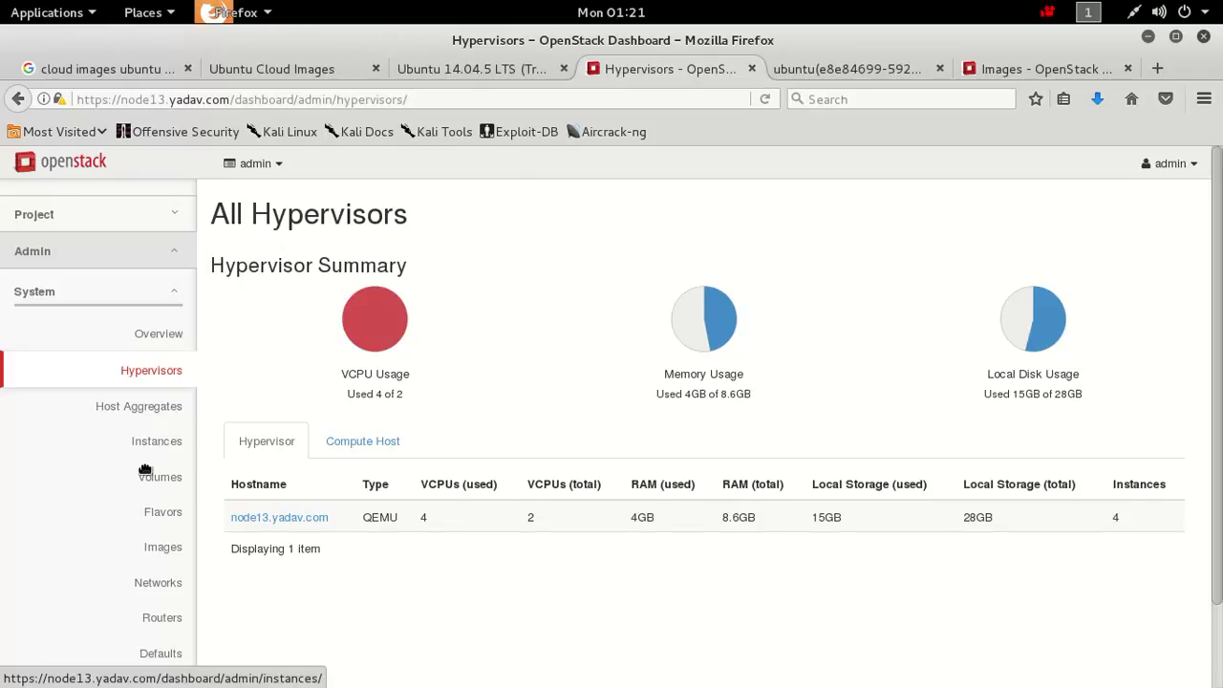
pyautogui.click(149, 411)
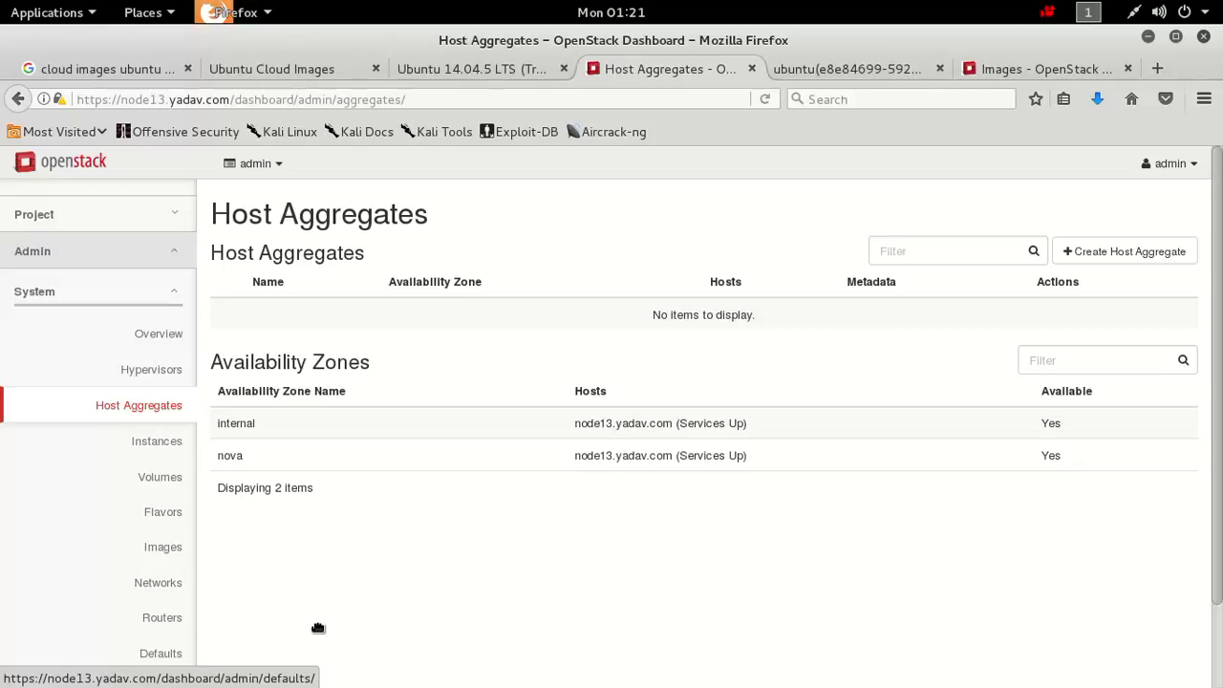
pyautogui.scroll(-2, 703, 420)
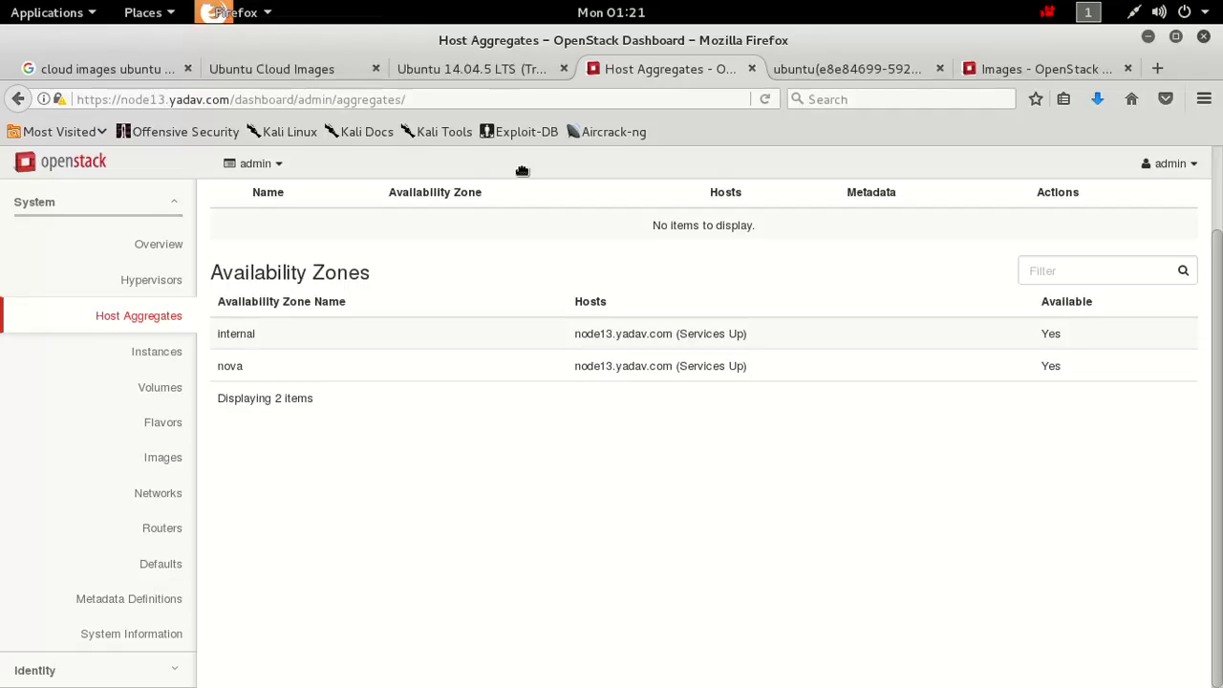
# Collapse the System section and go to Project > Compute > Instances.
pyautogui.click(510, 72)
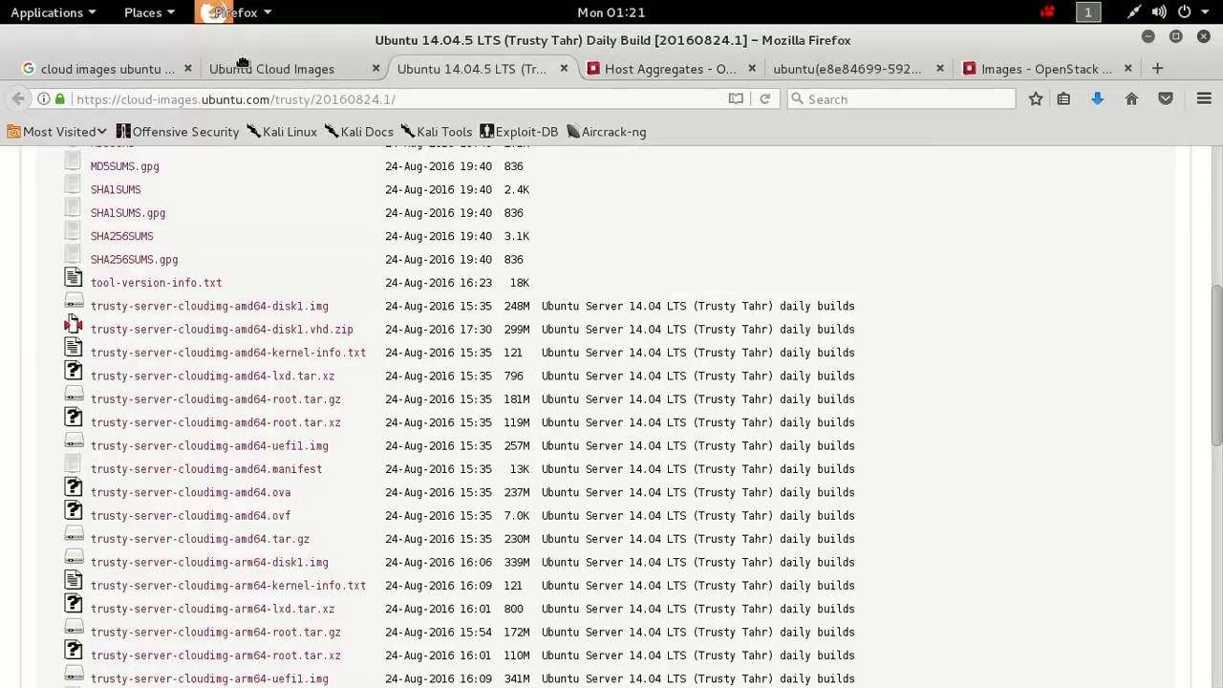
pyautogui.click(690, 71)
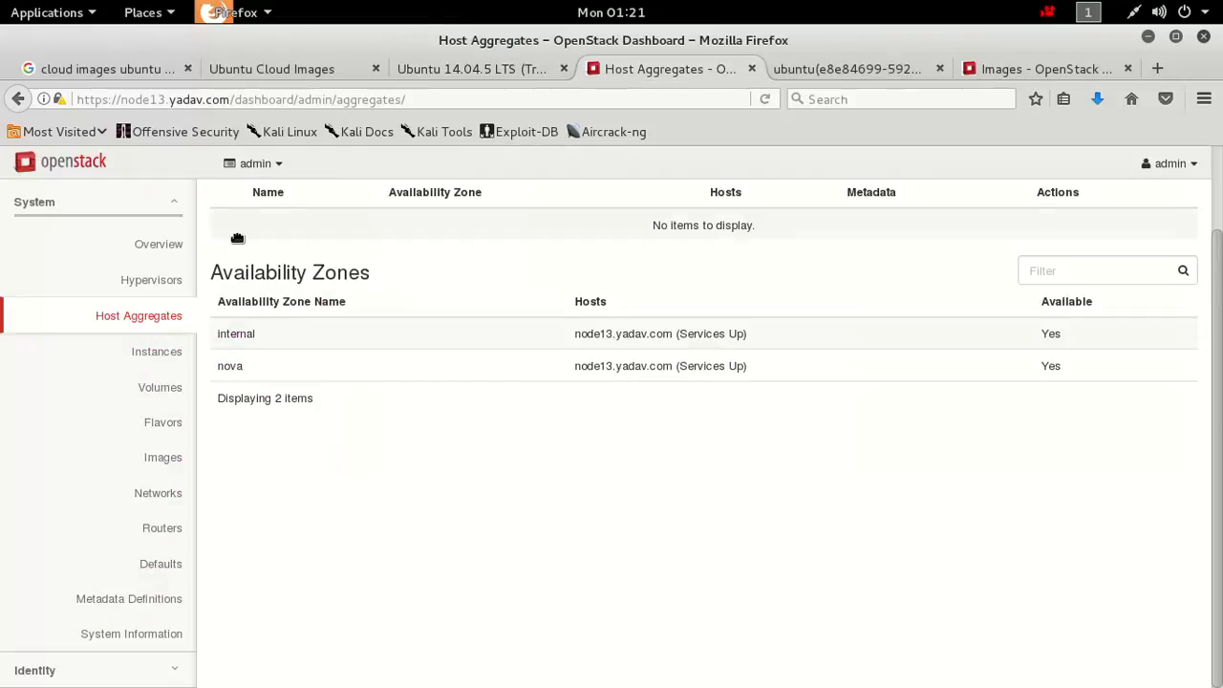
pyautogui.click(161, 200)
pyautogui.click(160, 200)
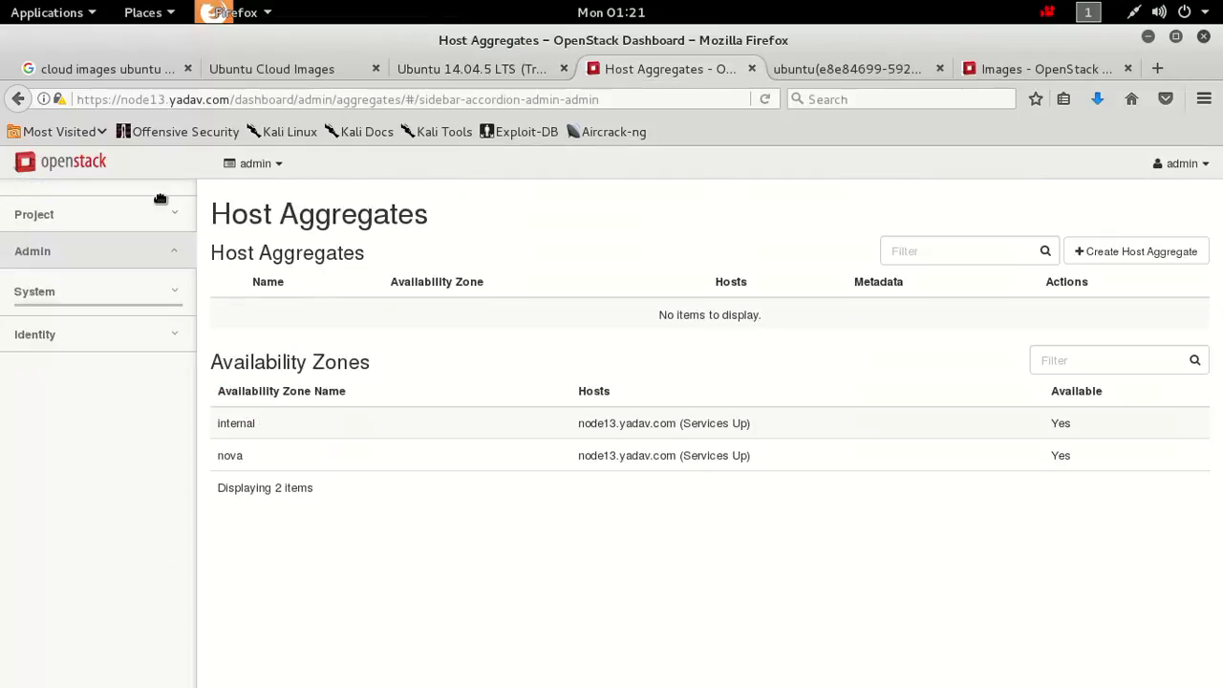
pyautogui.click(176, 225)
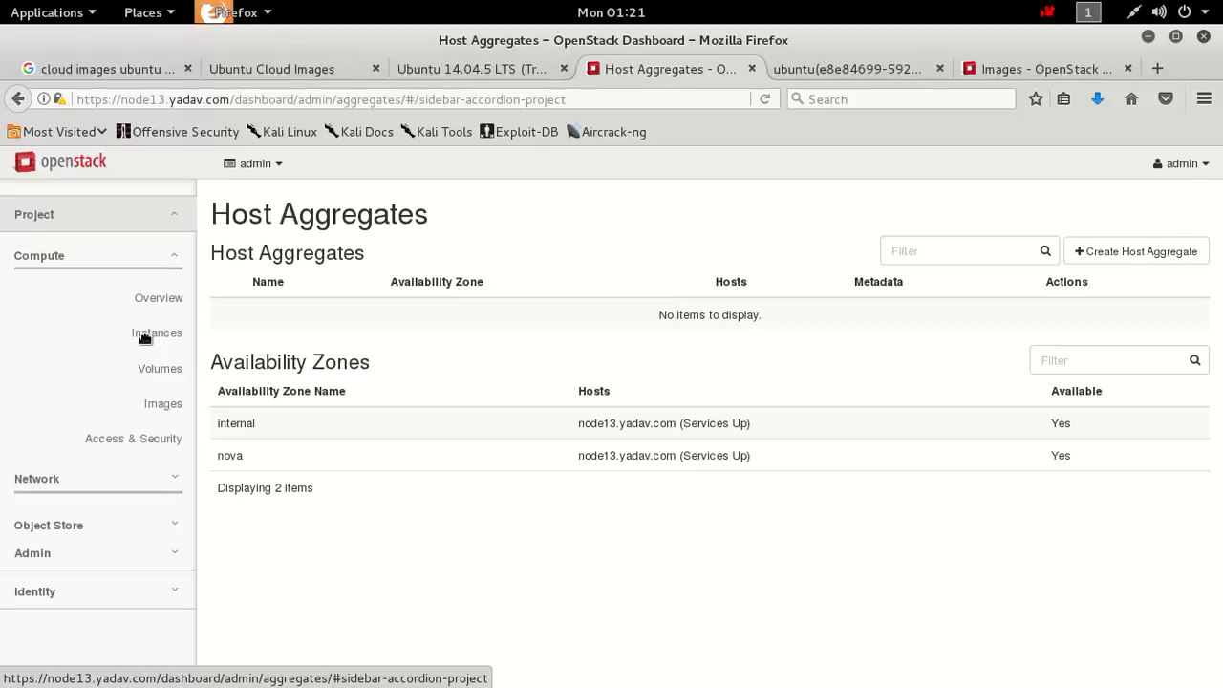
pyautogui.click(175, 337)
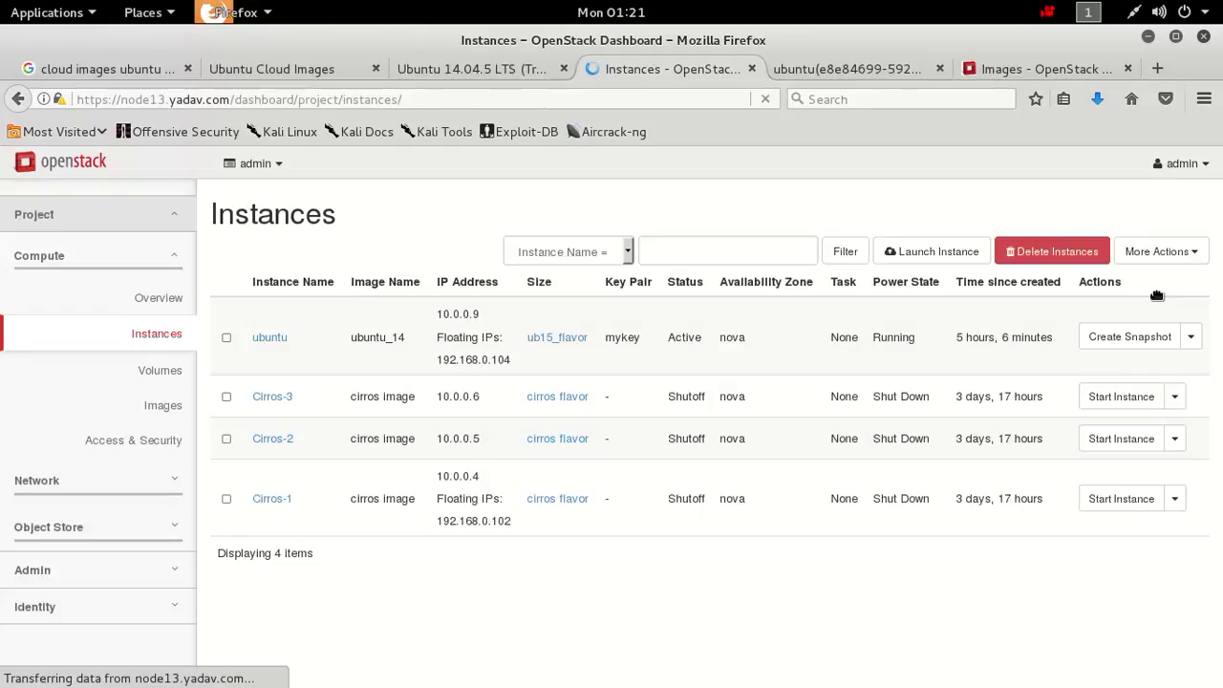
# Shut off the ubuntu instance from its Actions menu and confirm the request.
pyautogui.click(1192, 337)
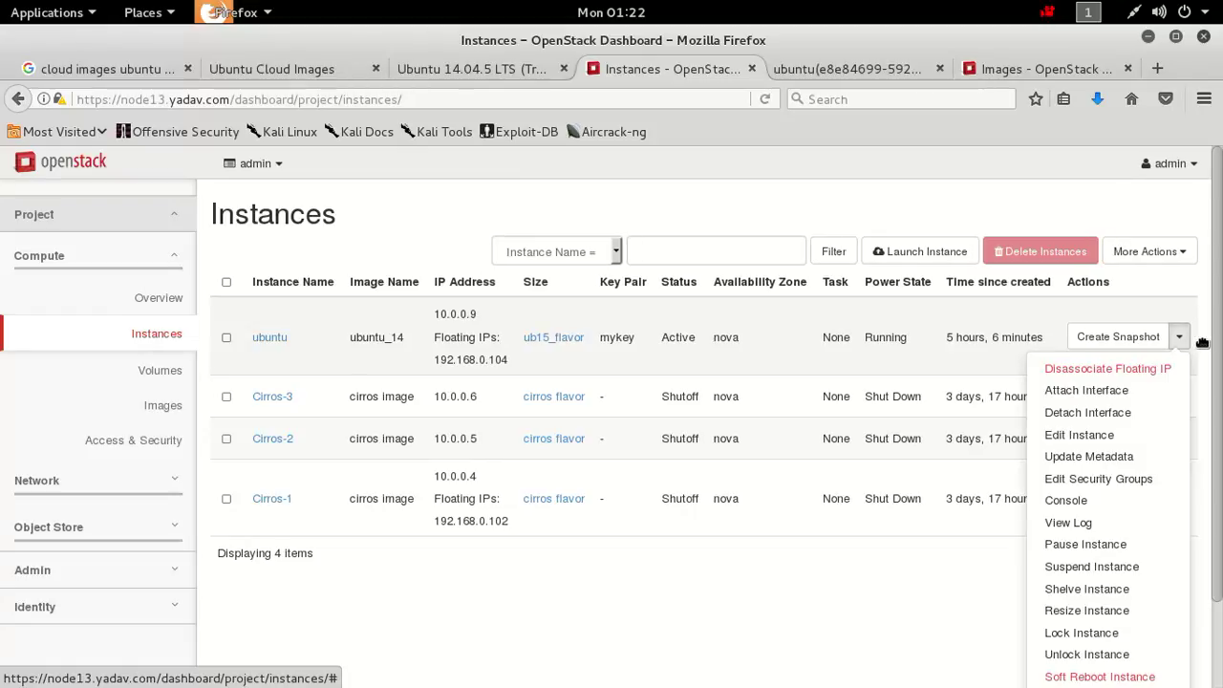
pyautogui.scroll(-2, 1202, 342)
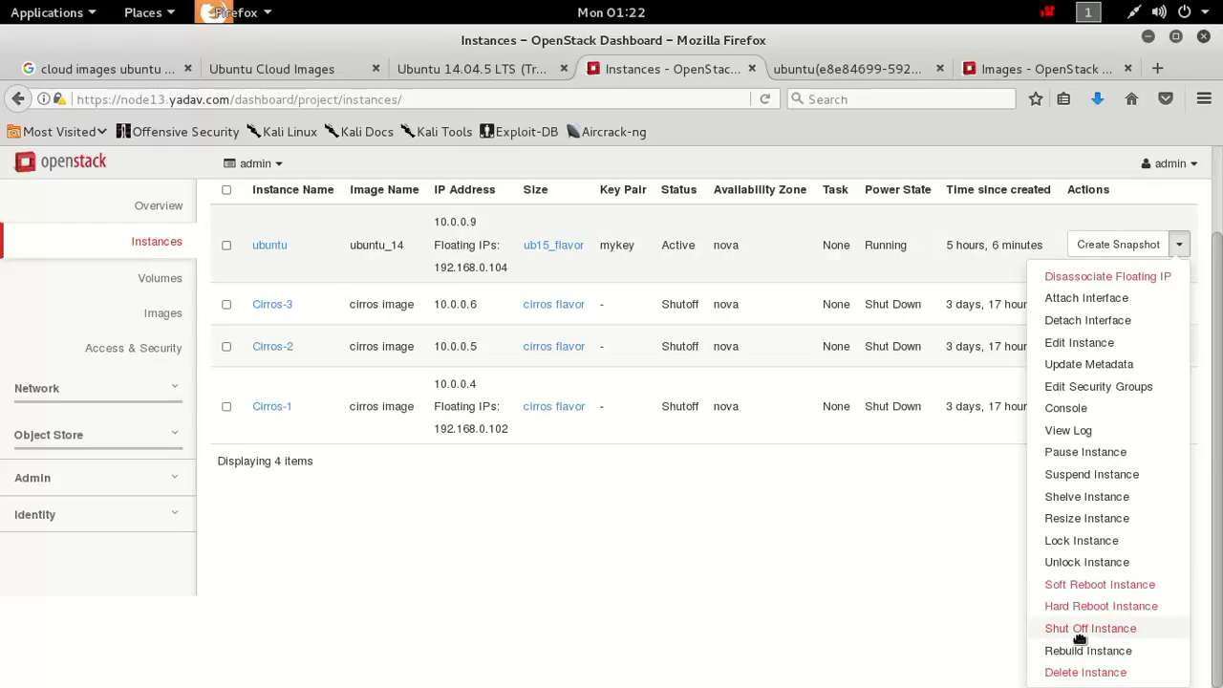
pyautogui.click(1084, 628)
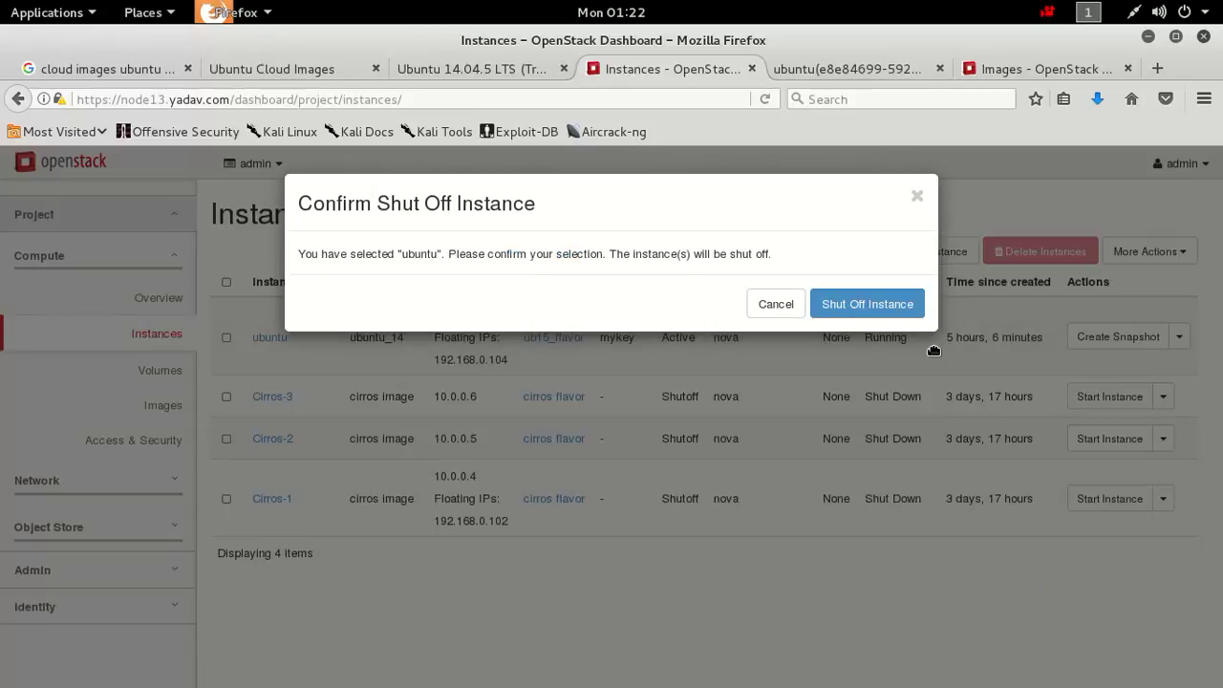
pyautogui.click(900, 316)
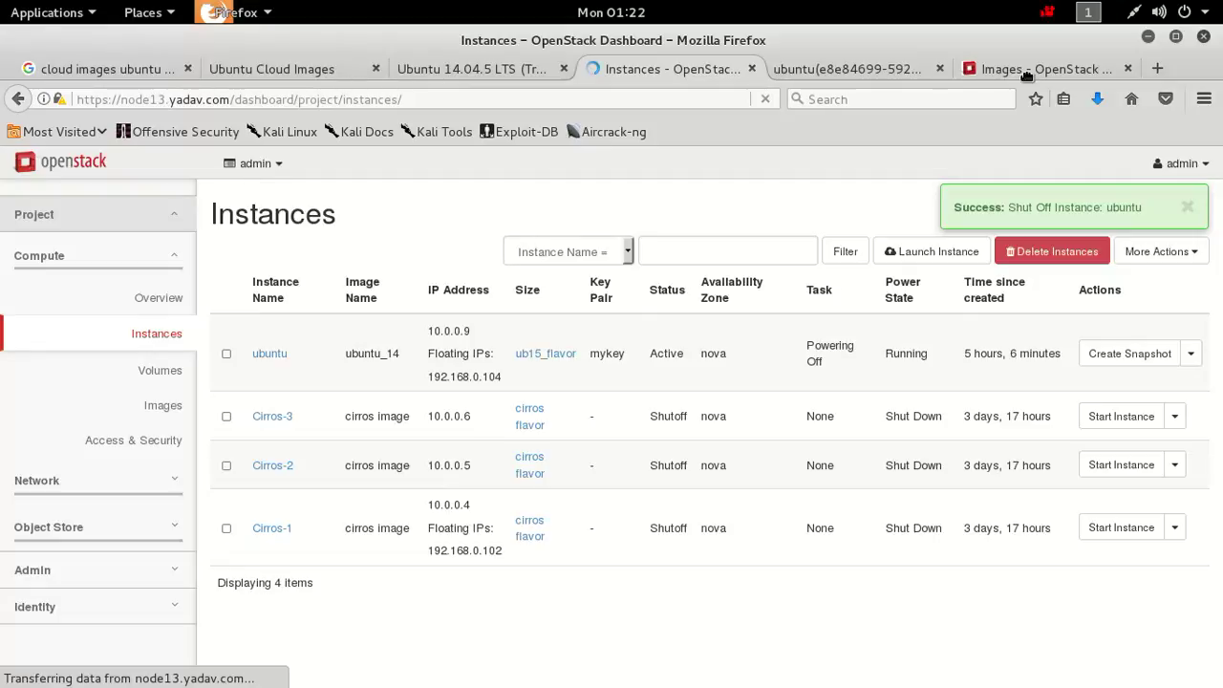
# From the Images page, sign the admin account out of the dashboard.
pyautogui.click(1025, 75)
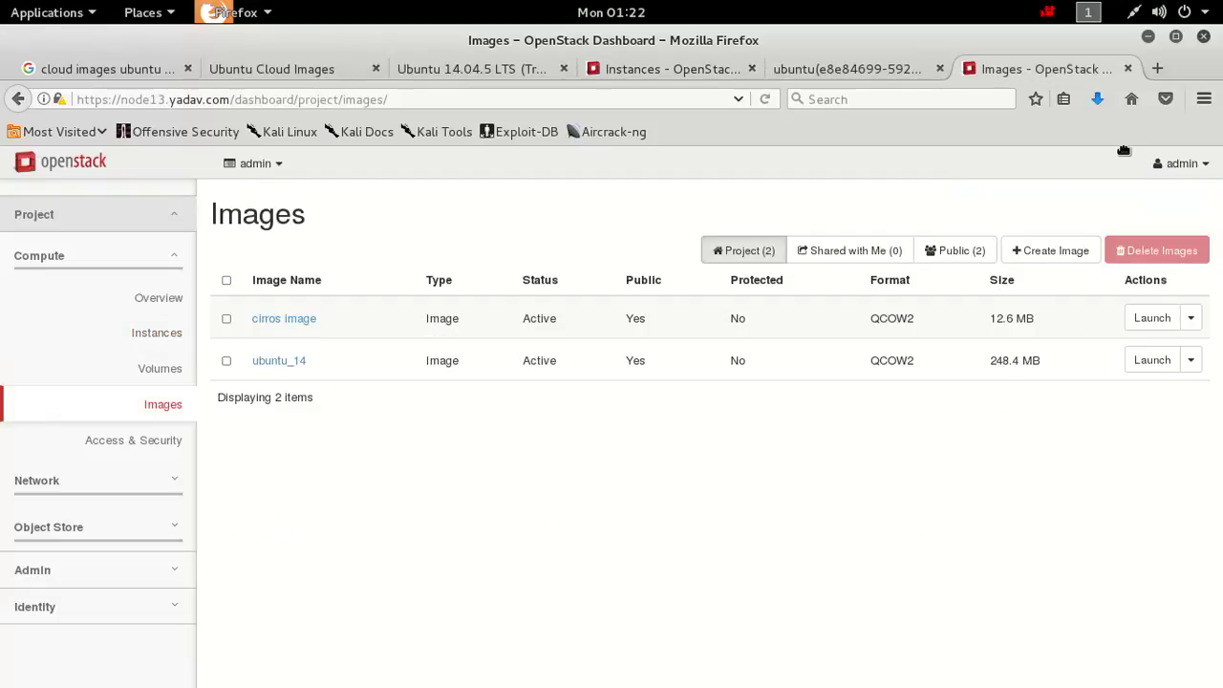
pyautogui.click(1218, 174)
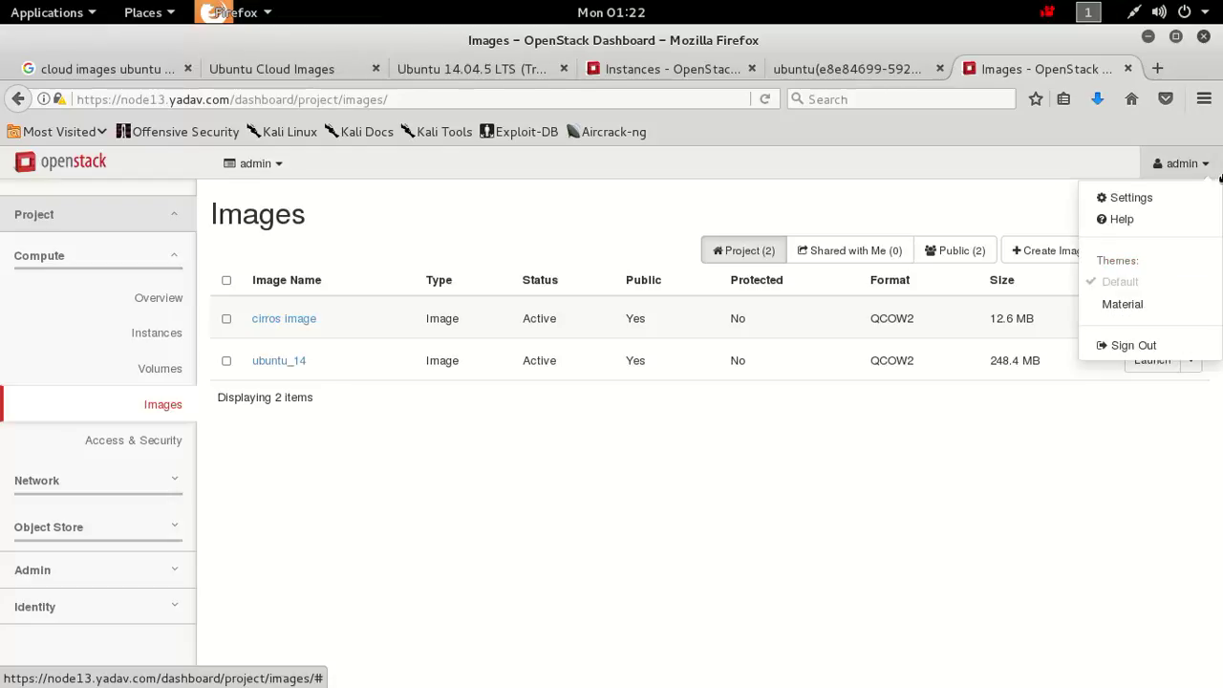
pyautogui.click(1113, 342)
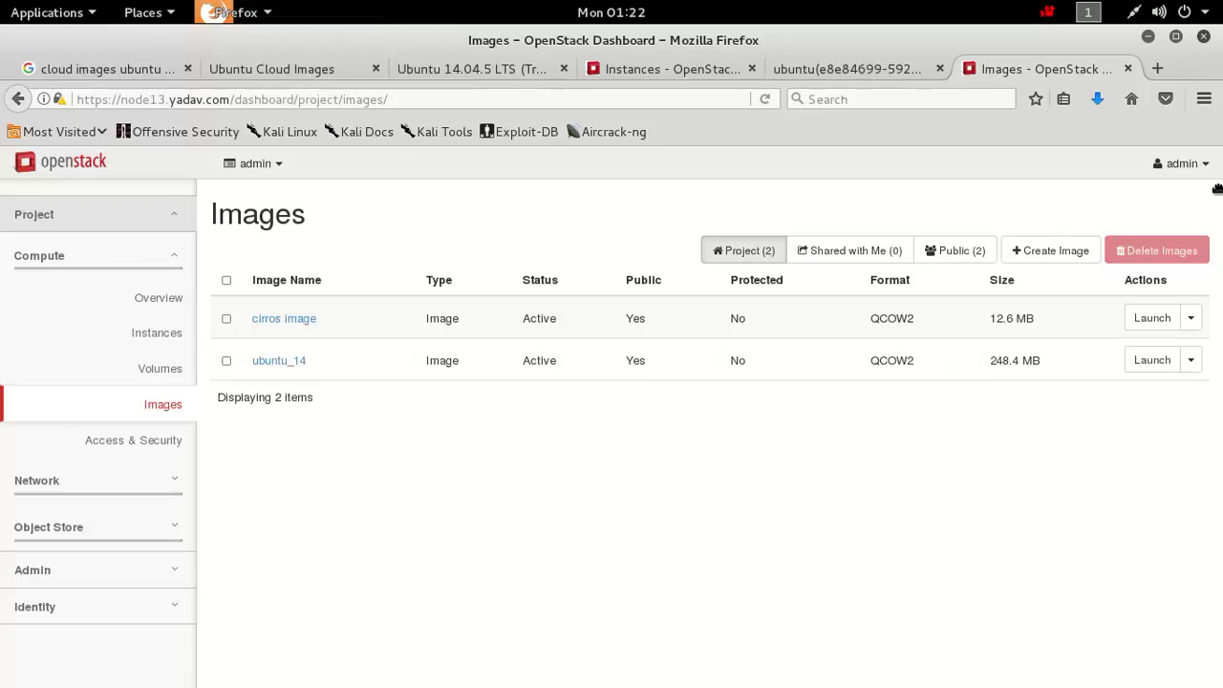
pyautogui.click(1202, 176)
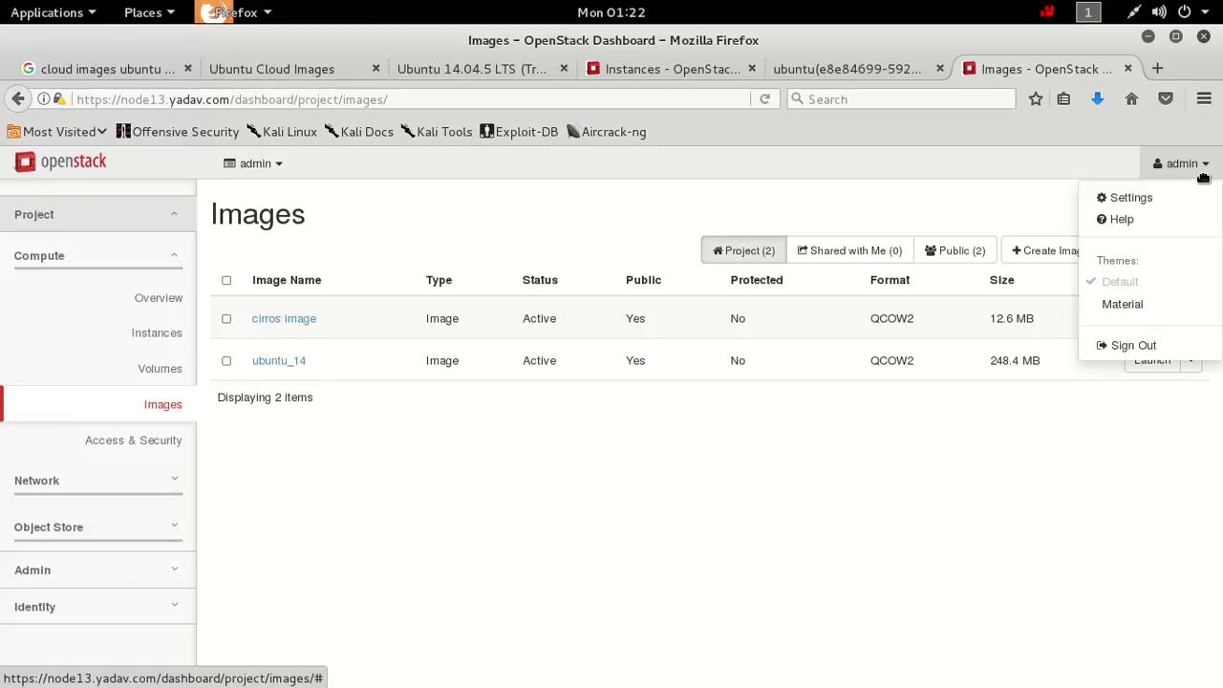
pyautogui.click(1126, 349)
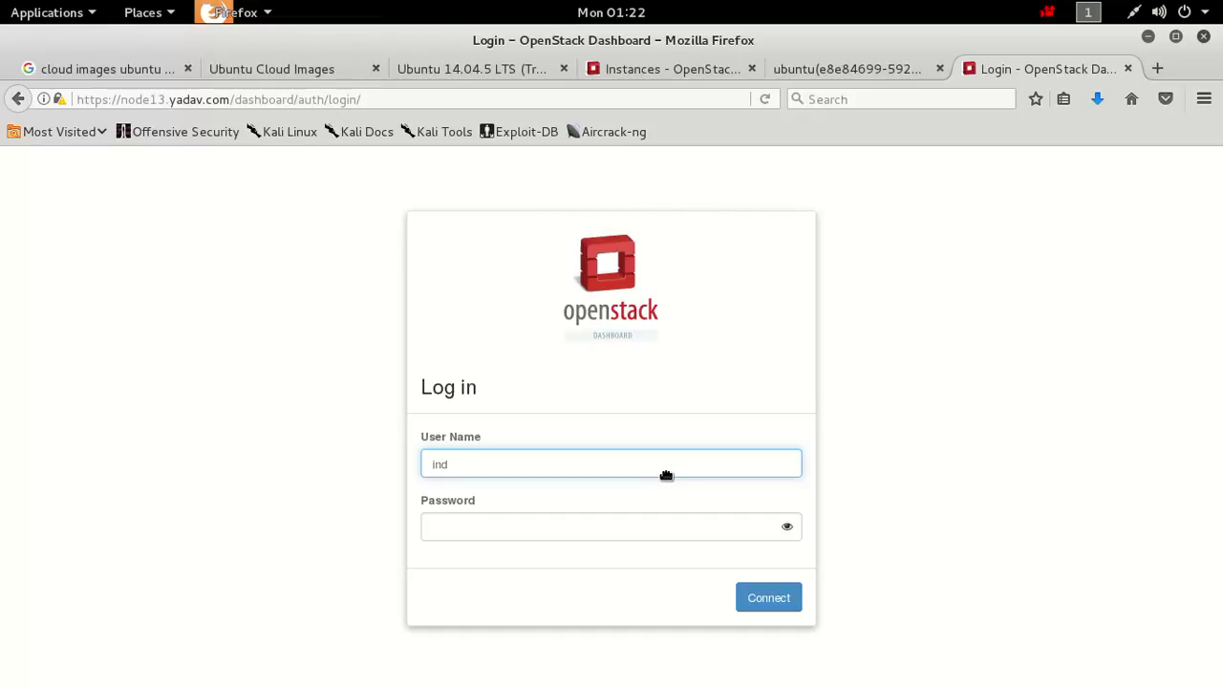
# Log in with the non-admin user's name and password to reach project indian's Overview.
pyautogui.write('a')
pyautogui.click(544, 540)
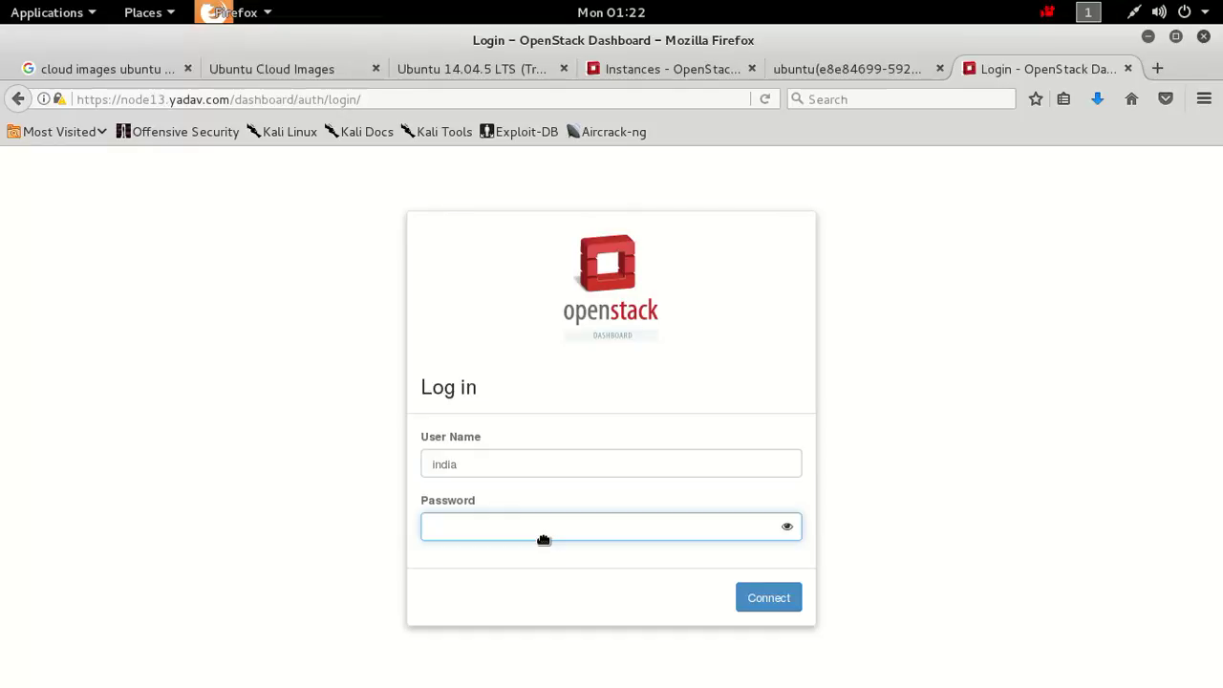
pyautogui.click(783, 609)
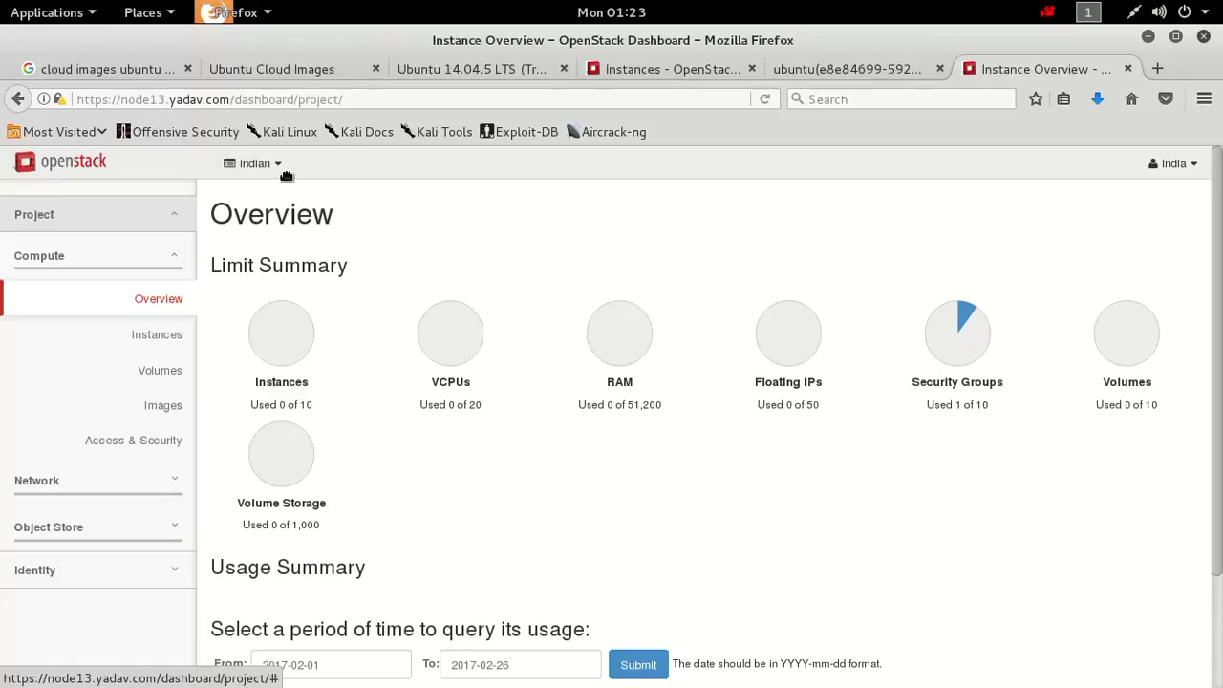
# Visit the project's Images page, then open Object Store > Containers.
pyautogui.click(178, 418)
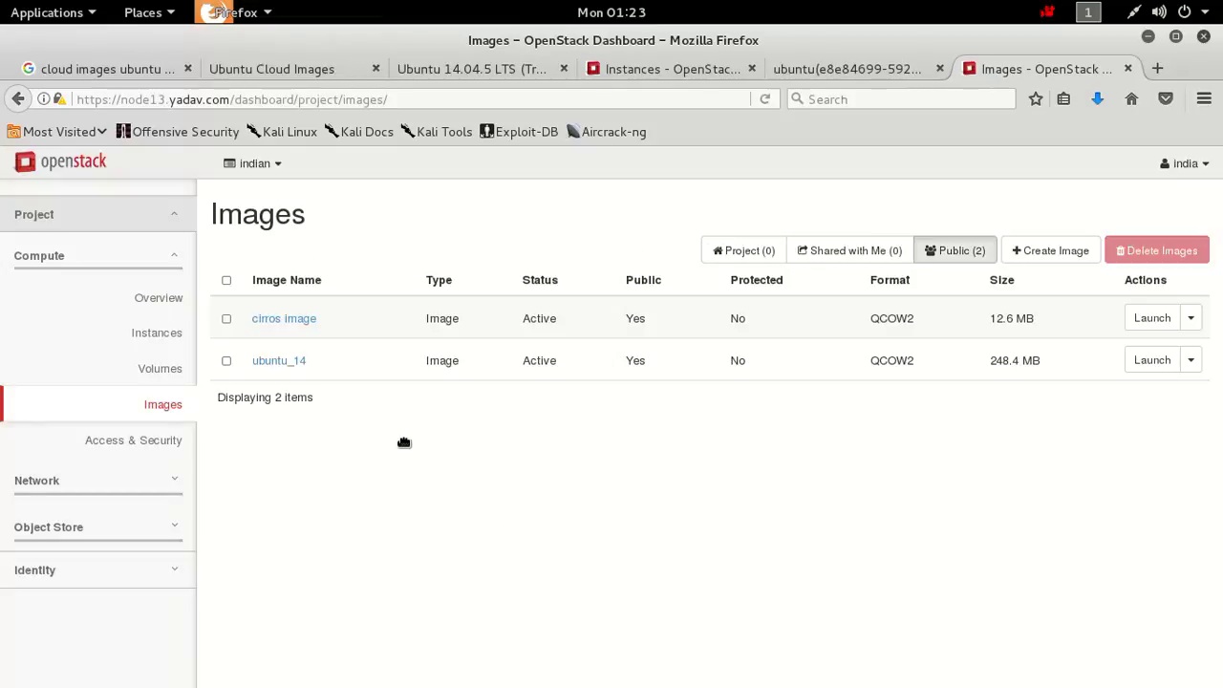
pyautogui.click(111, 482)
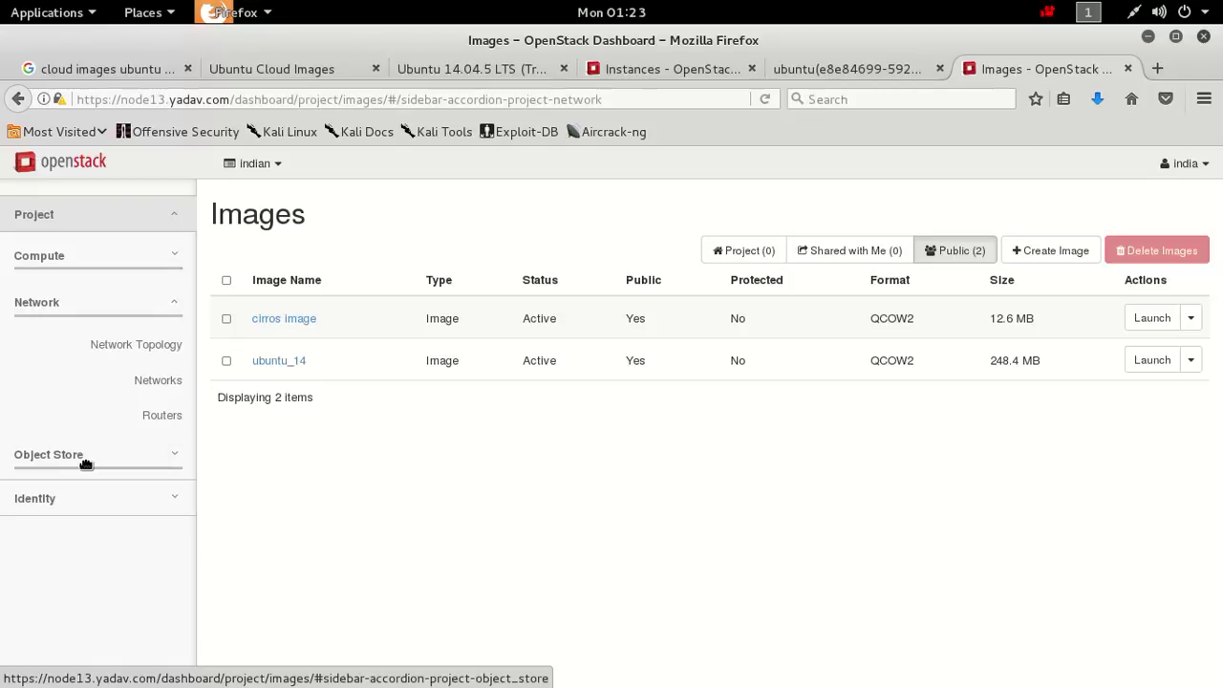
pyautogui.click(86, 465)
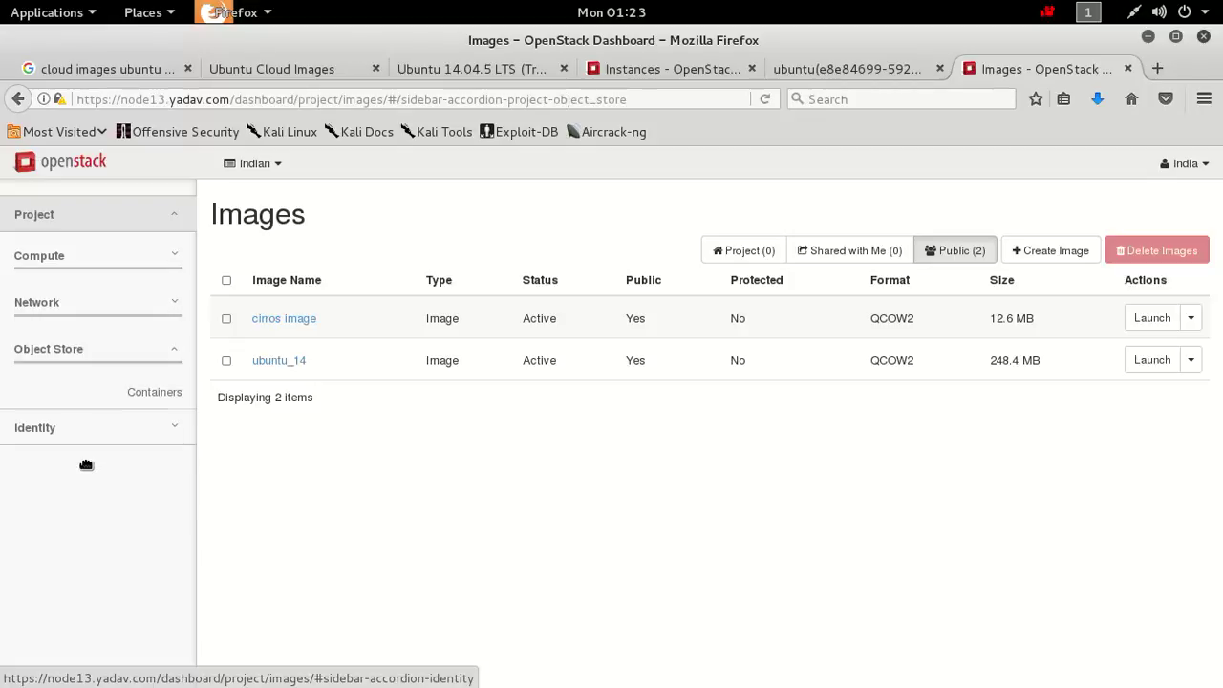
pyautogui.click(143, 396)
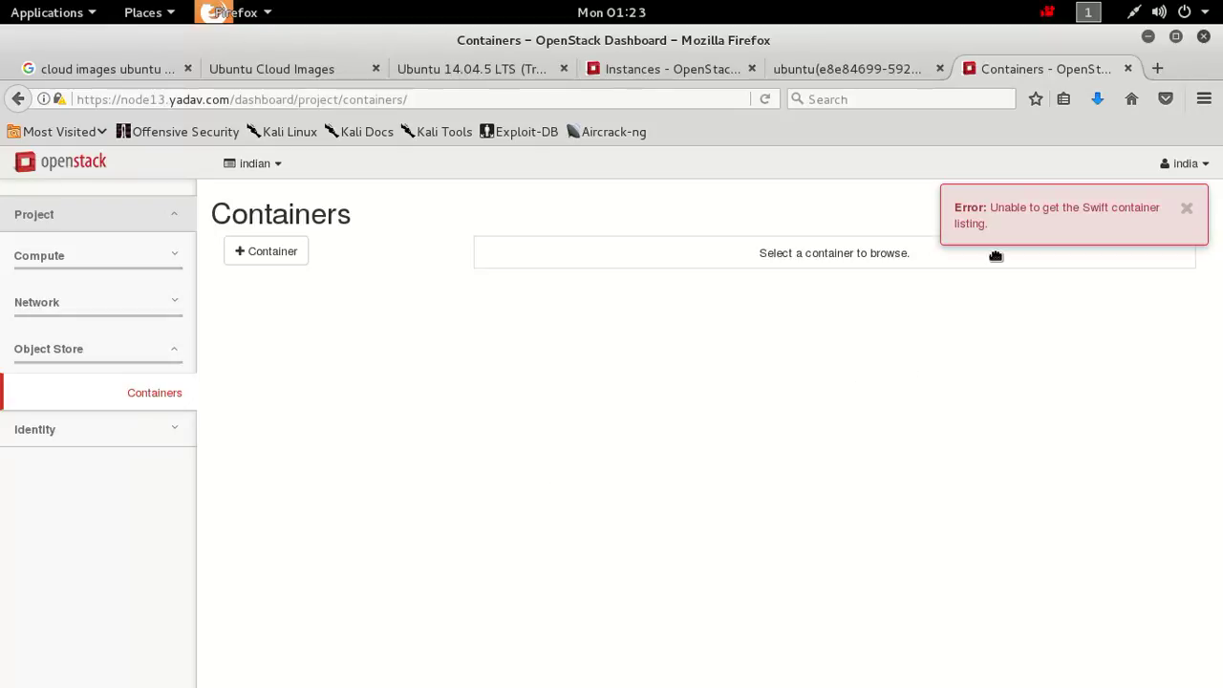
# Select the Swift error text, then open Network > Network Topology.
pyautogui.moveTo(1006, 243); pyautogui.dragTo(967, 212)
pyautogui.click(967, 213)
pyautogui.doubleClick(967, 211)
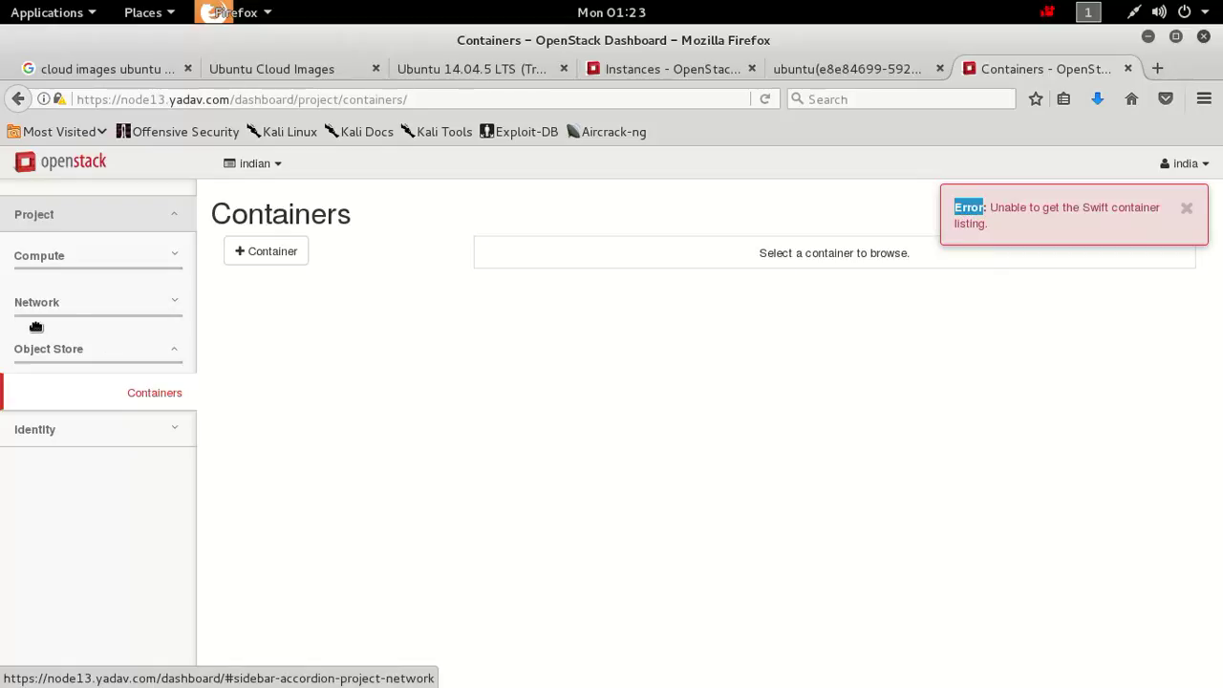
pyautogui.click(100, 305)
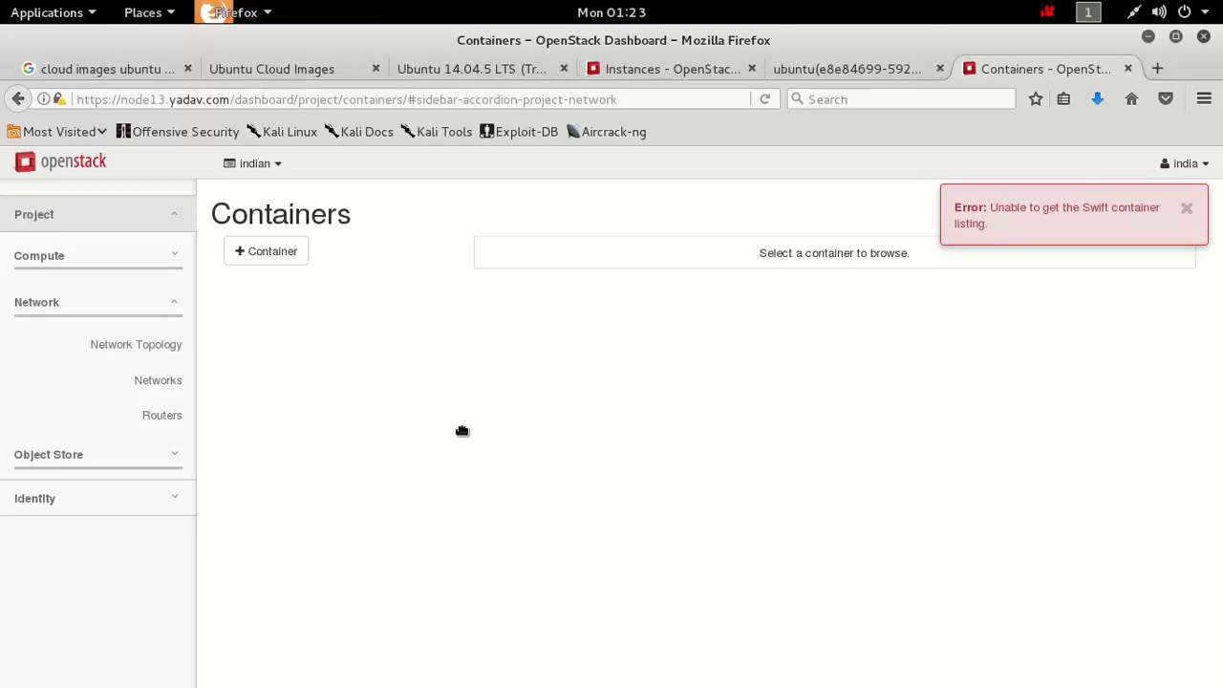
pyautogui.click(157, 349)
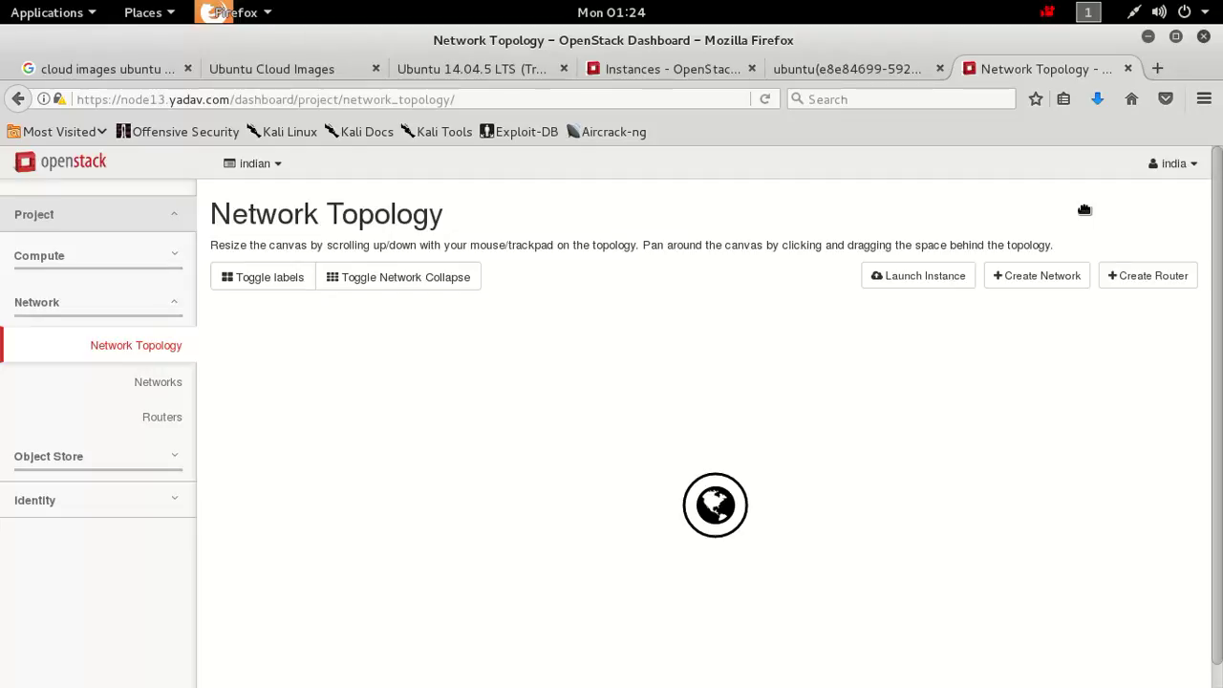
# Sign the non-admin user out from the account dropdown.
pyautogui.click(1185, 165)
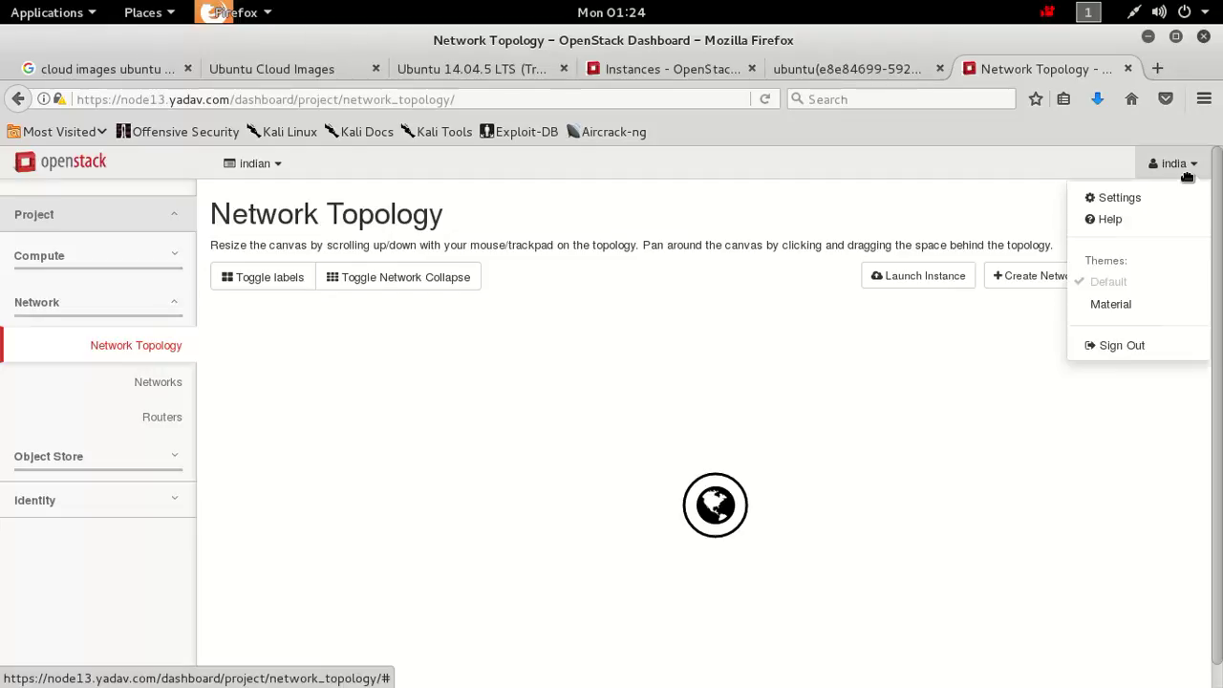
pyautogui.click(1123, 345)
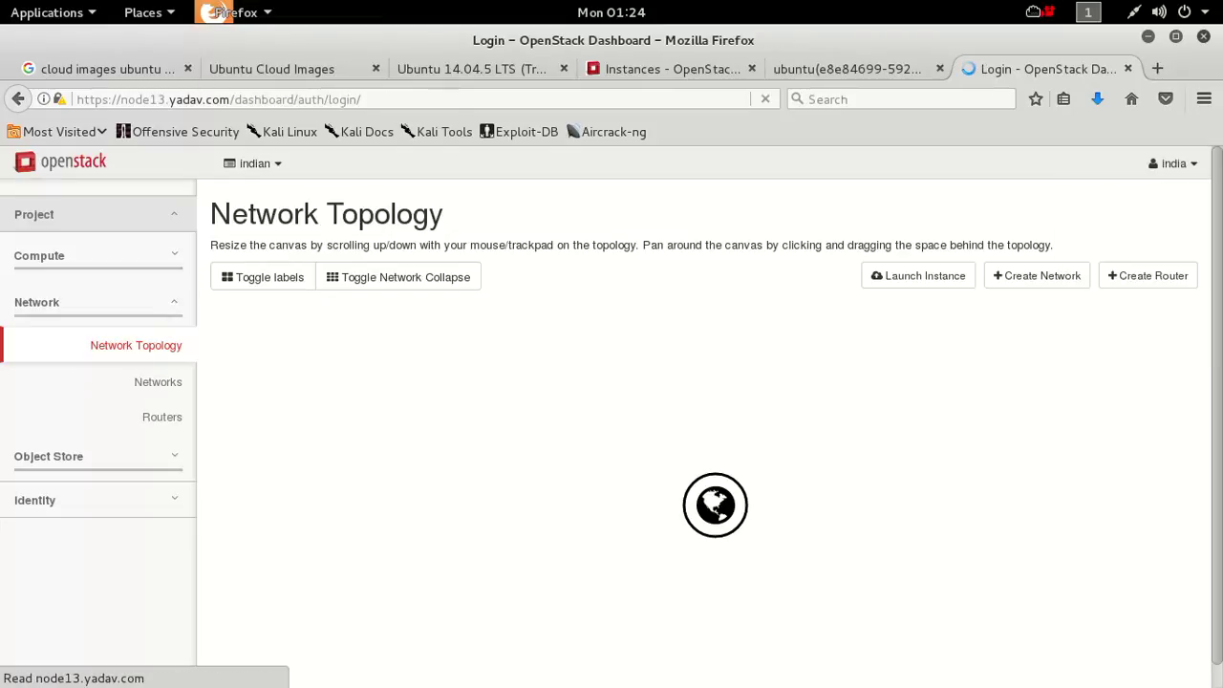
pyautogui.click(1051, 11)
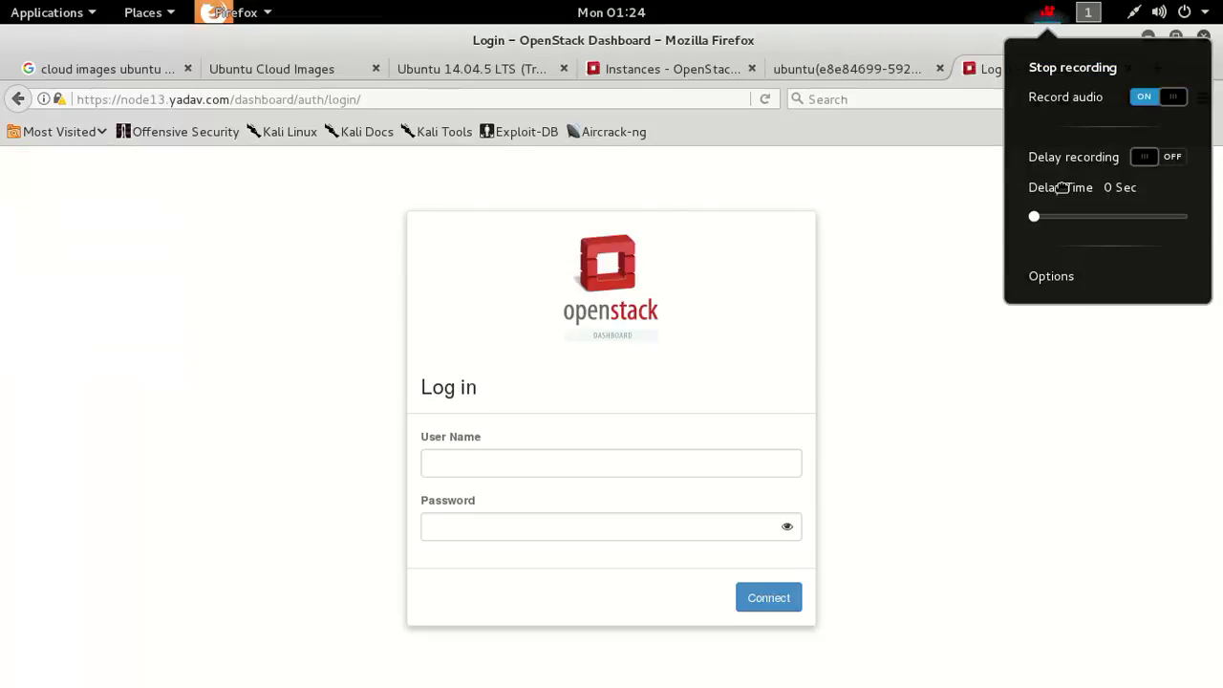